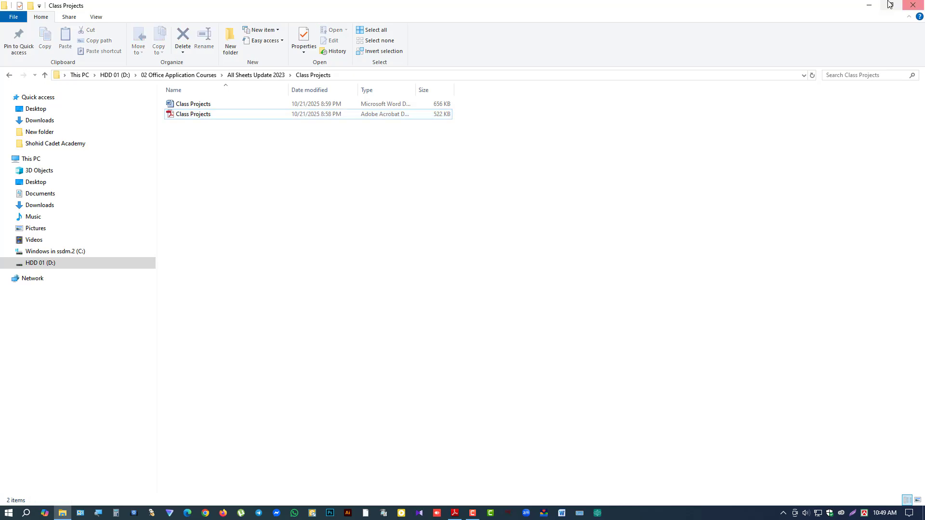
Step: From the desktop's right-click menu, create a Word document named 'Admission Form' and open it
{"action": "left_click", "coordinate": [869, 6]}
{"action": "right_click", "coordinate": [394, 203]}
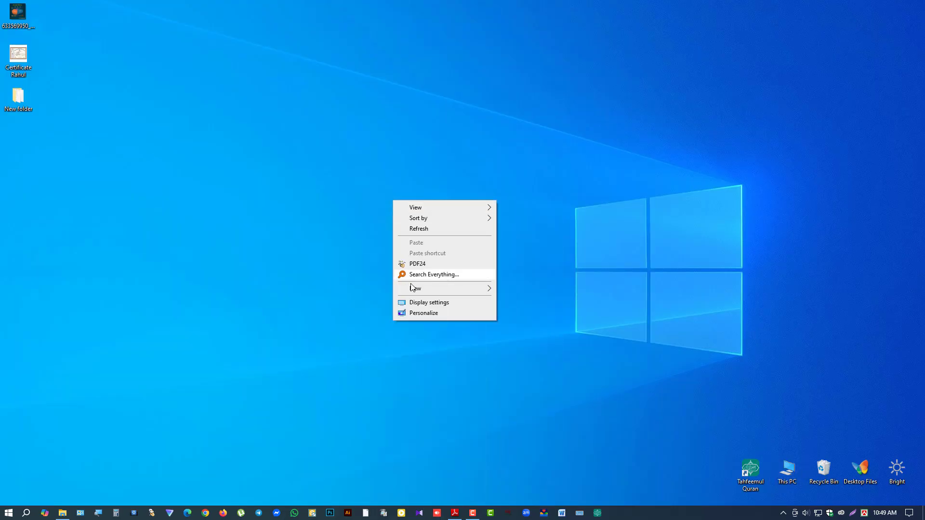
{"action": "mouse_move", "coordinate": [413, 289]}
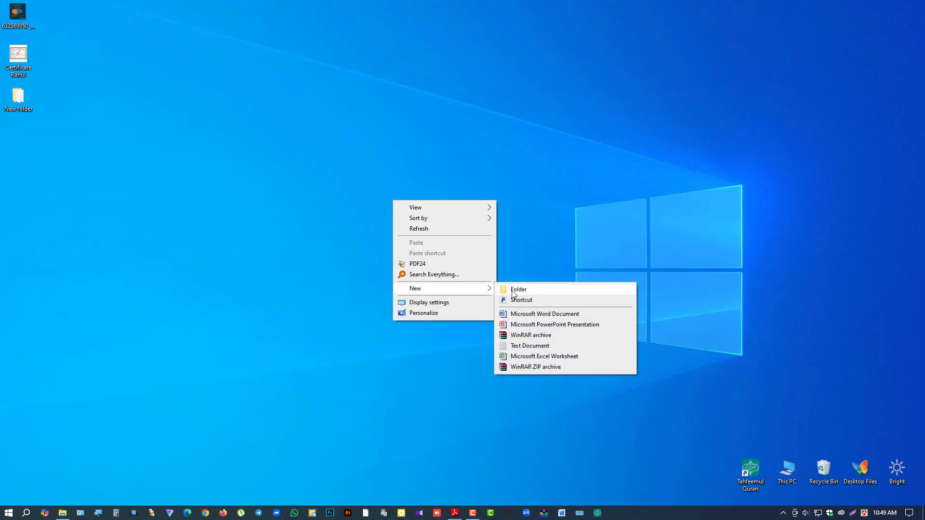
{"action": "left_click", "coordinate": [534, 315]}
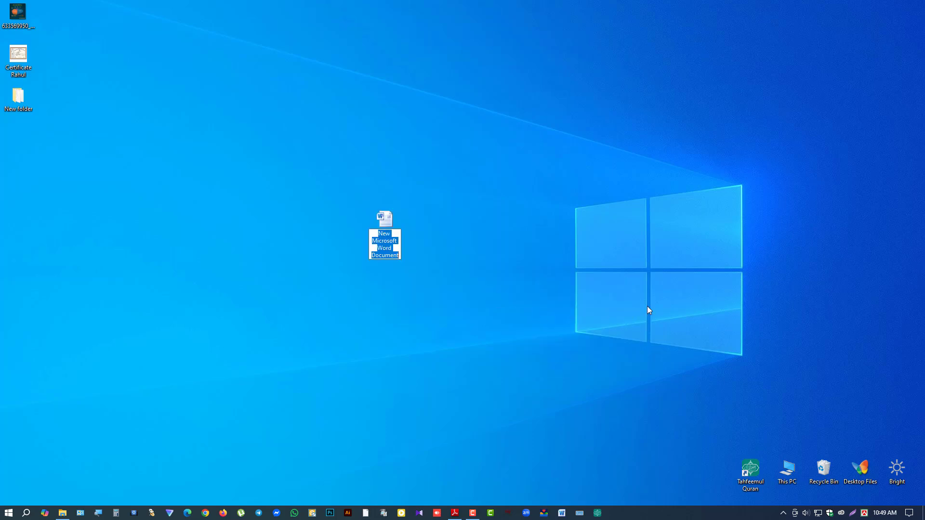
{"action": "type", "text": "Admission Fo"}
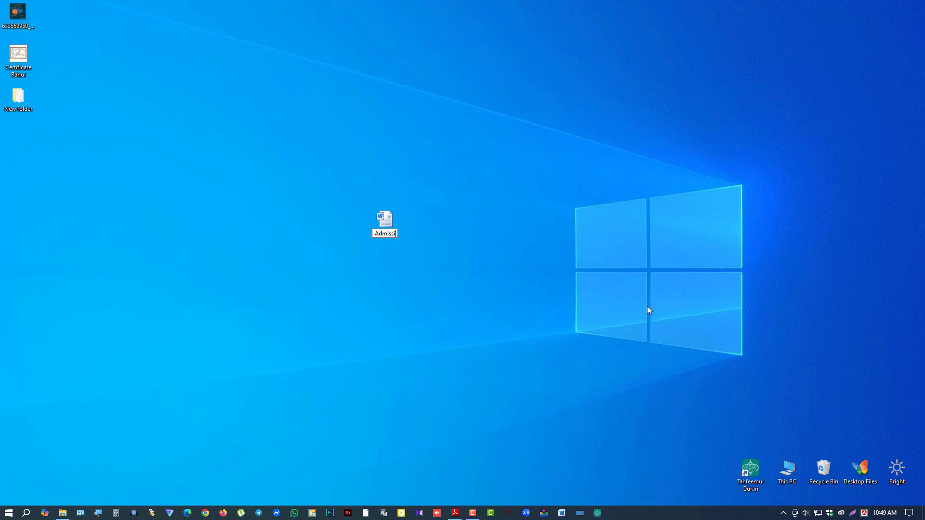
{"action": "type", "text": "rm"}
{"action": "key", "text": "Return"}
{"action": "key", "text": "Return"}
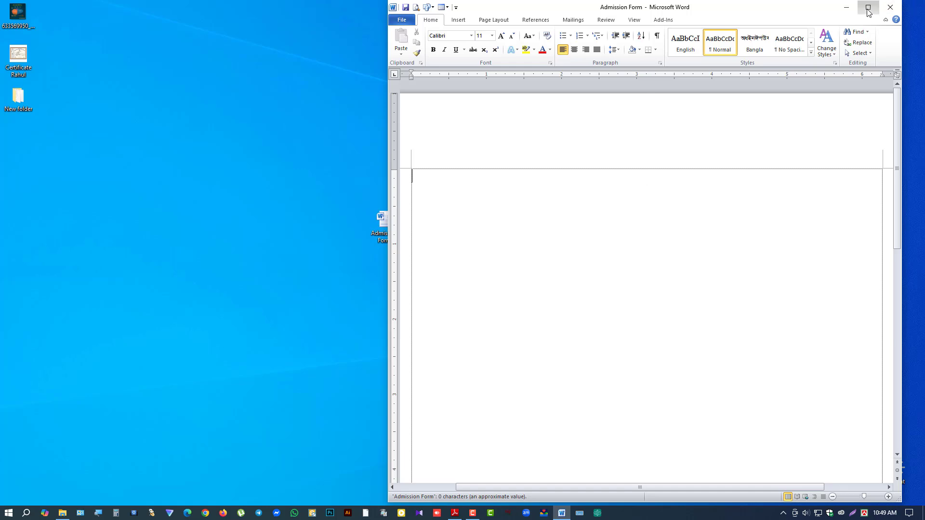
Step: Maximize the Word window and apply Narrow margins to the page
{"action": "left_click", "coordinate": [867, 7]}
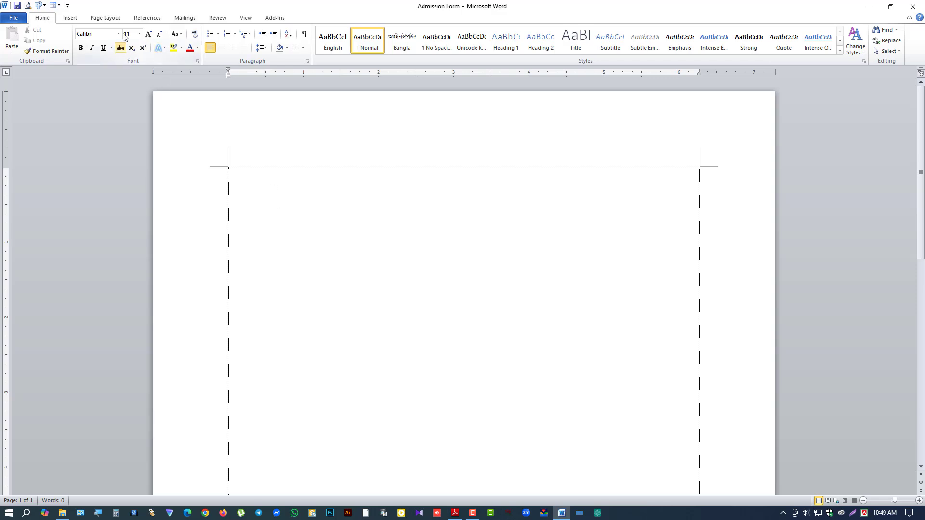
{"action": "left_click", "coordinate": [100, 22]}
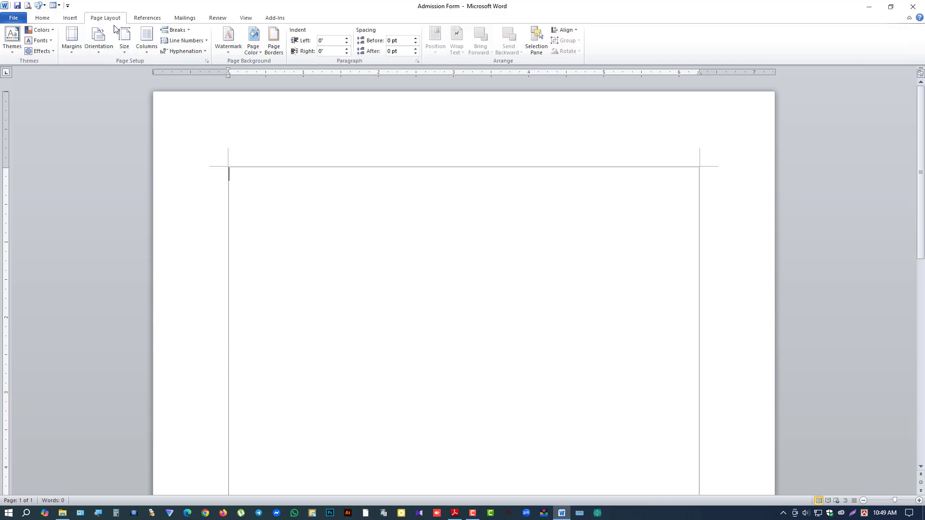
{"action": "left_click", "coordinate": [71, 42]}
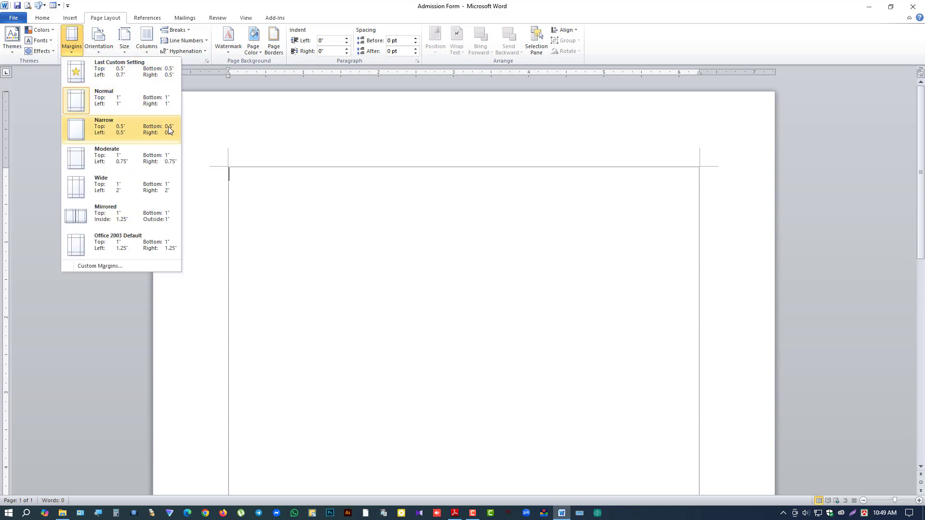
{"action": "left_click", "coordinate": [140, 133]}
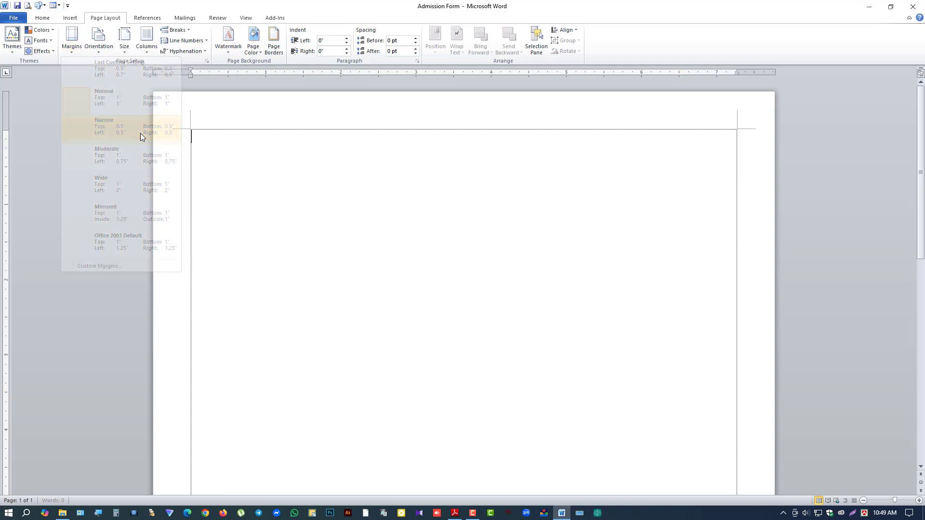
Step: Set the paper size to A4
{"action": "left_click", "coordinate": [124, 41]}
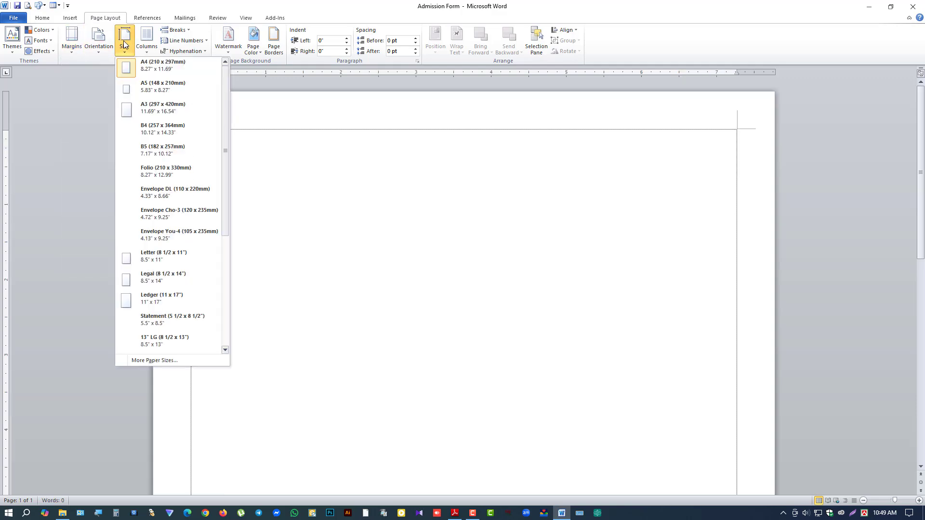
{"action": "left_click", "coordinate": [169, 70]}
{"action": "left_click", "coordinate": [128, 48]}
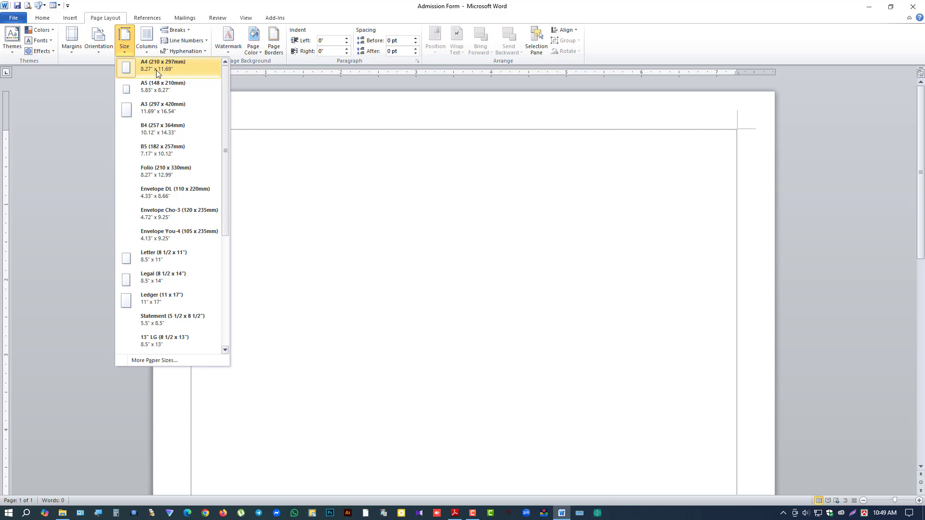
{"action": "left_click", "coordinate": [157, 67]}
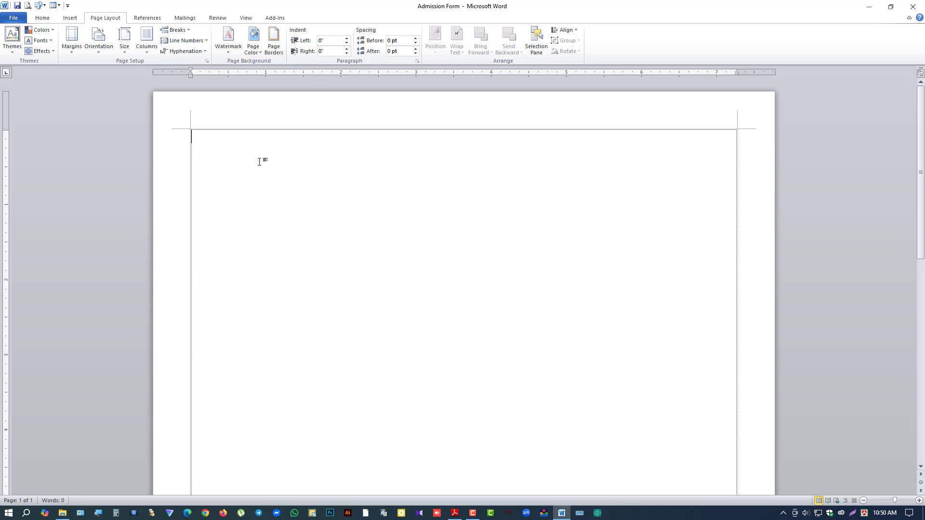
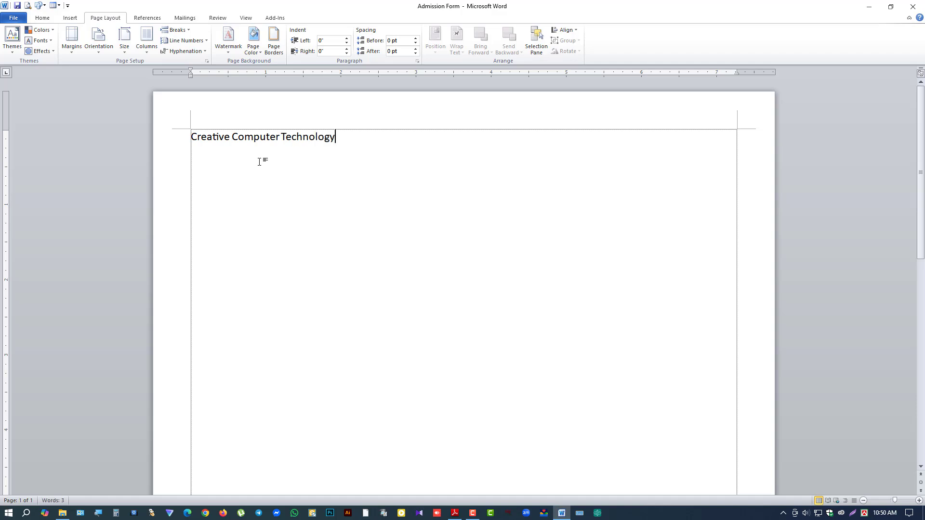
Step: Type 'Creative Computer Technology', the tagline 'A Quality Computer Training & service Institute' and the institute's address
{"action": "key", "text": "Return"}
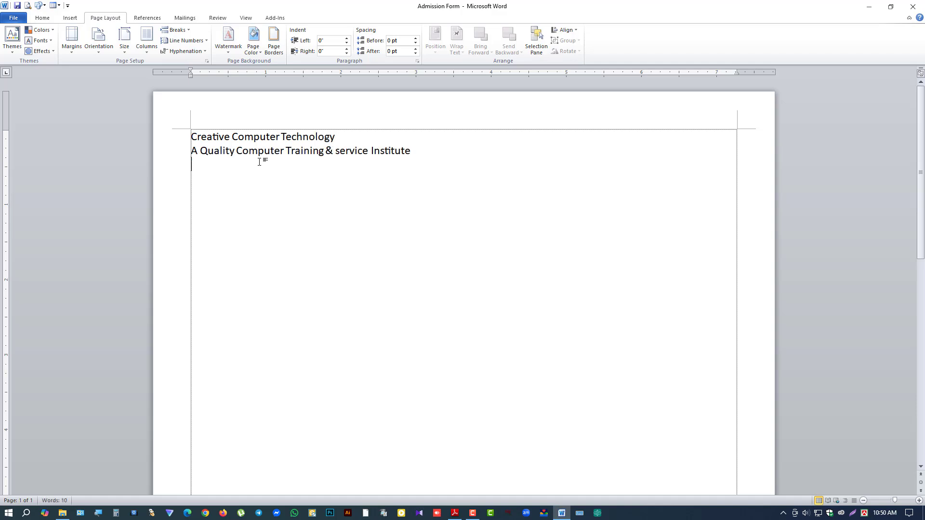
{"action": "key", "text": "alt+Tab"}
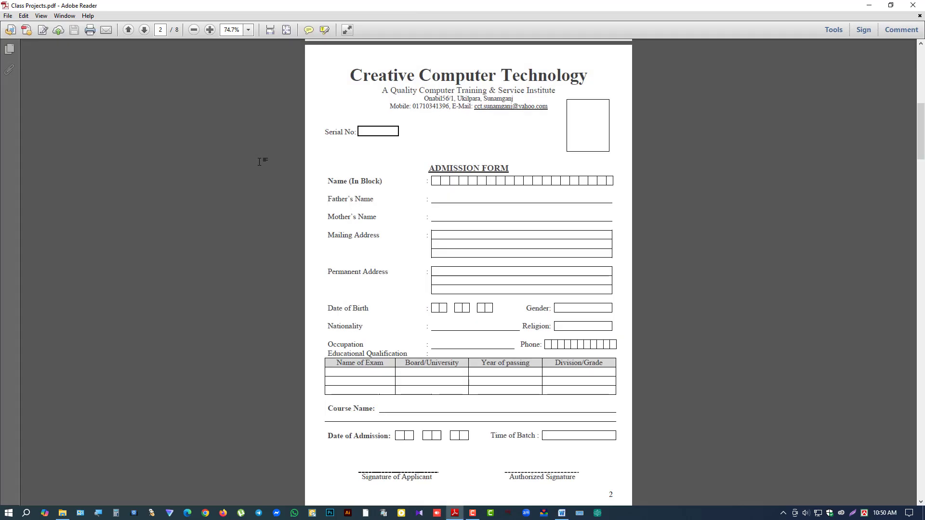
{"action": "key", "text": "alt+Tab"}
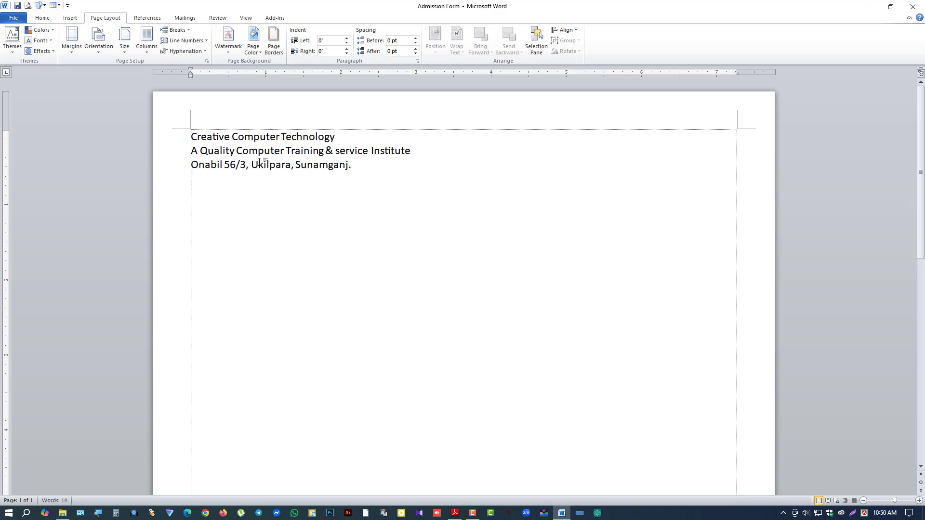
{"action": "key", "text": "alt+Tab"}
{"action": "key", "text": "alt+Tab"}
Step: Add the mobile number and e-mail line, then the 'Serial No:' and 'Admission Form' lines
{"action": "key", "text": "Return"}
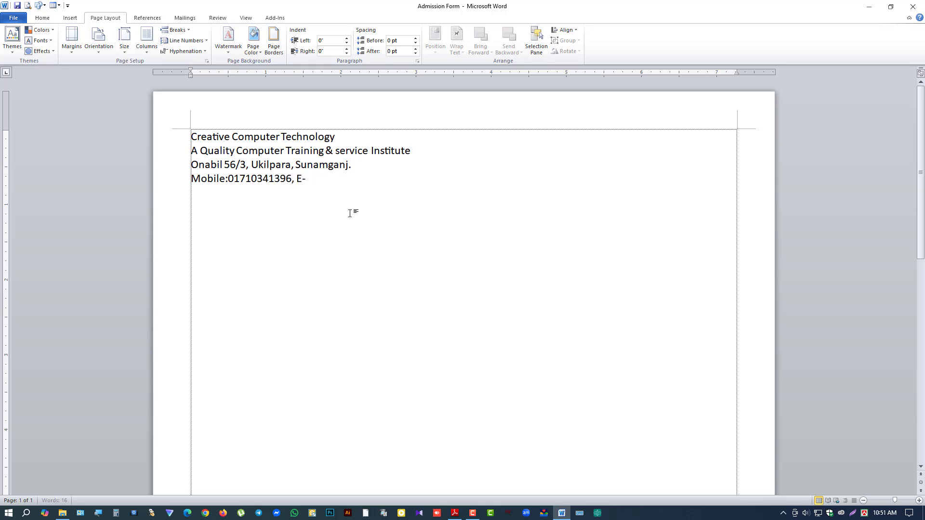
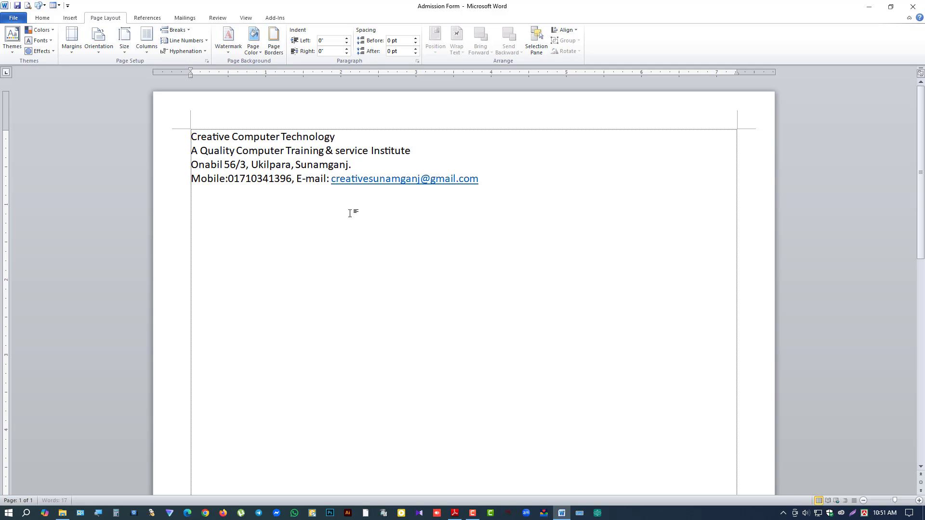
{"action": "key", "text": "alt+Tab"}
{"action": "key", "text": "Tab"}
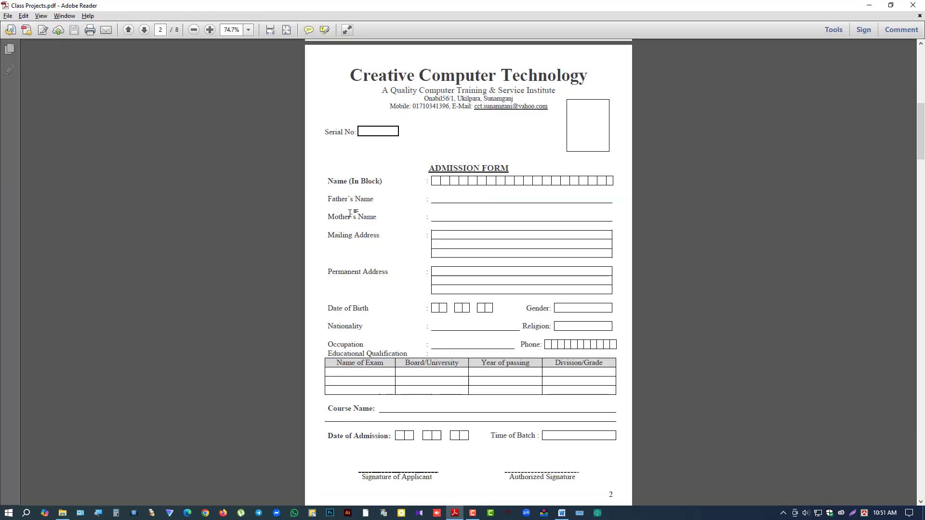
{"action": "key", "text": "alt+Tab"}
{"action": "key", "text": "Return"}
{"action": "type", "text": "Serial No:"}
{"action": "key", "text": "Return"}
{"action": "type", "text": "Admission Form"}
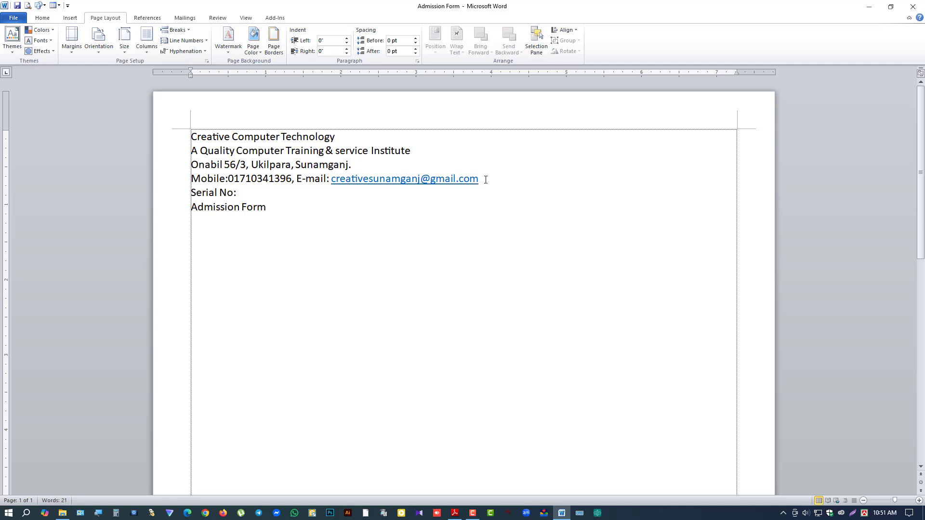
Step: Centre the four institute header lines
{"action": "left_click_drag", "start_coordinate": [486, 179], "coordinate": [191, 137]}
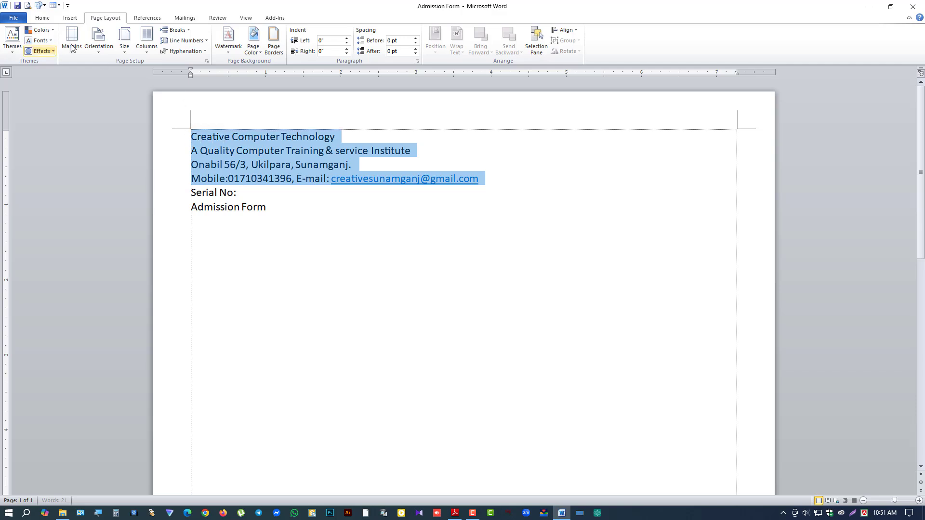
{"action": "left_click", "coordinate": [42, 18]}
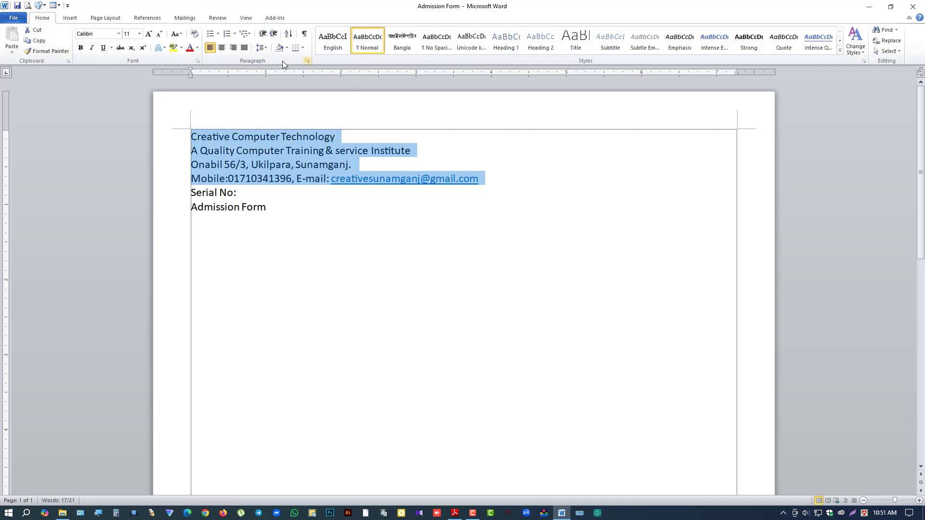
{"action": "left_click", "coordinate": [222, 48]}
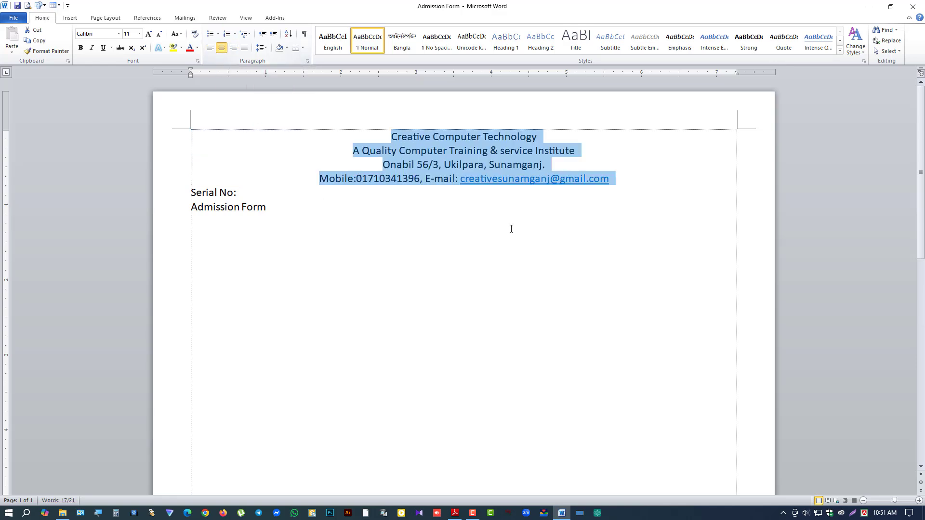
Step: Set all six lines in Times New Roman at size 14
{"action": "left_click", "coordinate": [359, 208], "text": "shift"}
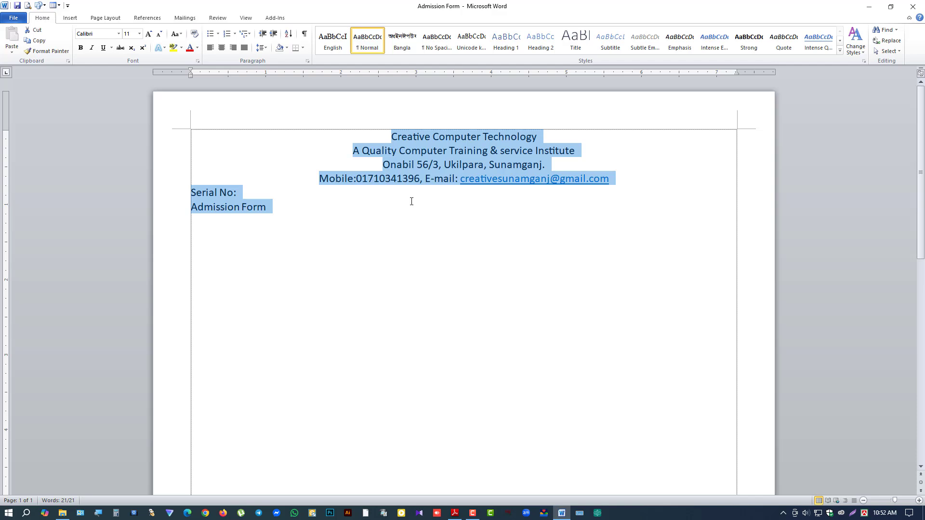
{"action": "left_click", "coordinate": [118, 34]}
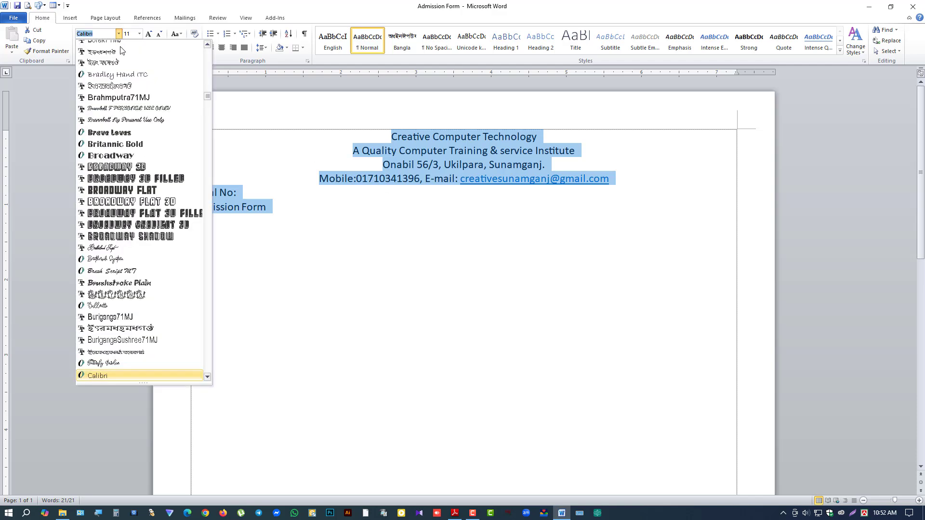
{"action": "left_click_drag", "start_coordinate": [207, 96], "coordinate": [207, 48]}
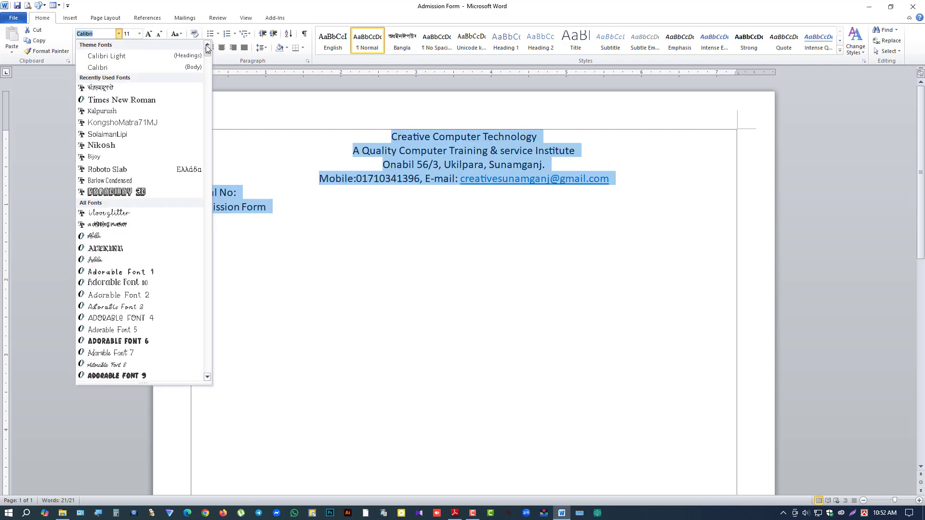
{"action": "left_click", "coordinate": [144, 100]}
{"action": "left_click", "coordinate": [139, 33]}
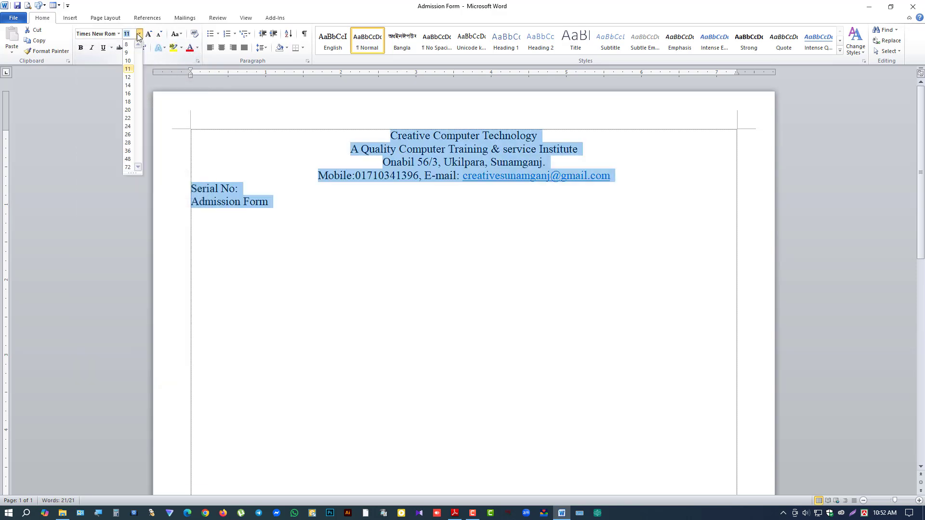
{"action": "left_click", "coordinate": [128, 86]}
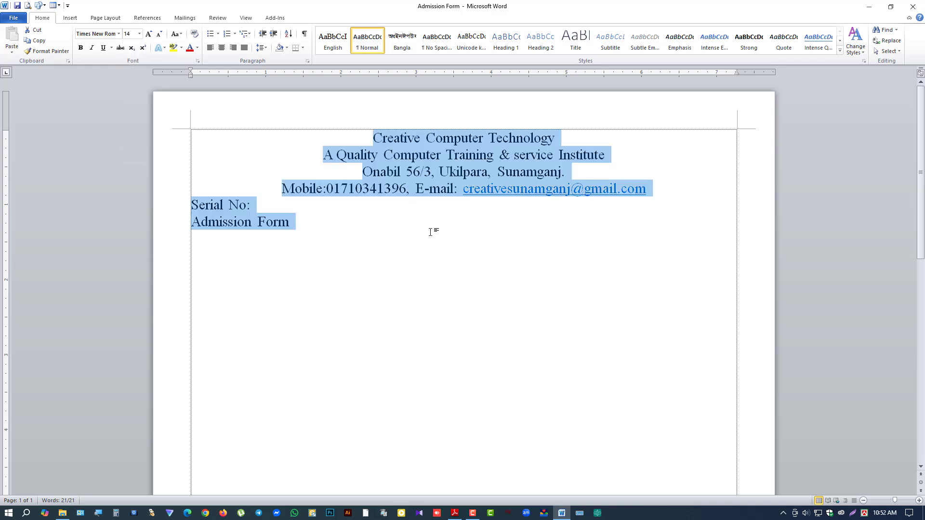
{"action": "left_click", "coordinate": [480, 150]}
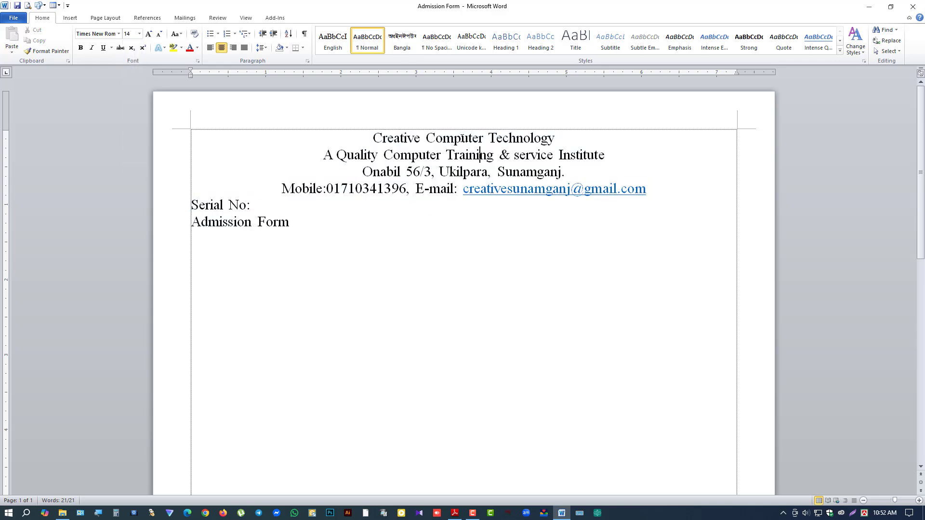
{"action": "triple_click", "coordinate": [455, 139]}
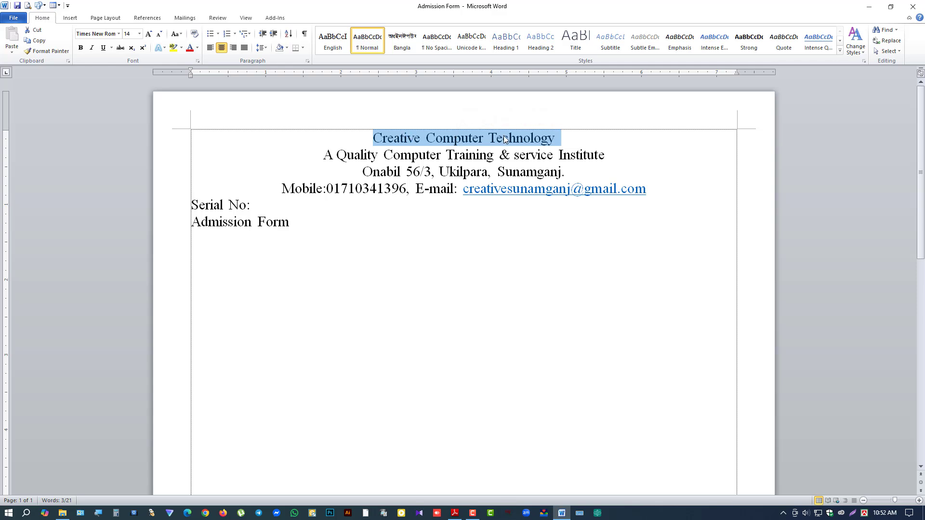
Step: Make the institute name bold and grow it to 28 pt
{"action": "left_click", "coordinate": [81, 48]}
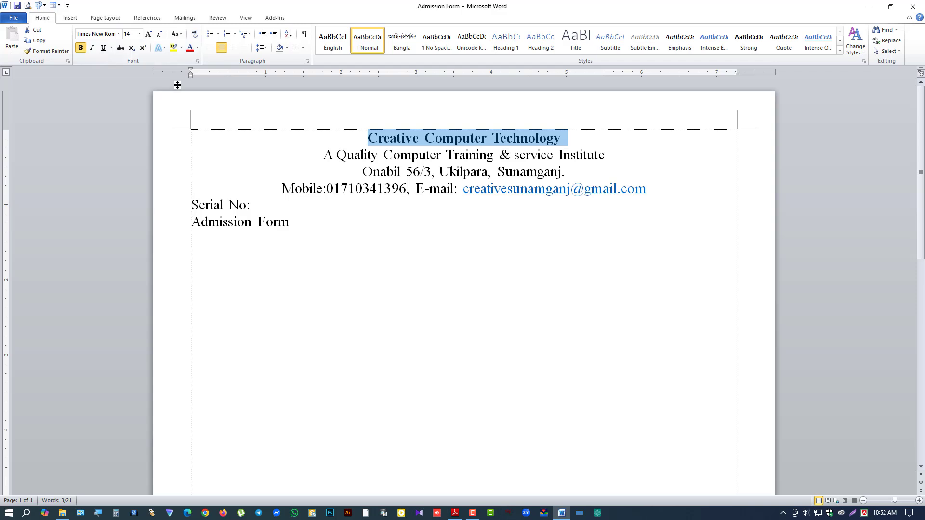
{"action": "left_click", "coordinate": [149, 34]}
{"action": "left_click", "coordinate": [149, 35]}
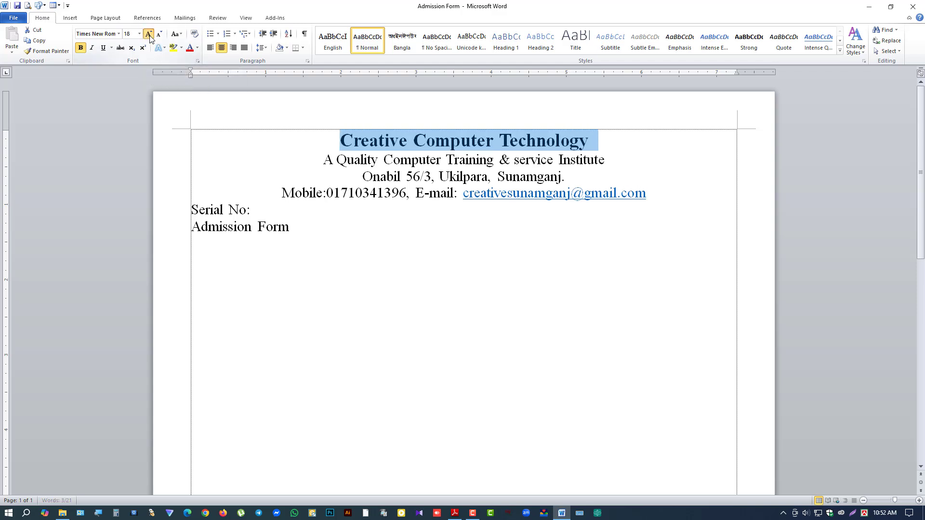
{"action": "left_click", "coordinate": [149, 34]}
{"action": "left_click", "coordinate": [149, 35]}
{"action": "left_click", "coordinate": [149, 35]}
{"action": "left_click", "coordinate": [149, 35]}
{"action": "left_click", "coordinate": [149, 34]}
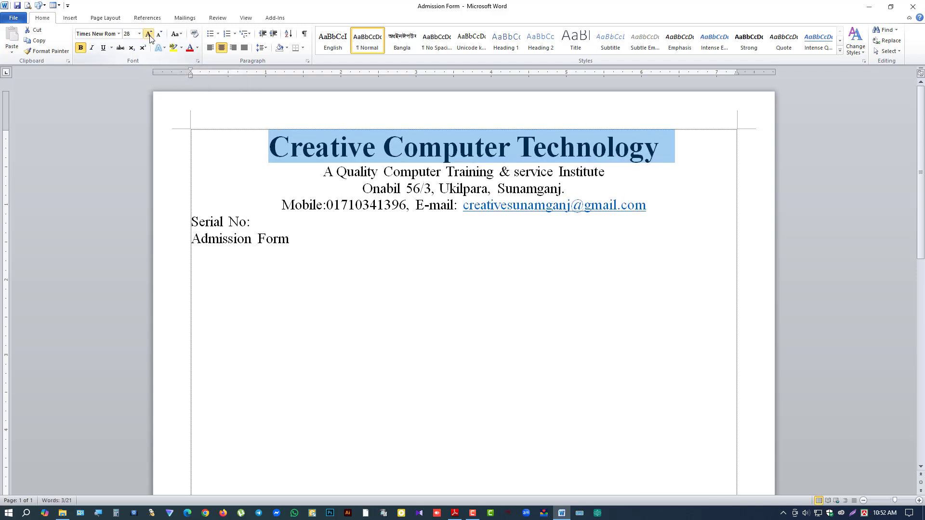
Step: Enlarge the tagline line to 16 pt
{"action": "triple_click", "coordinate": [358, 175]}
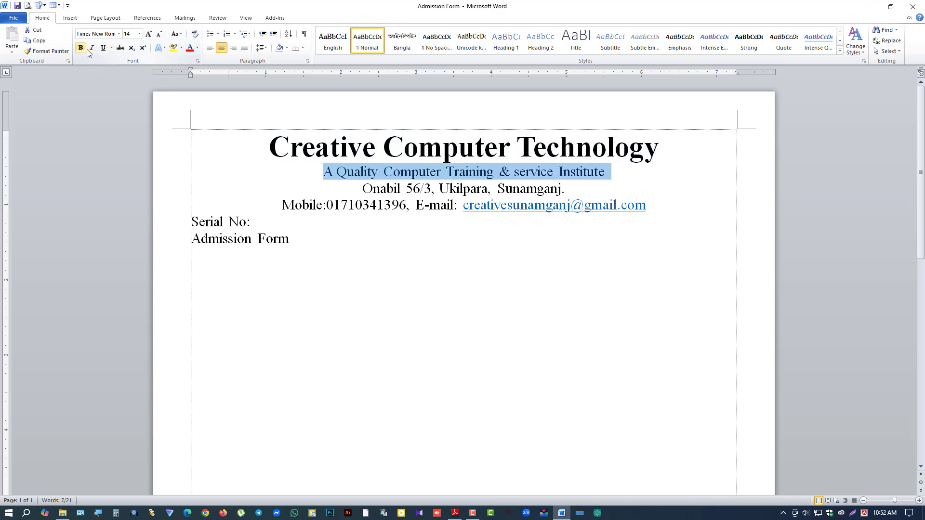
{"action": "left_click", "coordinate": [149, 34]}
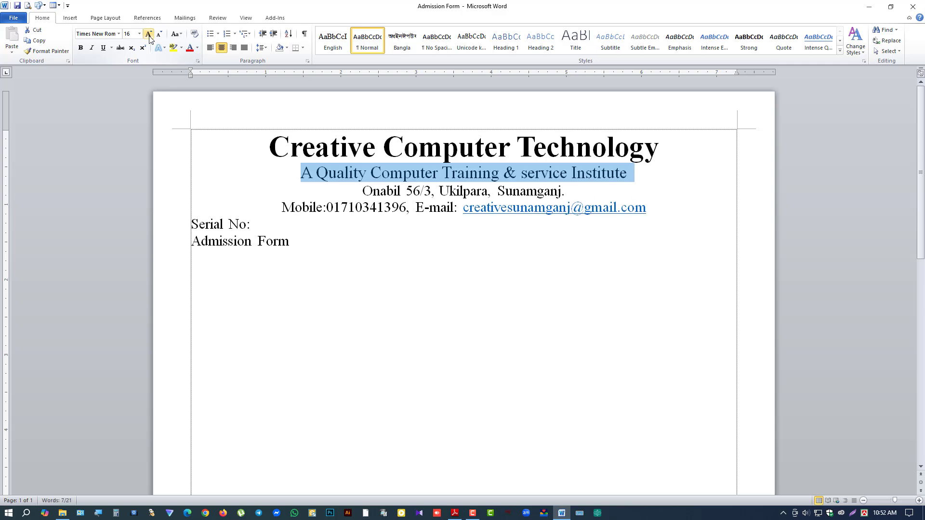
{"action": "left_click", "coordinate": [347, 175]}
{"action": "left_click_drag", "start_coordinate": [299, 175], "coordinate": [443, 175]}
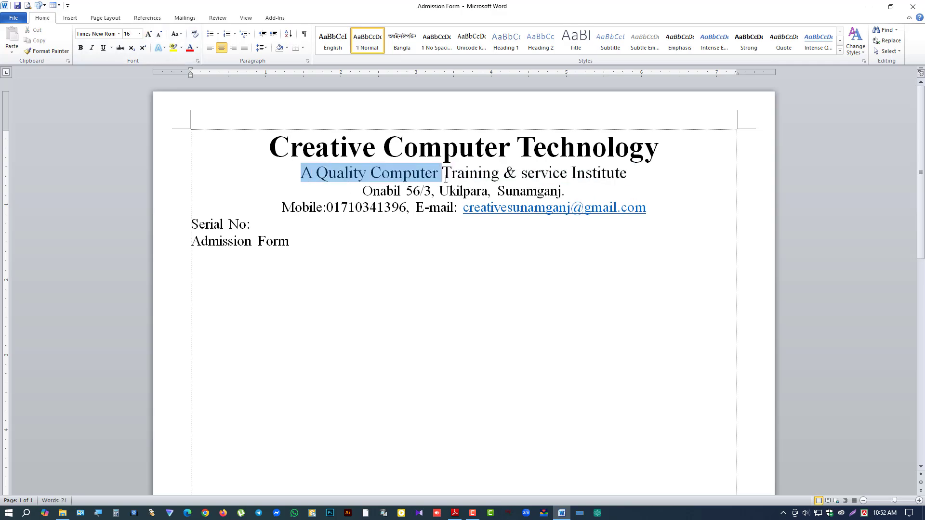
{"action": "left_click", "coordinate": [365, 176]}
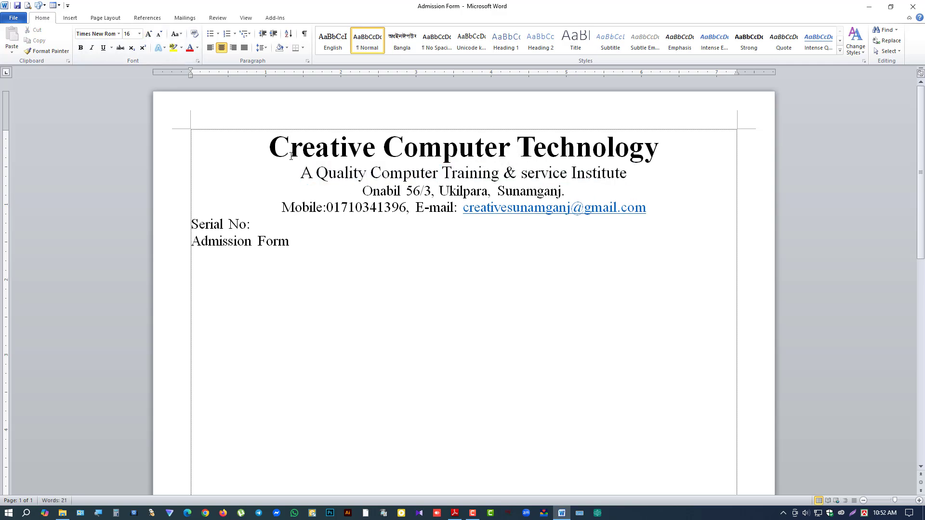
{"action": "left_click_drag", "start_coordinate": [291, 156], "coordinate": [466, 163]}
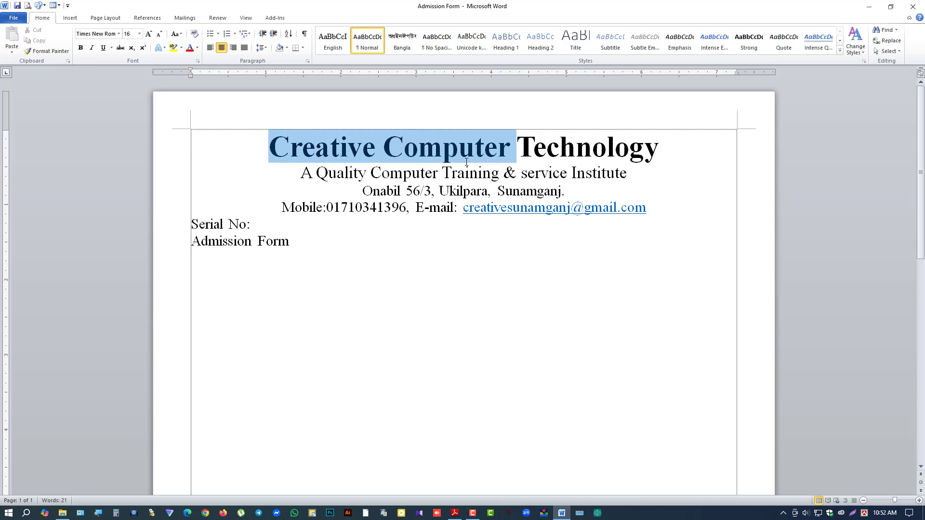
{"action": "left_click_drag", "start_coordinate": [345, 174], "coordinate": [501, 176]}
{"action": "left_click_drag", "start_coordinate": [316, 193], "coordinate": [654, 209]}
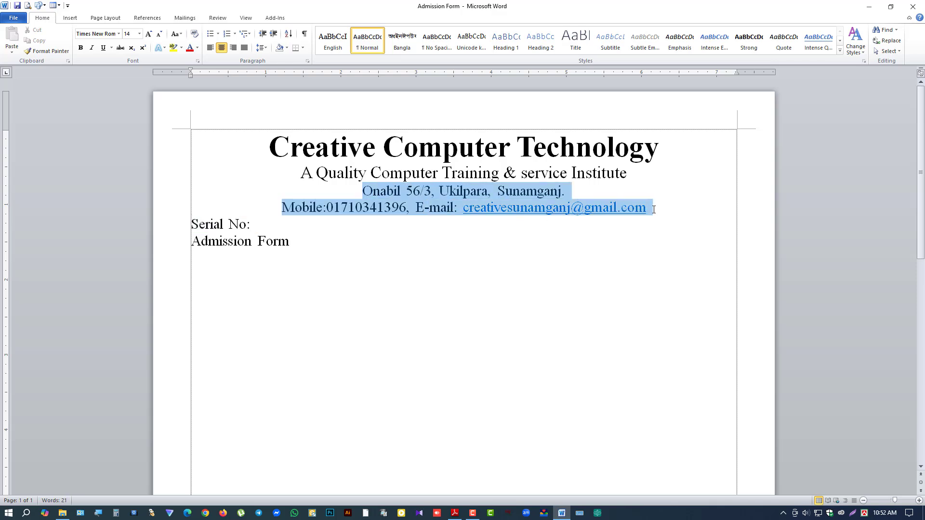
{"action": "left_click", "coordinate": [400, 191]}
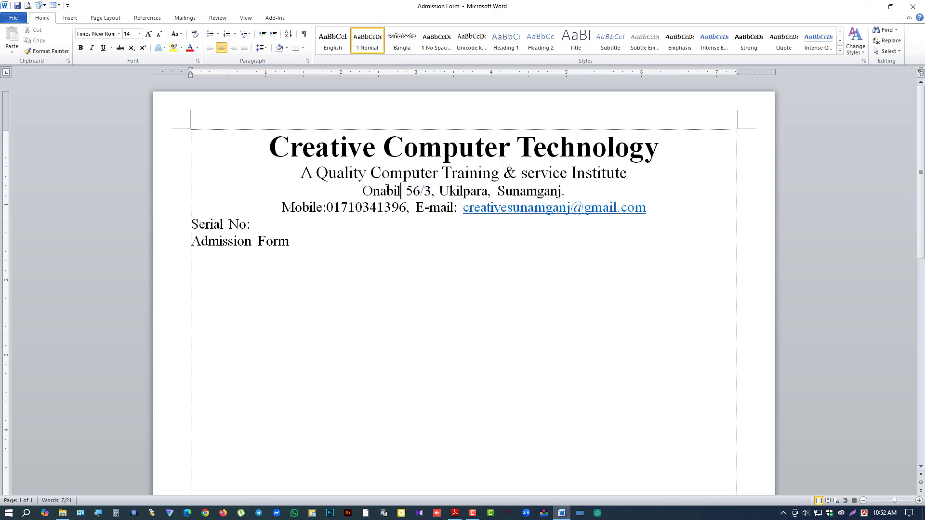
Step: Shrink the Mobile/E-mail line and the address line down to 12 pt
{"action": "left_click_drag", "start_coordinate": [282, 207], "coordinate": [560, 205]}
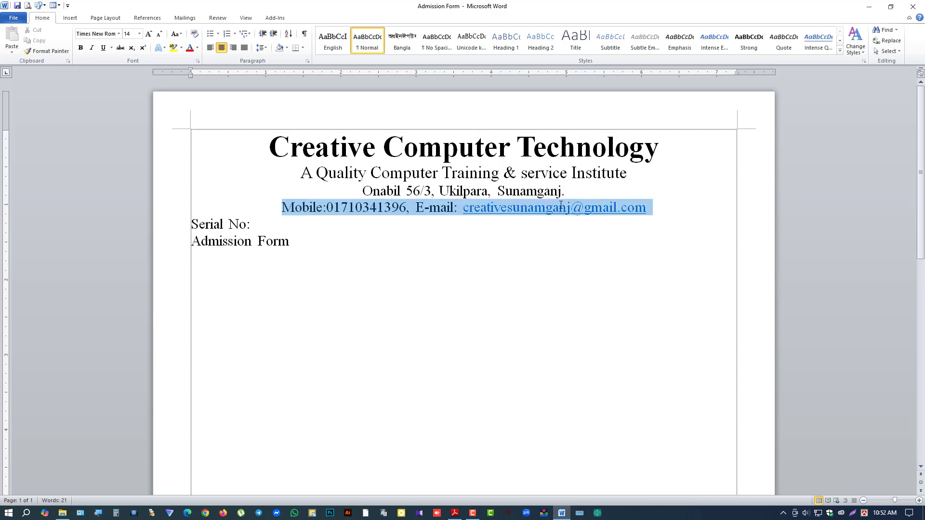
{"action": "left_click", "coordinate": [161, 34]}
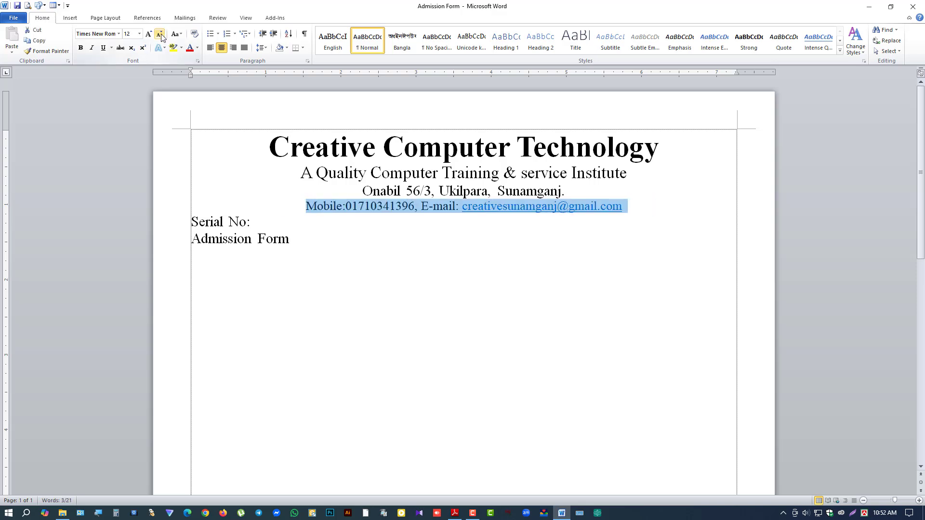
{"action": "left_click", "coordinate": [159, 35]}
{"action": "left_click", "coordinate": [491, 243]}
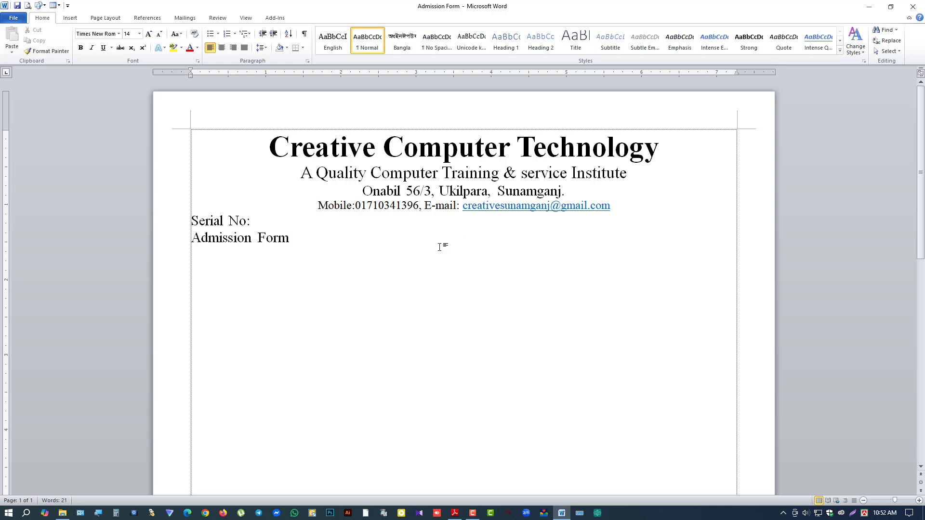
{"action": "left_click_drag", "start_coordinate": [363, 193], "coordinate": [573, 191]}
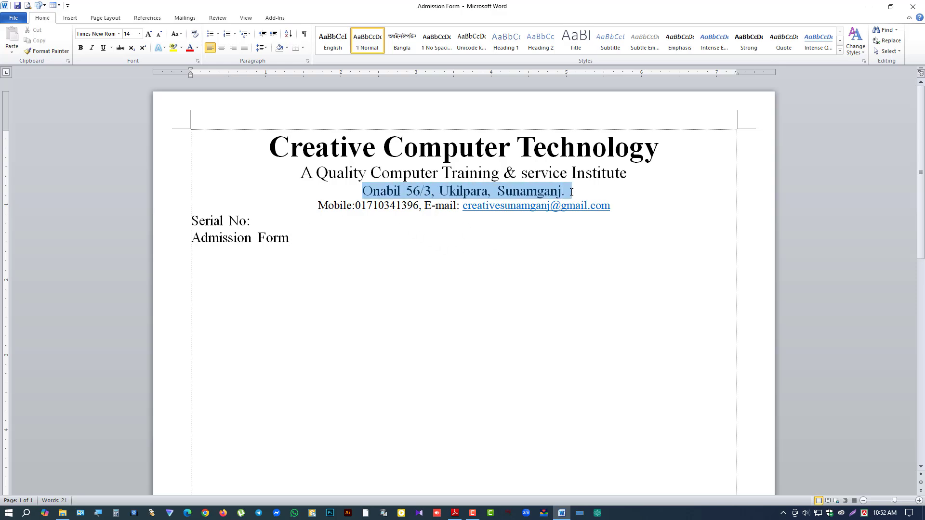
{"action": "left_click", "coordinate": [160, 34]}
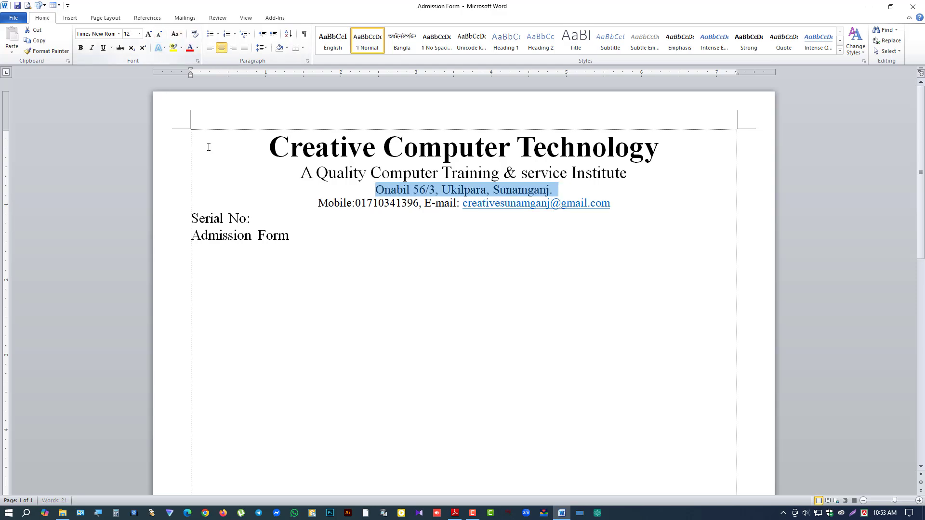
{"action": "left_click", "coordinate": [384, 203]}
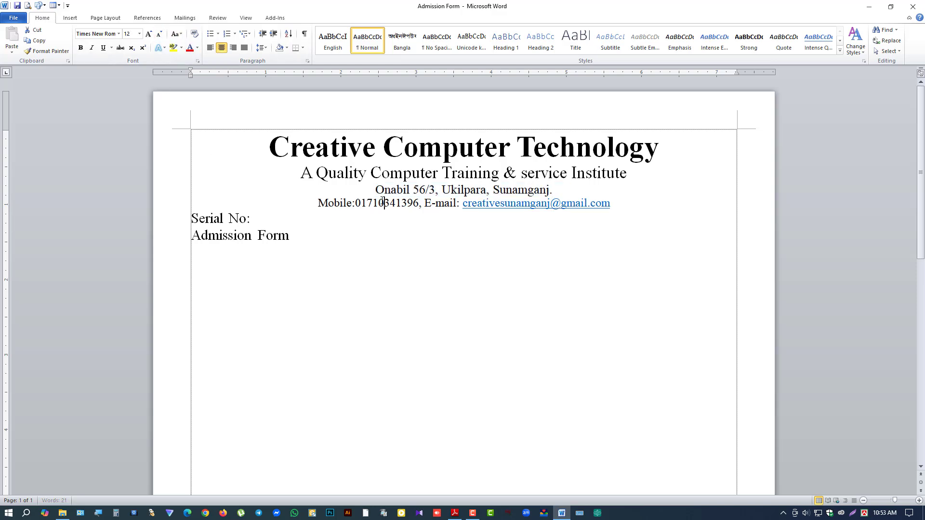
{"action": "left_click", "coordinate": [191, 221]}
Step: Insert blank lines above 'Serial No:' and above 'Admission Form'
{"action": "left_click", "coordinate": [191, 220]}
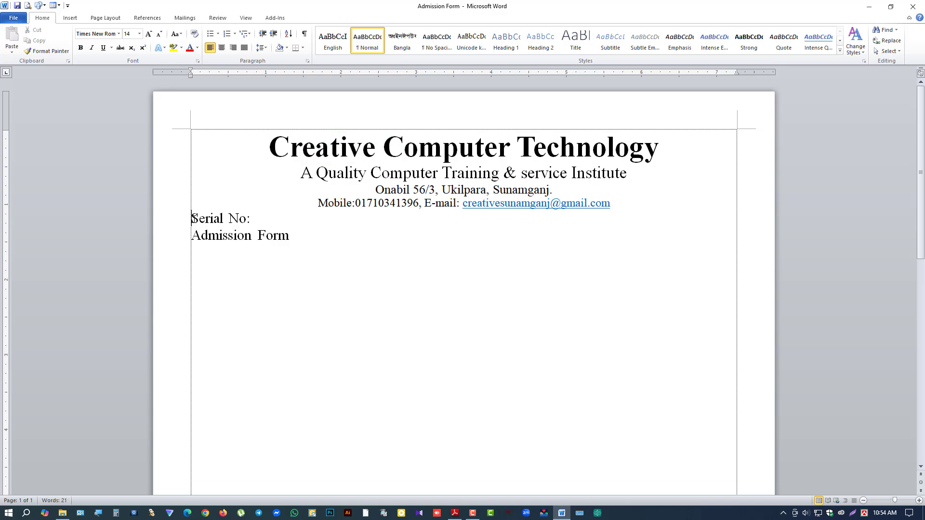
{"action": "key", "text": "Return"}
{"action": "key", "text": "Return"}
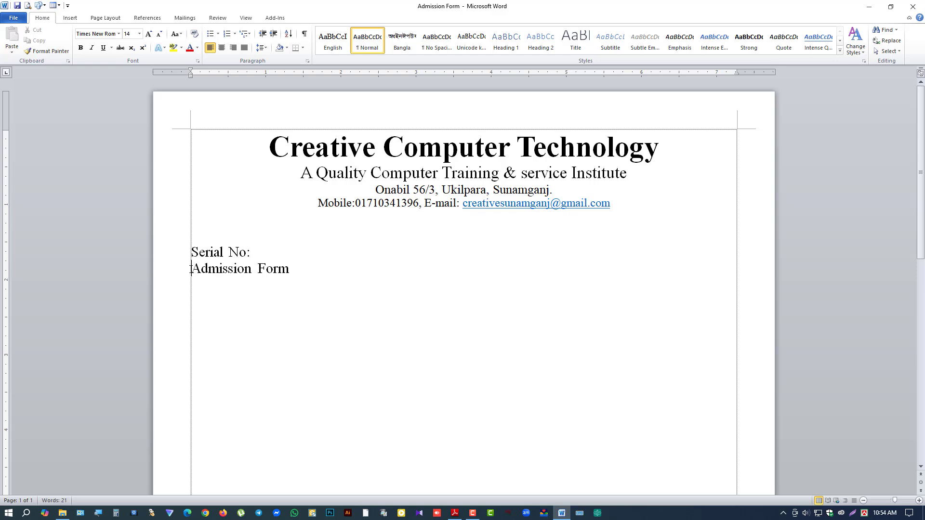
{"action": "key", "text": "Return"}
{"action": "key", "text": "Return"}
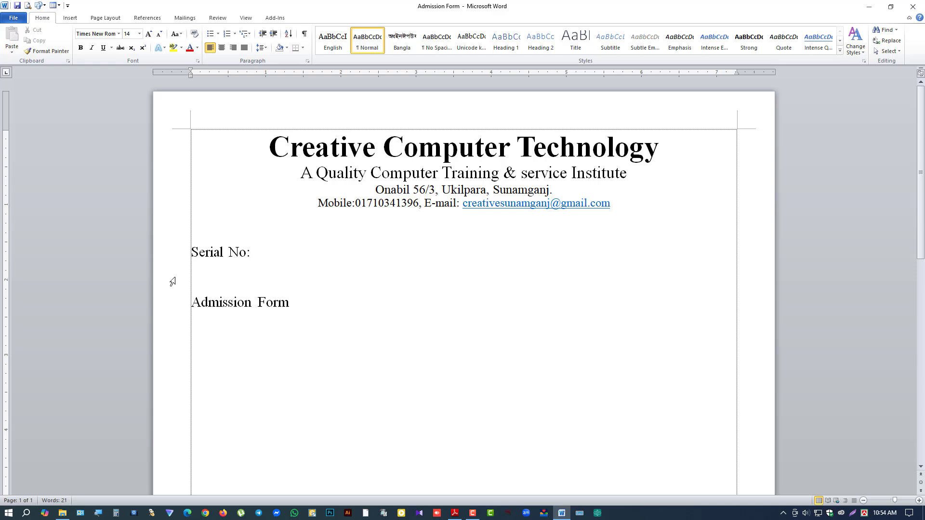
Step: Centre the 'Admission Form' heading and add a left-aligned empty line below it
{"action": "left_click_drag", "start_coordinate": [210, 303], "coordinate": [288, 301]}
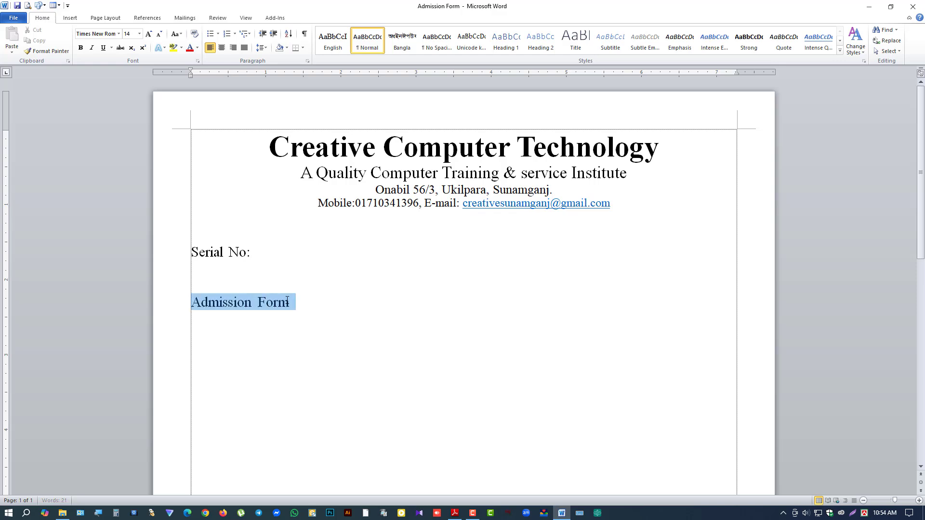
{"action": "left_click", "coordinate": [222, 48]}
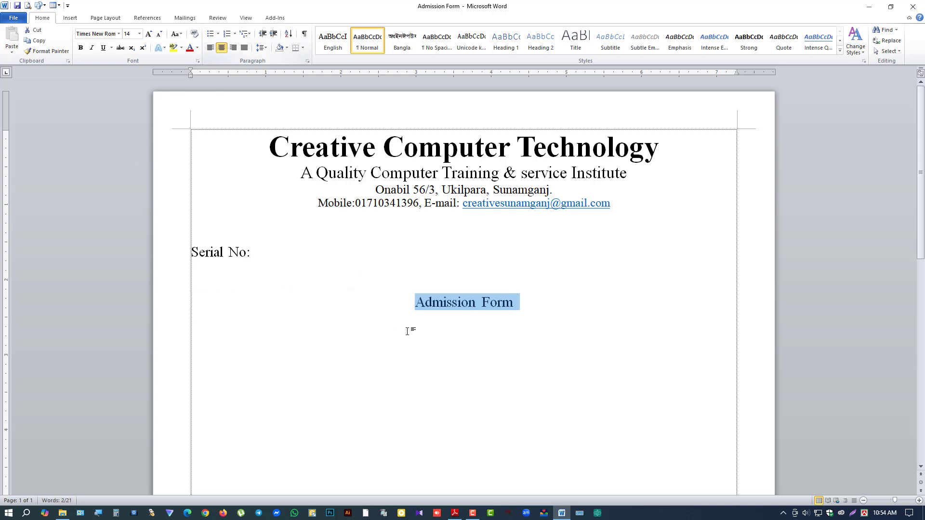
{"action": "left_click", "coordinate": [471, 310]}
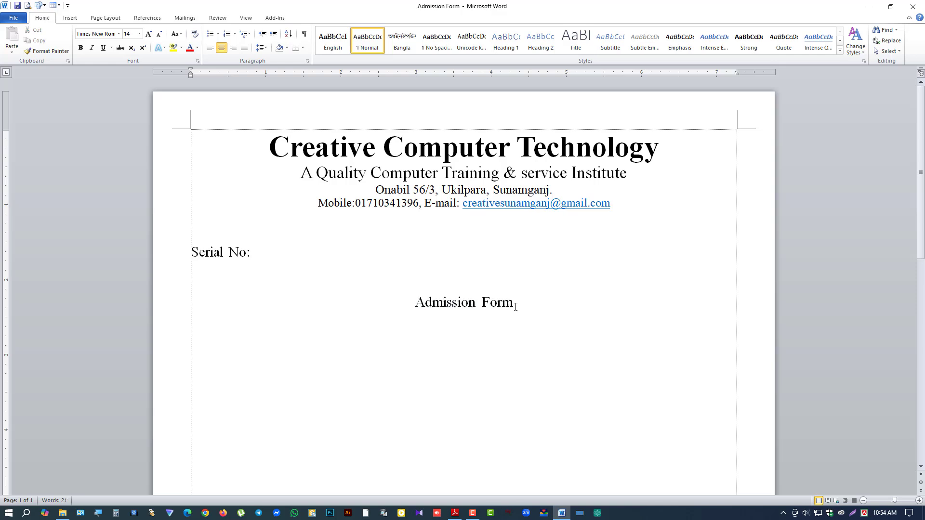
{"action": "left_click", "coordinate": [515, 307]}
{"action": "key", "text": "Return"}
{"action": "left_click", "coordinate": [211, 48]}
Step: Insert a 3-column, 29-row table and drag its middle column into a slim strip
{"action": "left_click", "coordinate": [70, 20]}
{"action": "left_click", "coordinate": [77, 42]}
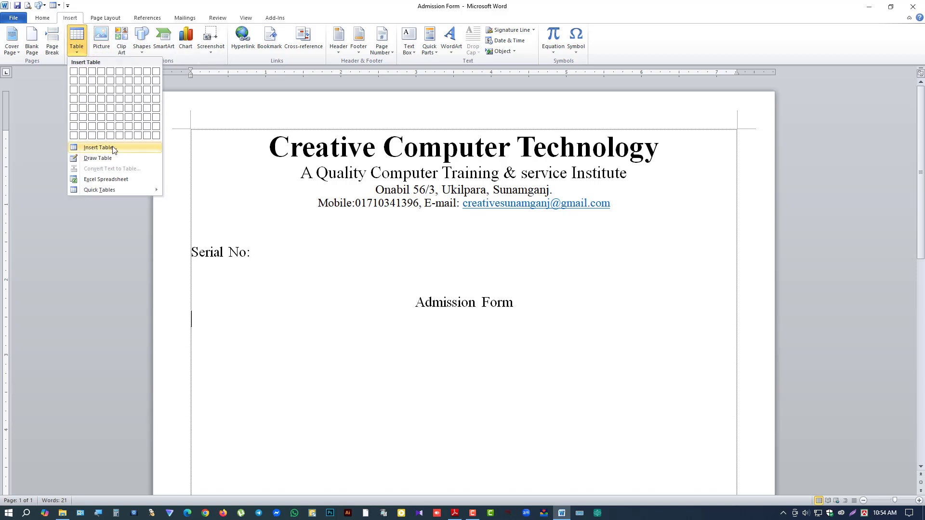
{"action": "left_click", "coordinate": [91, 147]}
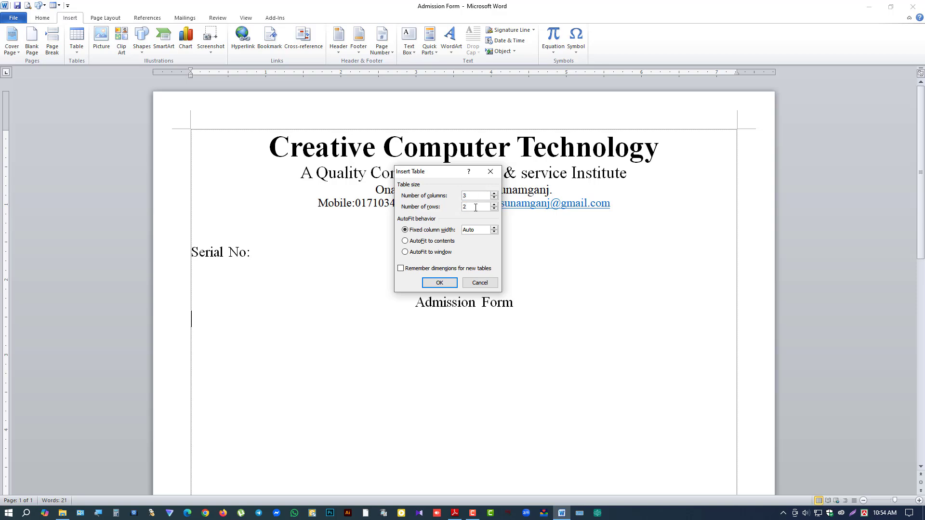
{"action": "left_click", "coordinate": [439, 283]}
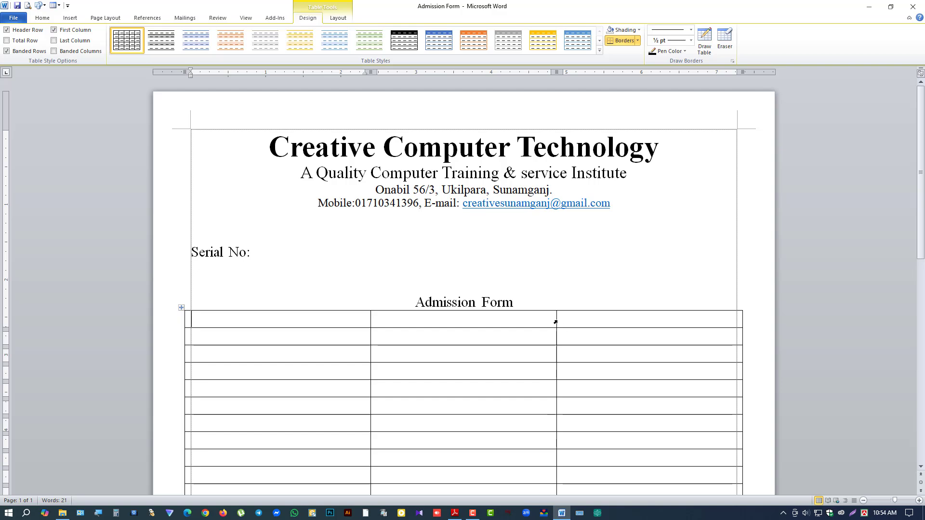
{"action": "left_click_drag", "start_coordinate": [555, 323], "coordinate": [382, 319]}
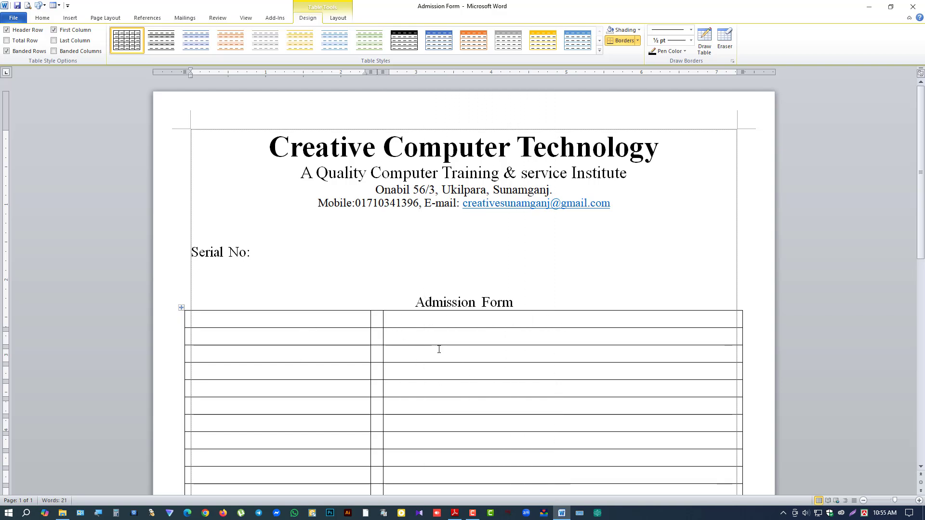
{"action": "left_click_drag", "start_coordinate": [416, 305], "coordinate": [514, 304]}
Step: Make the heading bold, UPPERCASE and underlined
{"action": "left_click", "coordinate": [42, 18]}
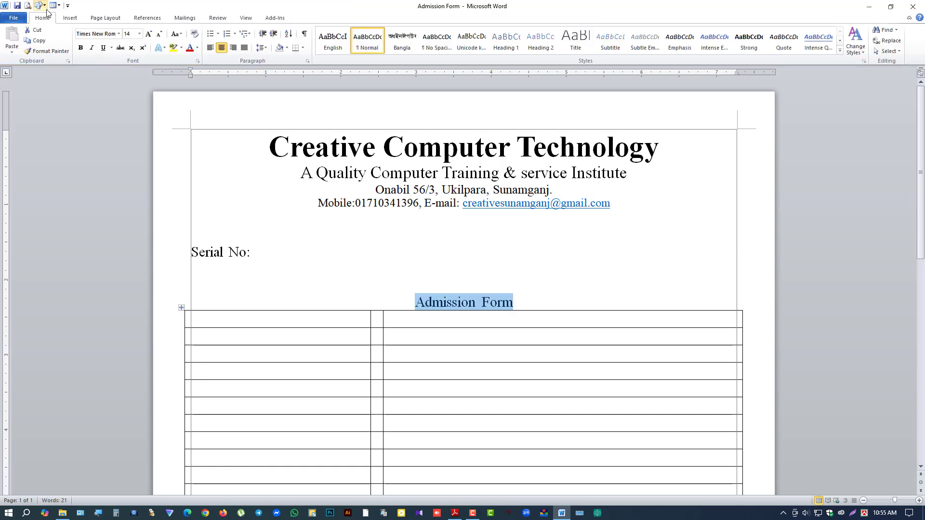
{"action": "left_click", "coordinate": [80, 48]}
{"action": "left_click", "coordinate": [176, 34]}
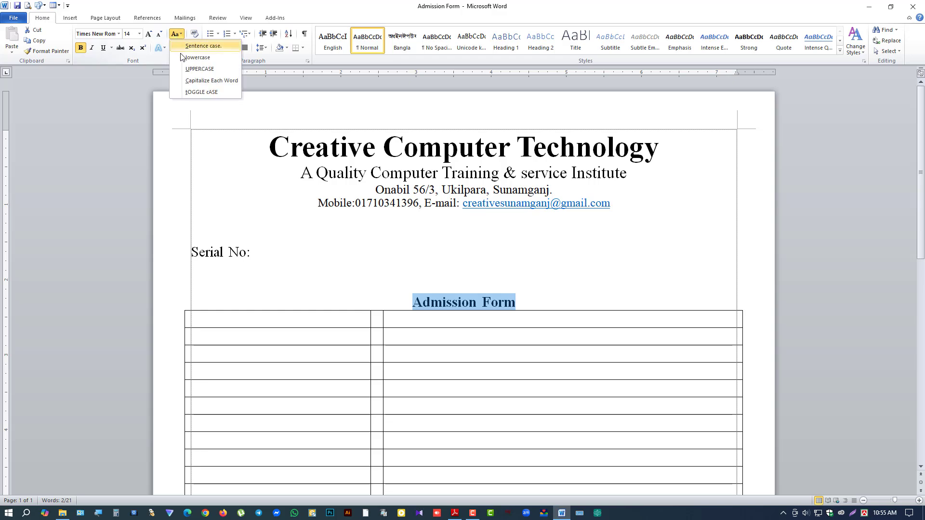
{"action": "left_click", "coordinate": [199, 71]}
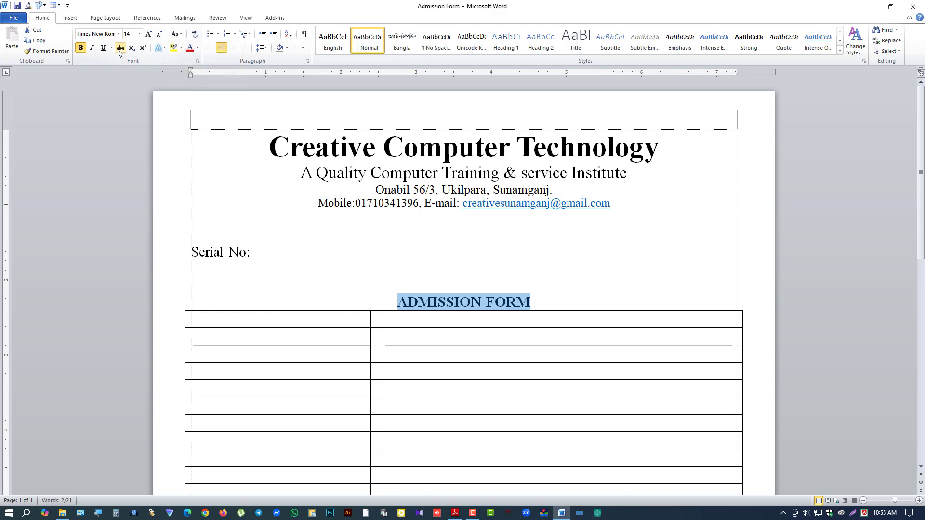
{"action": "left_click", "coordinate": [103, 48]}
Step: Keep single line spacing on the heading and give it 6 pt spacing after
{"action": "left_click", "coordinate": [260, 49]}
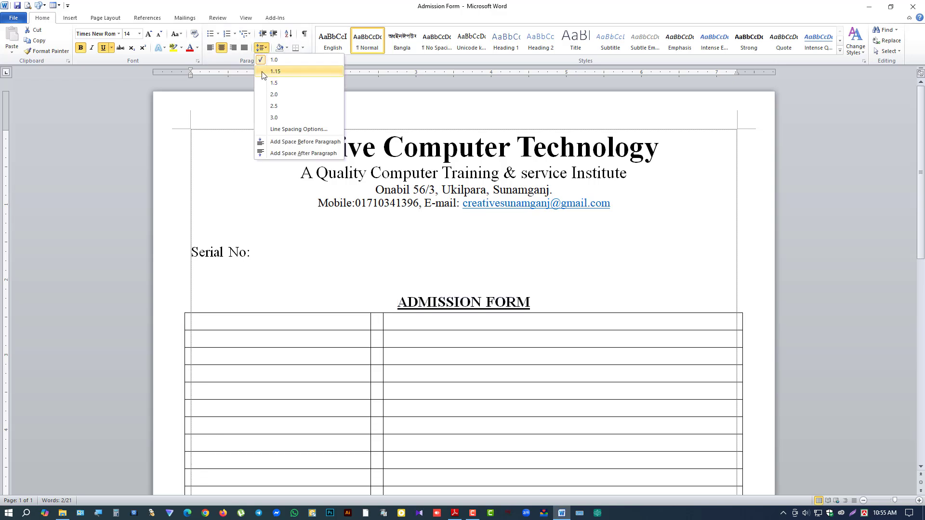
{"action": "left_click", "coordinate": [284, 85]}
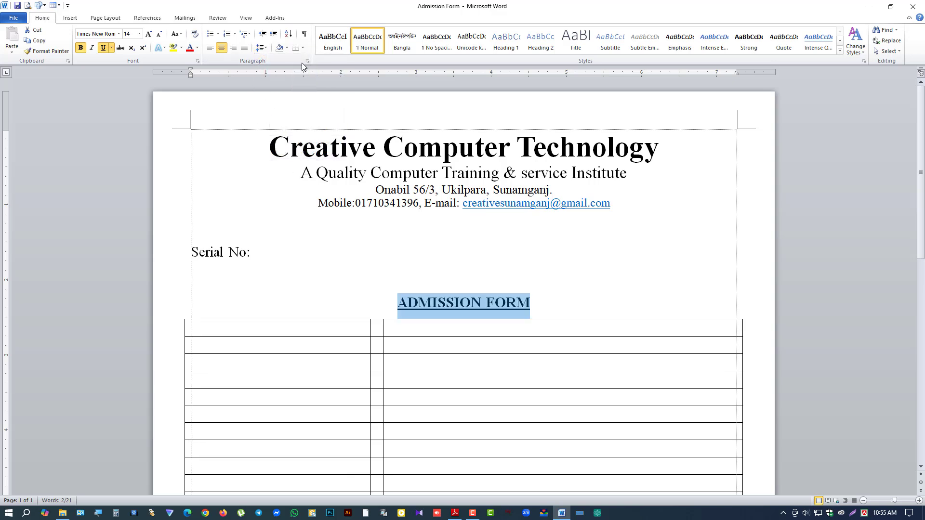
{"action": "left_click", "coordinate": [260, 47]}
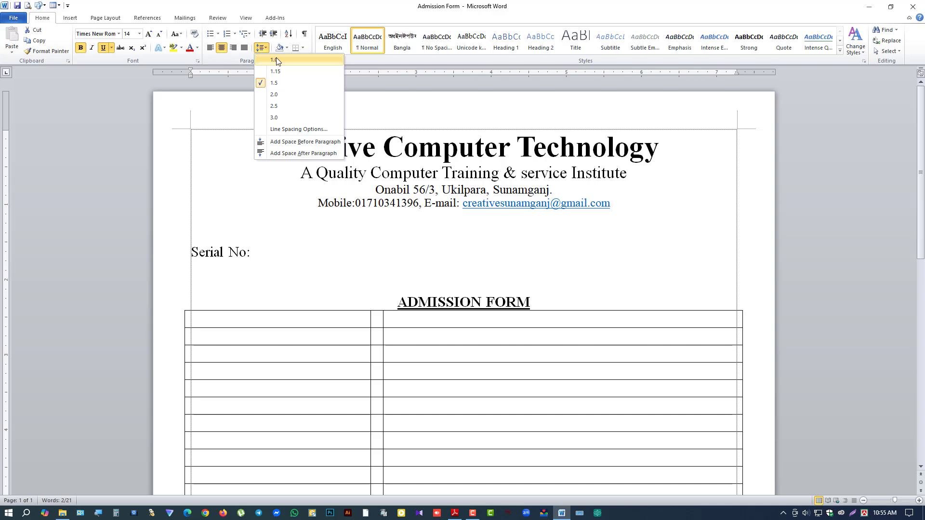
{"action": "left_click", "coordinate": [277, 61]}
{"action": "left_click", "coordinate": [308, 61]}
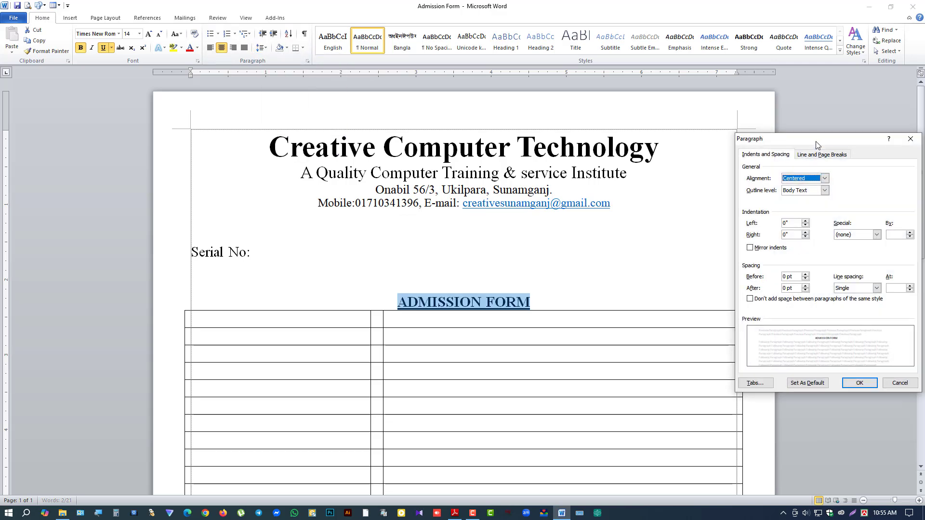
{"action": "left_click_drag", "start_coordinate": [817, 145], "coordinate": [516, 142]}
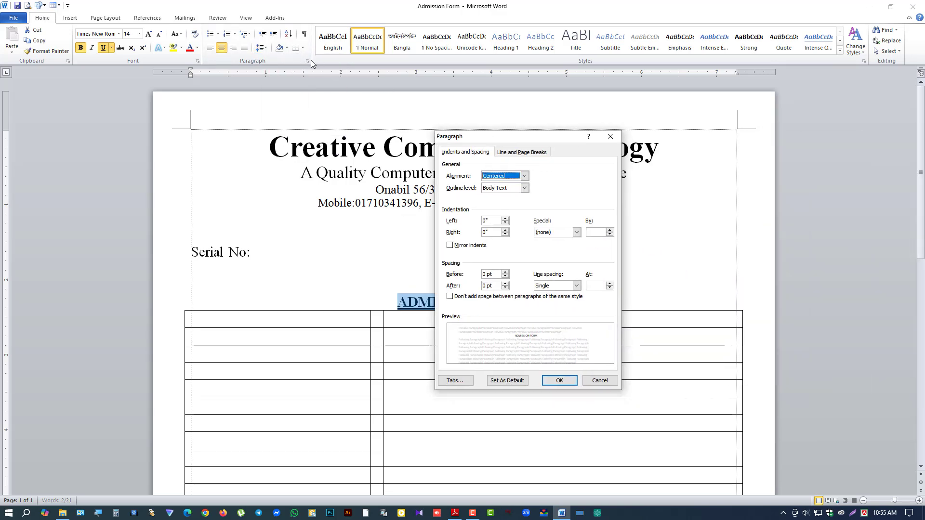
{"action": "left_click_drag", "start_coordinate": [447, 131], "coordinate": [586, 116]}
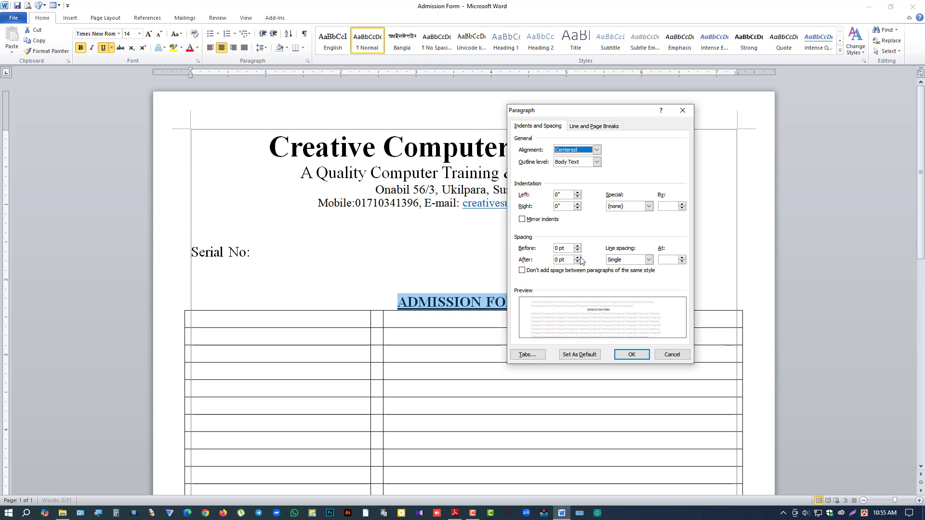
{"action": "left_click", "coordinate": [578, 258]}
{"action": "left_click", "coordinate": [632, 355]}
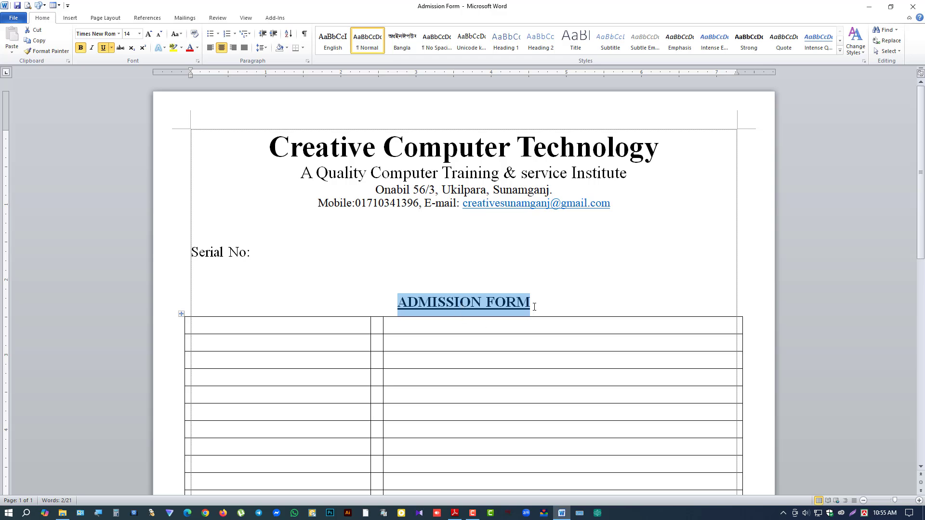
Step: Move the insertion point into the table's first cell below the heading
{"action": "left_click", "coordinate": [534, 307]}
{"action": "left_click", "coordinate": [261, 47]}
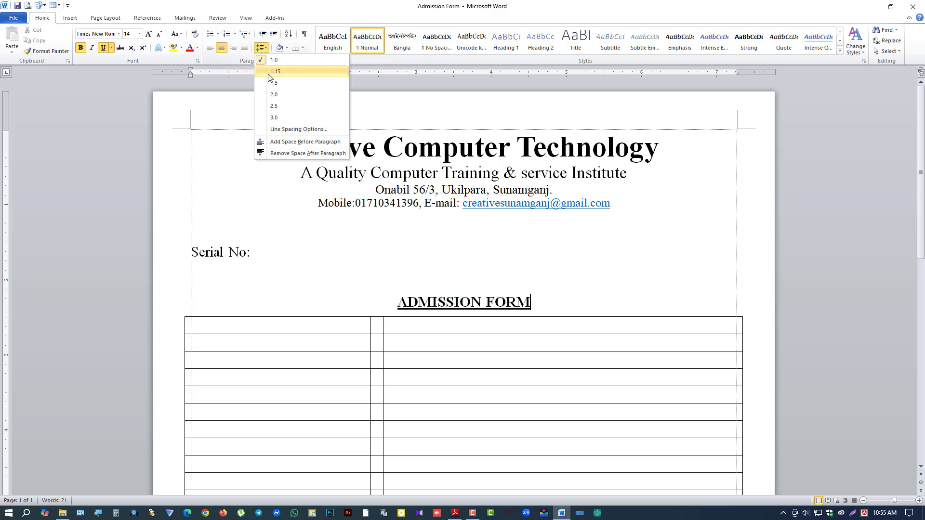
{"action": "left_click", "coordinate": [474, 321]}
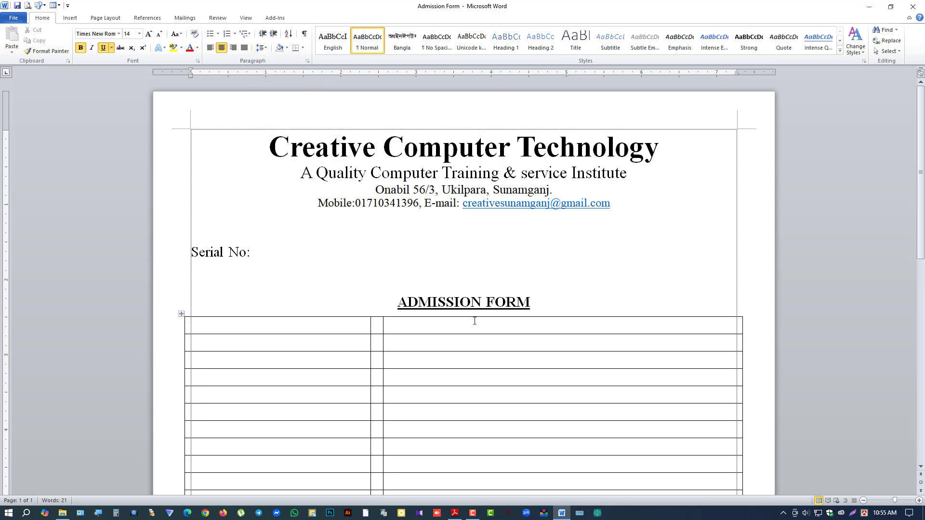
{"action": "left_click", "coordinate": [419, 330]}
{"action": "scroll", "coordinate": [429, 307], "scroll_direction": "down", "scroll_amount": 3}
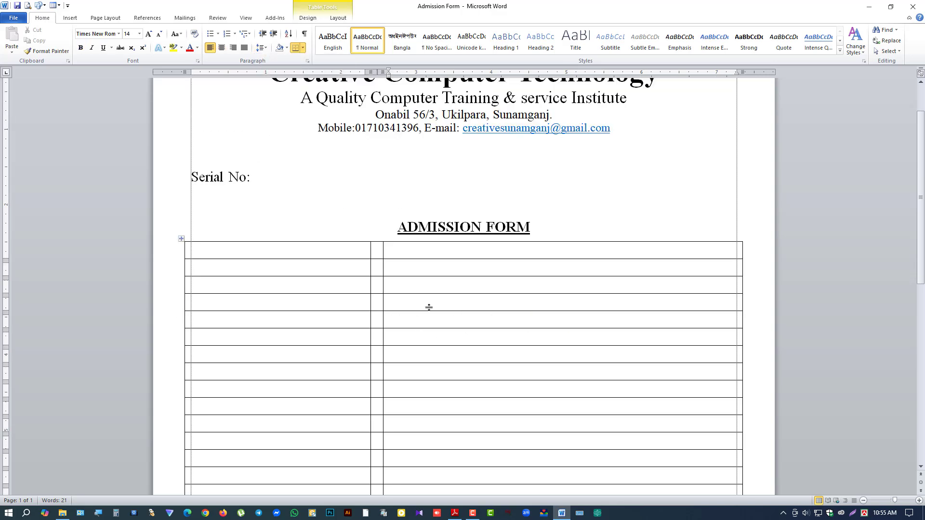
{"action": "left_click_drag", "start_coordinate": [270, 252], "coordinate": [445, 273]}
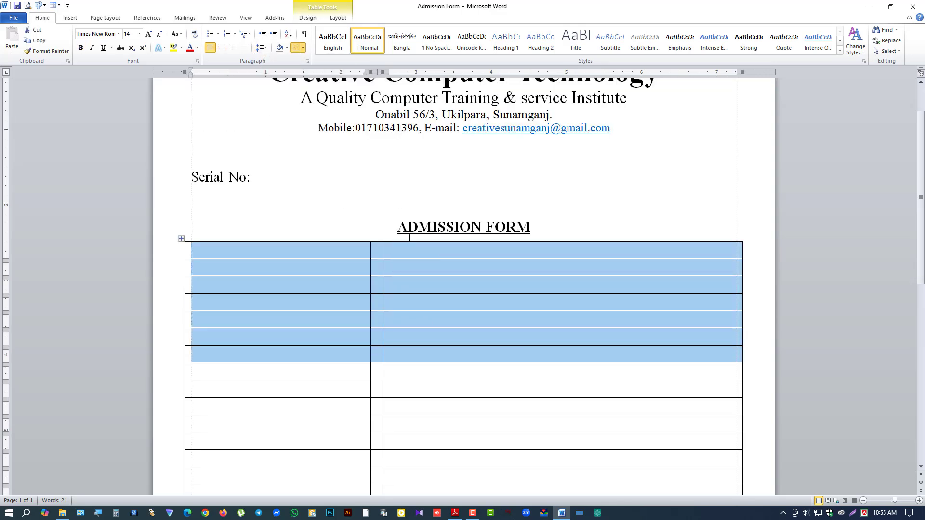
{"action": "left_click_drag", "start_coordinate": [397, 229], "coordinate": [531, 236]}
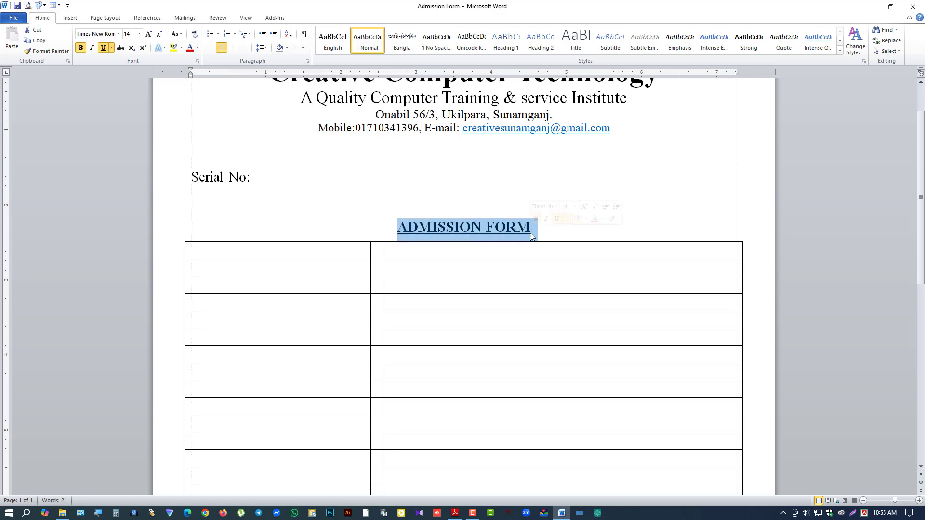
{"action": "left_click", "coordinate": [475, 247]}
{"action": "left_click", "coordinate": [340, 251]}
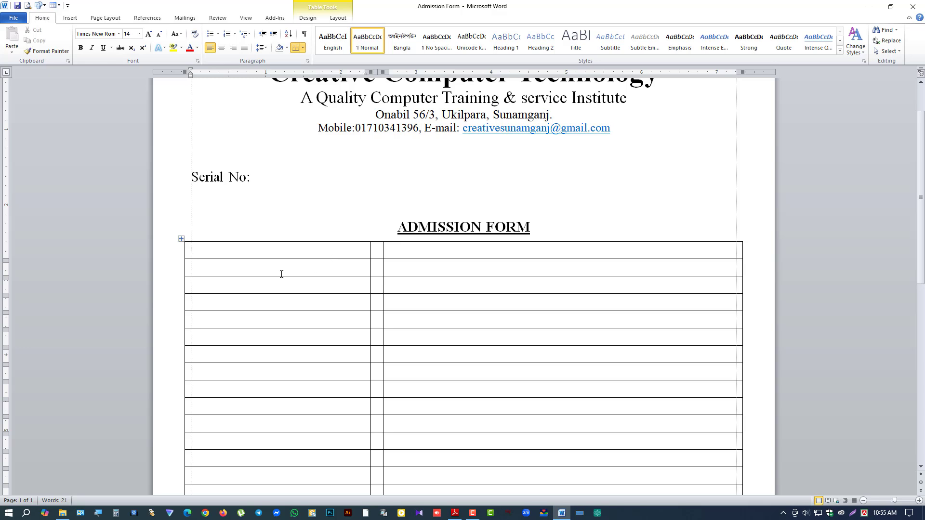
{"action": "left_click", "coordinate": [455, 512]}
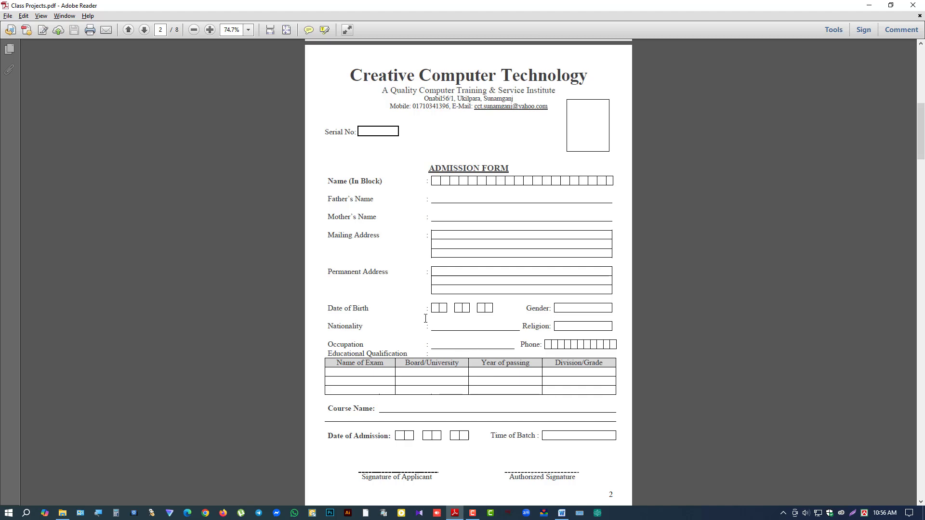
{"action": "left_click", "coordinate": [869, 5]}
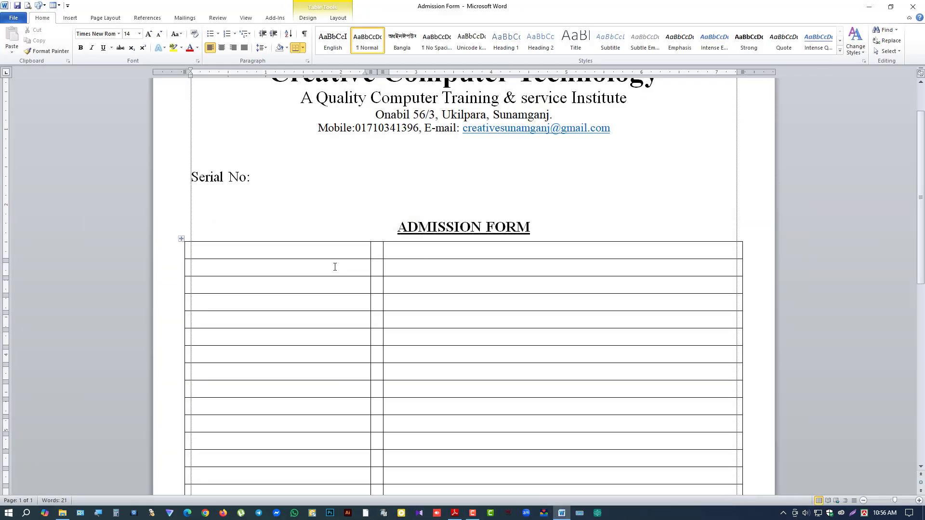
Step: Enter the labels Name, Father's Name, Mother's Name, Mailing Address, Permanent Address and Date of Birth
{"action": "left_click", "coordinate": [333, 249]}
{"action": "type", "text": "Name"}
{"action": "key", "text": "Down"}
{"action": "key", "text": "Down"}
{"action": "type", "text": "Father's Name"}
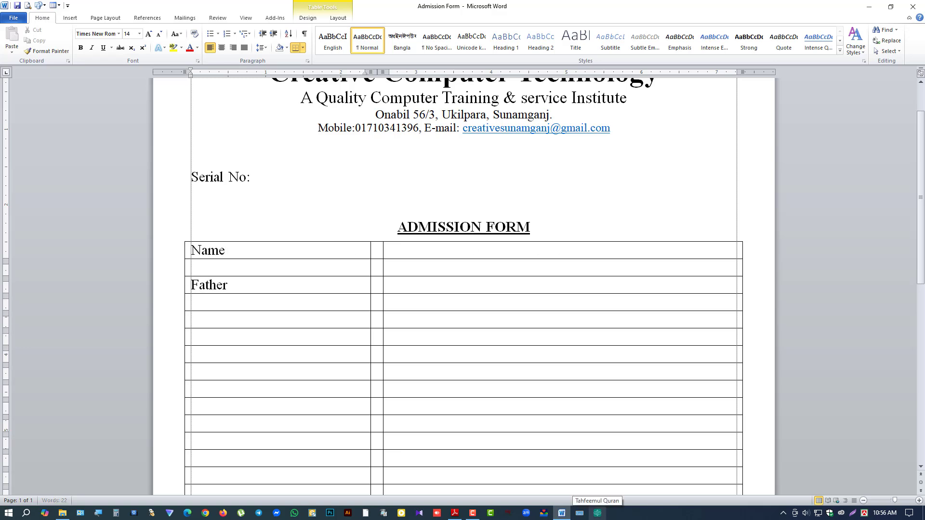
{"action": "key", "text": "Down"}
{"action": "key", "text": "Down"}
{"action": "type", "text": "Mother's Name"}
{"action": "key", "text": "Down"}
{"action": "key", "text": "Down"}
{"action": "type", "text": "M"}
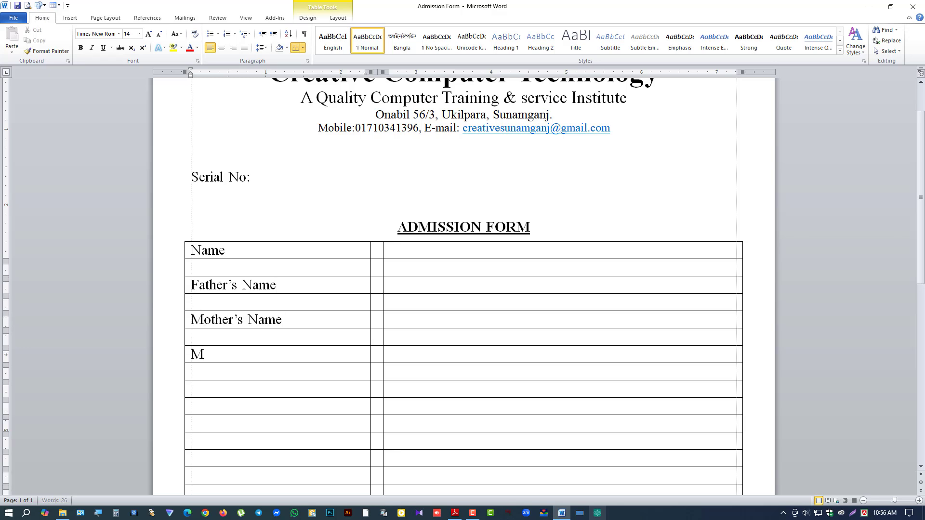
{"action": "type", "text": "ailing Address"}
{"action": "key", "text": "Down"}
{"action": "key", "text": "Down"}
{"action": "key", "text": "Down"}
{"action": "key", "text": "Down"}
{"action": "type", "text": "Permanent Address"}
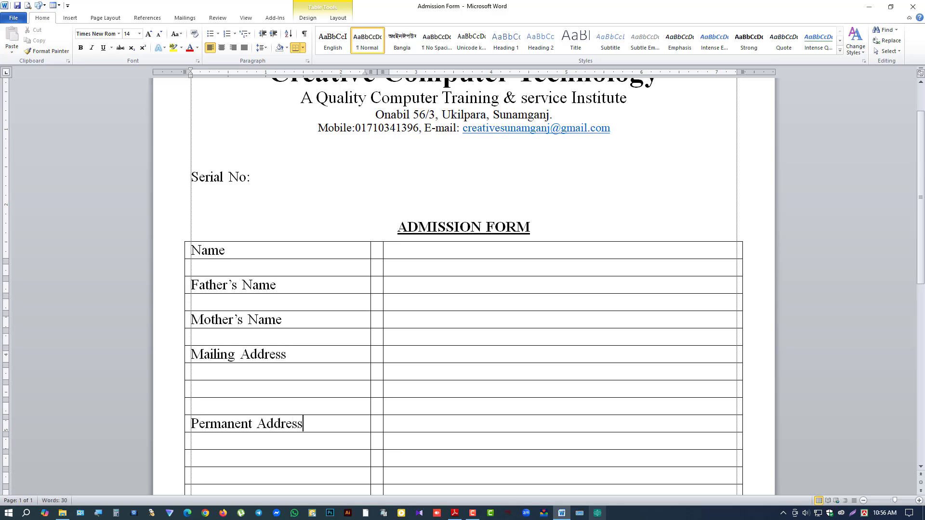
{"action": "key", "text": "Down"}
{"action": "key", "text": "Down"}
{"action": "key", "text": "Down"}
{"action": "key", "text": "Down"}
{"action": "type", "text": "Date of Birth"}
Step: Add the Nationality, Occupation and Educational Qualification labels, fixing a mistyped entry
{"action": "key", "text": "Down"}
{"action": "key", "text": "Down"}
{"action": "type", "text": "Place of B"}
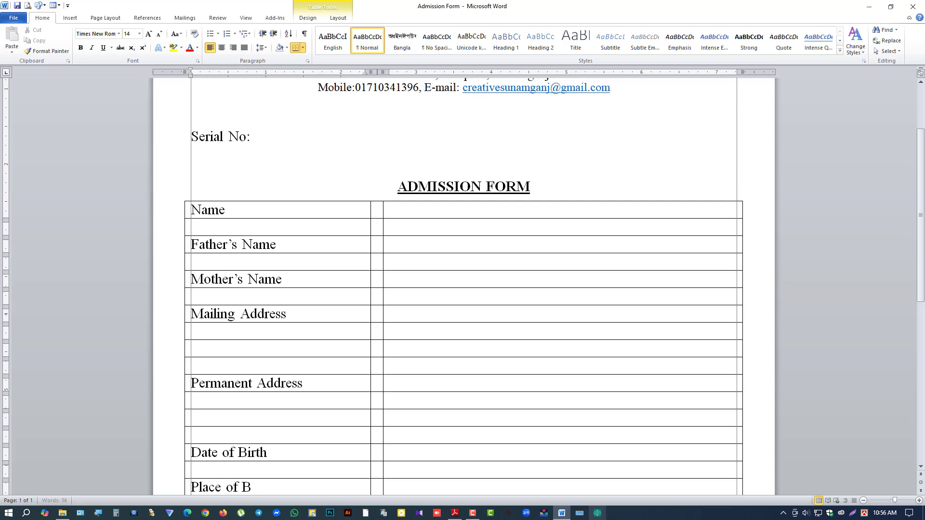
{"action": "key", "text": "BackSpace"}
{"action": "key", "text": "BackSpace"}
{"action": "key", "text": "BackSpace"}
{"action": "key", "text": "BackSpace"}
{"action": "key", "text": "BackSpace"}
{"action": "key", "text": "BackSpace"}
{"action": "key", "text": "BackSpace"}
{"action": "key", "text": "BackSpace"}
{"action": "key", "text": "BackSpace"}
{"action": "key", "text": "BackSpace"}
{"action": "type", "text": "Occu"}
{"action": "key", "text": "BackSpace"}
{"action": "key", "text": "BackSpace"}
{"action": "key", "text": "BackSpace"}
{"action": "key", "text": "BackSpace"}
{"action": "type", "text": "Nationality"}
{"action": "key", "text": "Down"}
{"action": "key", "text": "Down"}
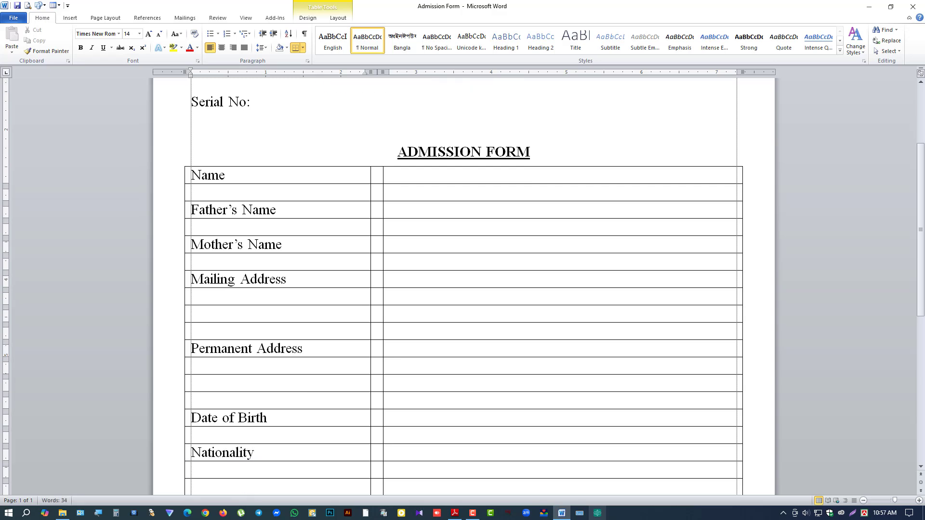
{"action": "type", "text": "Occupation"}
{"action": "key", "text": "Down"}
{"action": "type", "text": "Educational Qualification"}
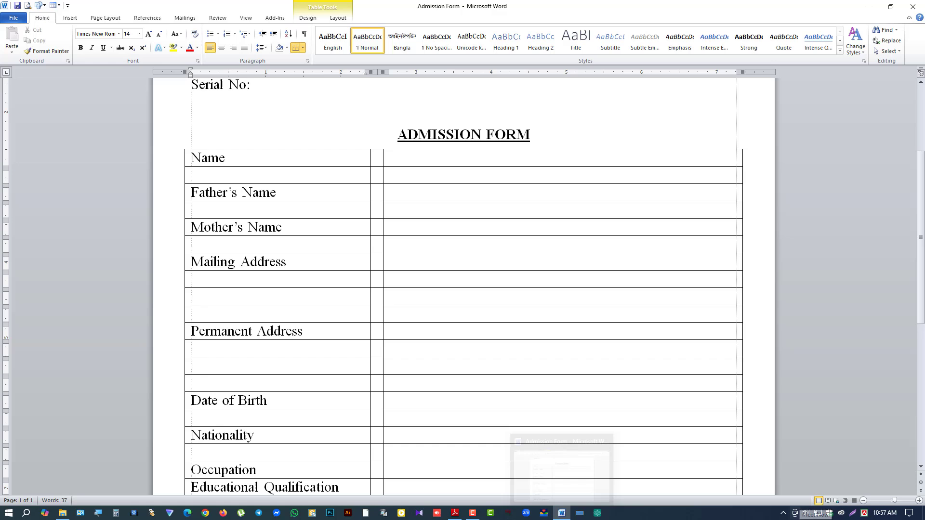
Step: Select and inspect the empty address rows and the Nationality, Occupation and Educational Qualification cells
{"action": "scroll", "coordinate": [403, 277], "scroll_direction": "down", "scroll_amount": 1}
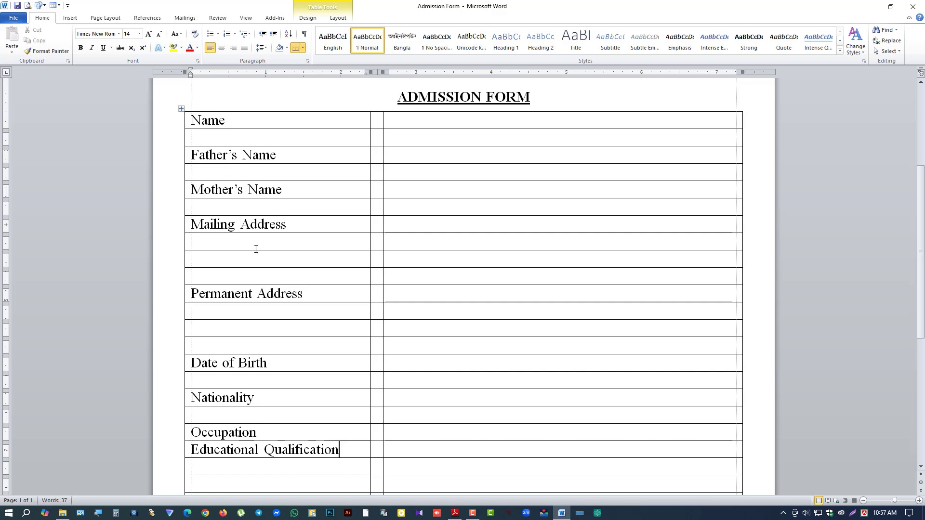
{"action": "left_click_drag", "start_coordinate": [249, 246], "coordinate": [303, 294]}
{"action": "left_click_drag", "start_coordinate": [227, 313], "coordinate": [255, 366]}
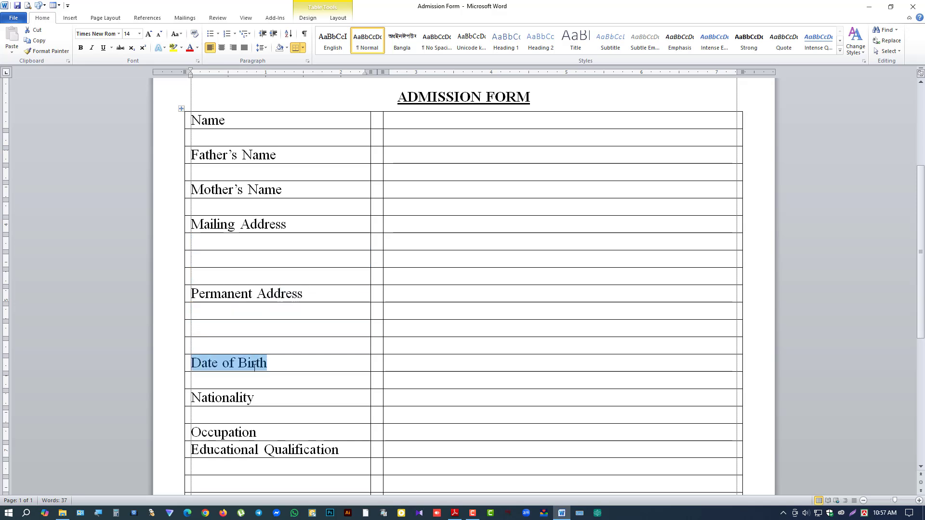
{"action": "left_click", "coordinate": [206, 382]}
{"action": "left_click_drag", "start_coordinate": [195, 398], "coordinate": [256, 398]}
{"action": "left_click", "coordinate": [207, 414]}
{"action": "left_click_drag", "start_coordinate": [201, 434], "coordinate": [246, 452]}
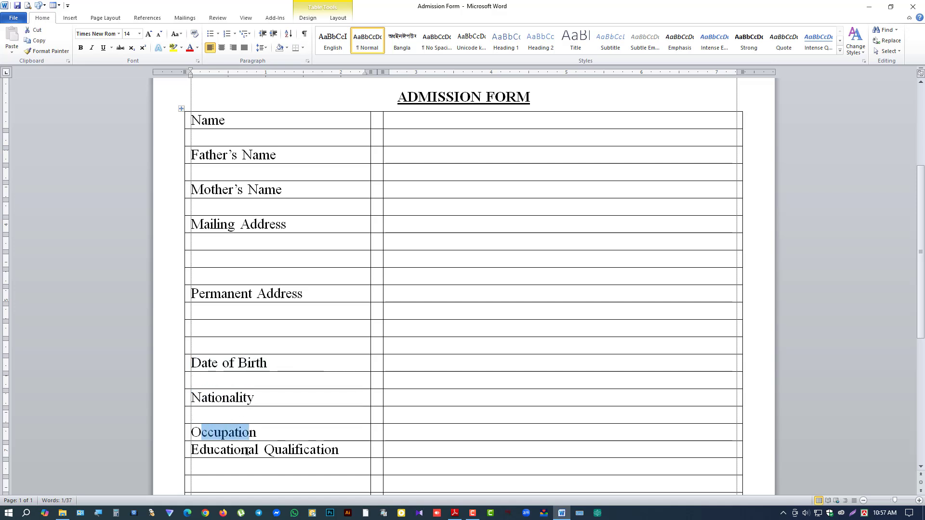
{"action": "left_click", "coordinate": [203, 455]}
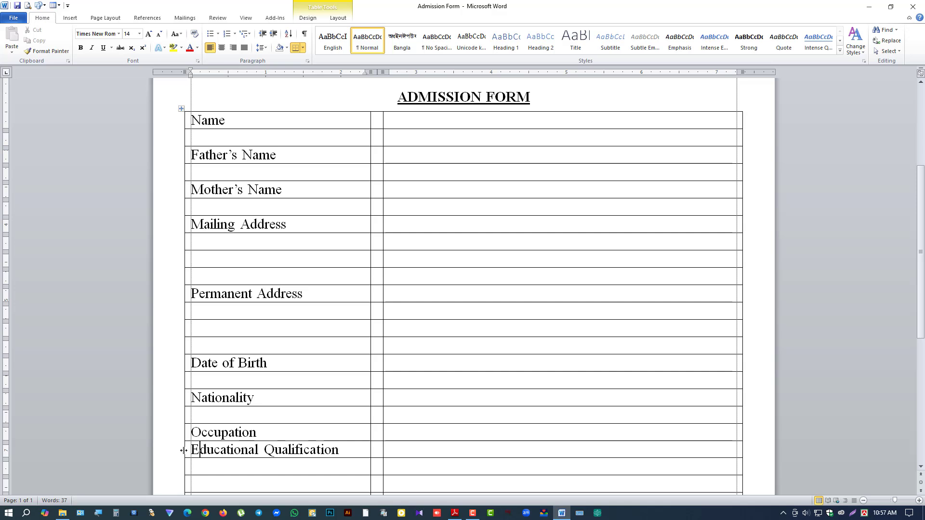
{"action": "left_click", "coordinate": [186, 452]}
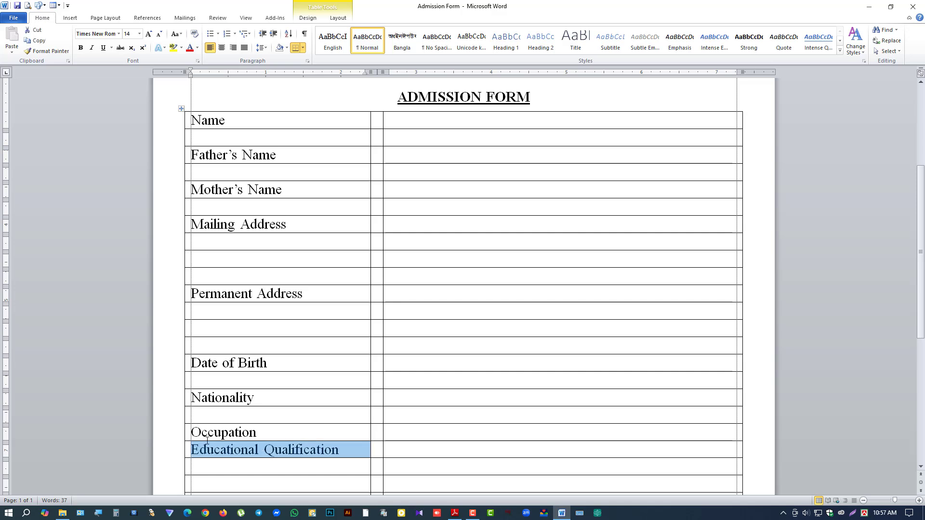
{"action": "left_click", "coordinate": [343, 450]}
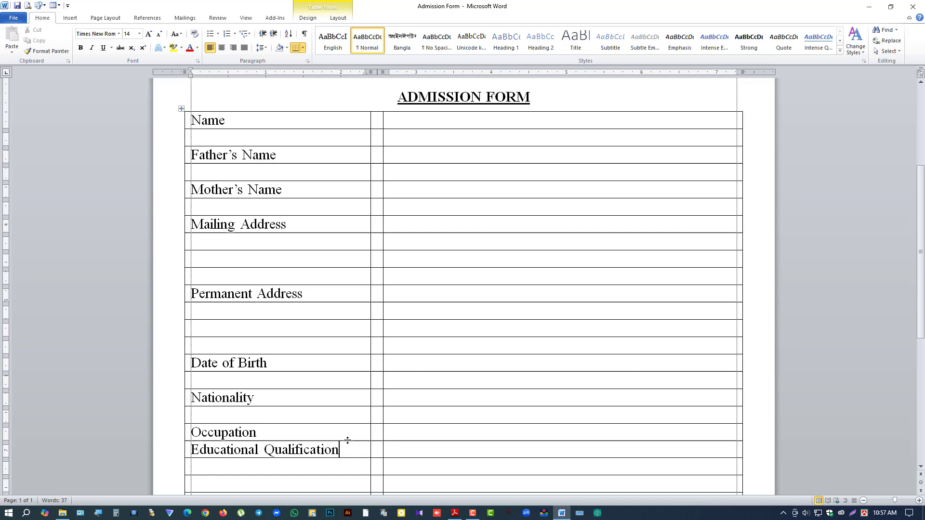
Step: Type a colon into the middle cell beside each label, Name down to Educational Qualification
{"action": "left_click", "coordinate": [380, 120]}
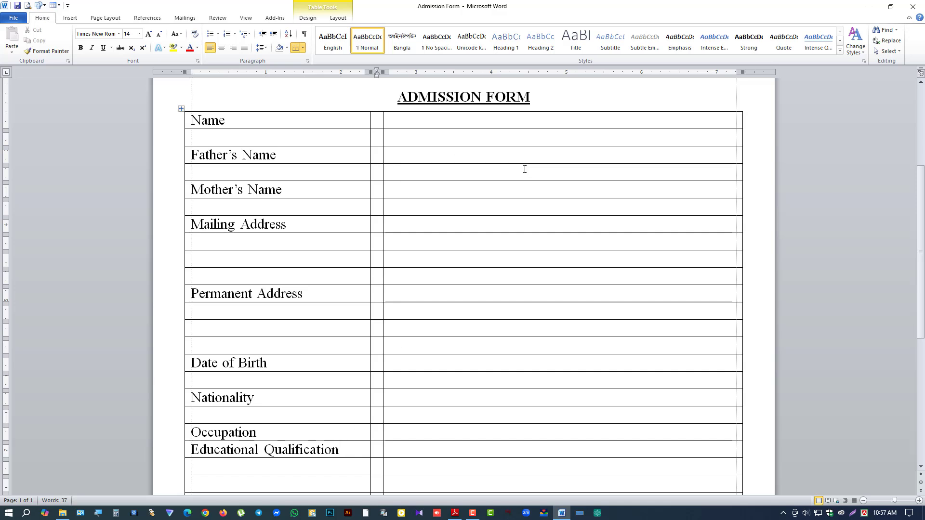
{"action": "type", "text": ":"}
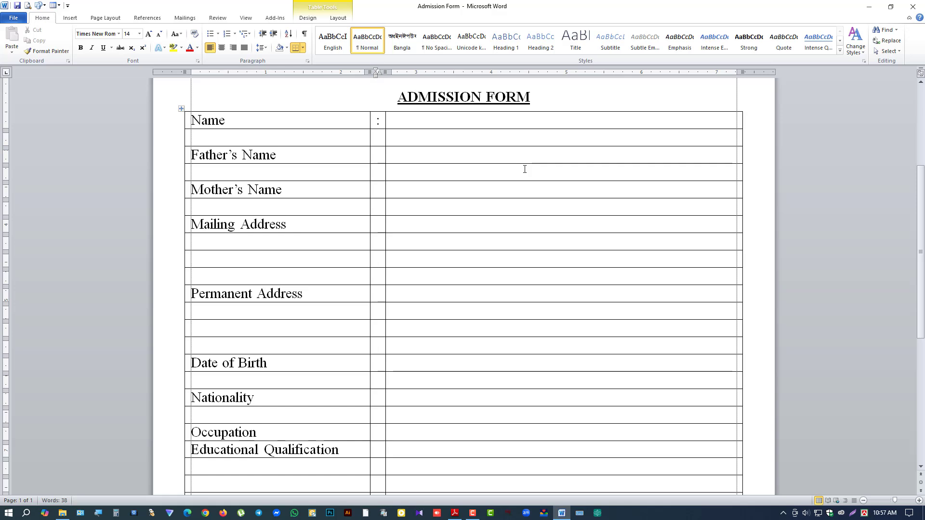
{"action": "key", "text": "Down"}
{"action": "key", "text": "Down"}
{"action": "type", "text": ":"}
{"action": "key", "text": "Down"}
{"action": "key", "text": "Down"}
{"action": "type", "text": ":"}
{"action": "key", "text": "Down"}
{"action": "key", "text": "Down"}
{"action": "type", "text": ":"}
{"action": "key", "text": "Down"}
{"action": "key", "text": "Down"}
{"action": "key", "text": "Down"}
{"action": "key", "text": "Down"}
{"action": "key", "text": "Down"}
{"action": "type", "text": ":"}
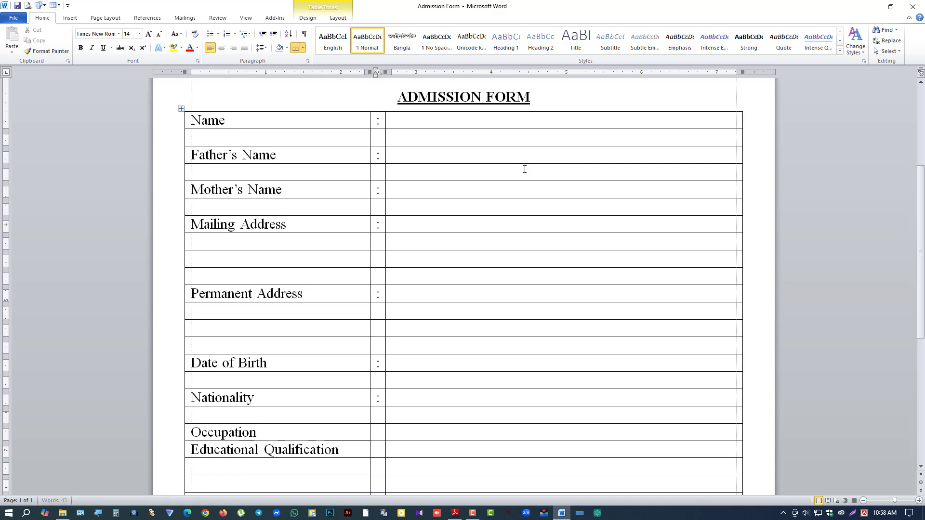
{"action": "key", "text": "Down"}
{"action": "key", "text": "Down"}
{"action": "type", "text": ":"}
{"action": "key", "text": "Down"}
{"action": "key", "text": "Down"}
{"action": "type", "text": ":"}
{"action": "key", "text": "Down"}
{"action": "type", "text": ":"}
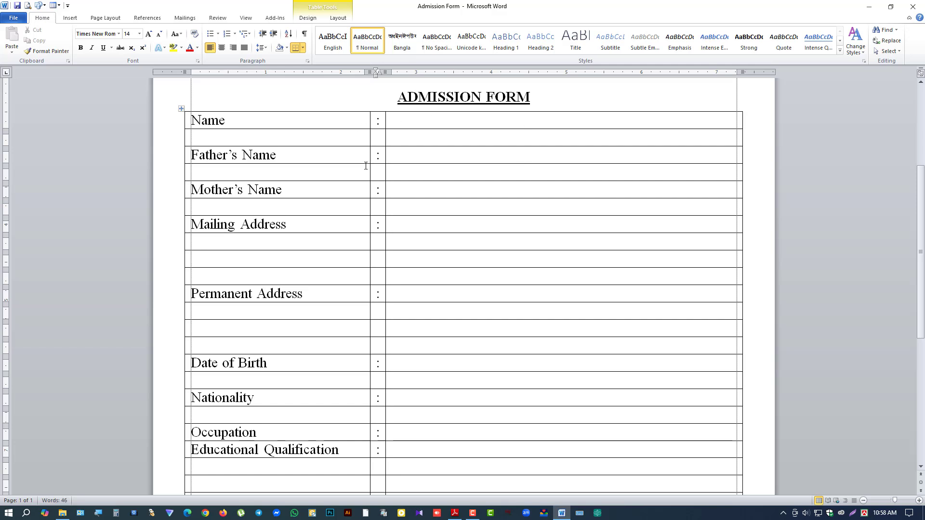
Step: Select the whole form table and apply No Border to remove its lines
{"action": "left_click", "coordinate": [181, 108]}
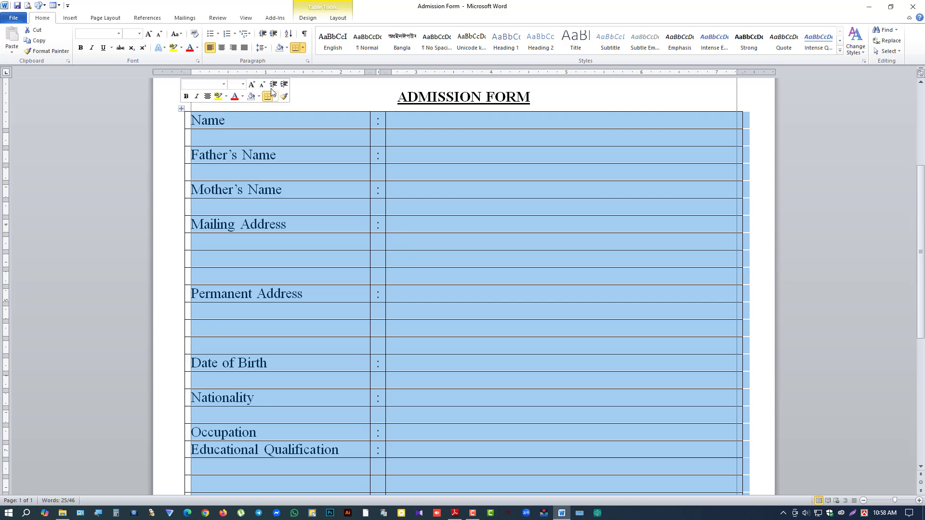
{"action": "left_click", "coordinate": [302, 48]}
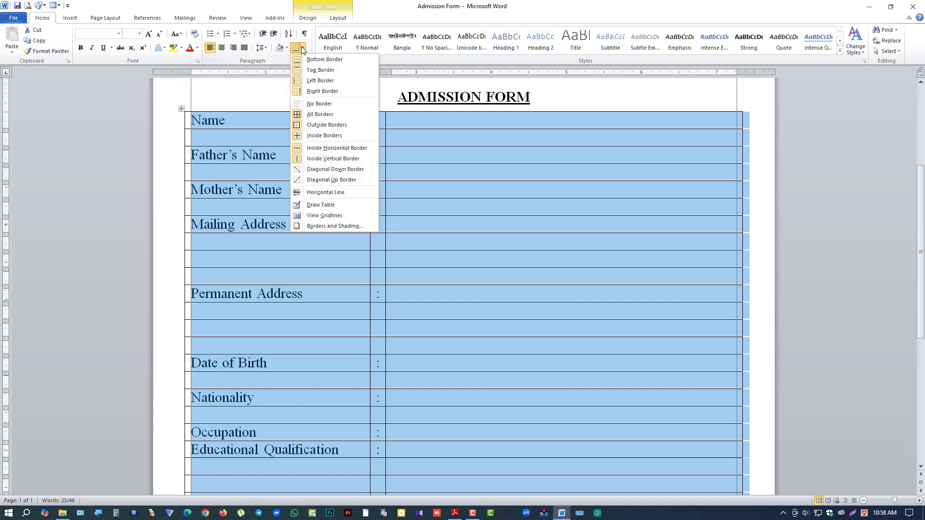
{"action": "left_click", "coordinate": [316, 104]}
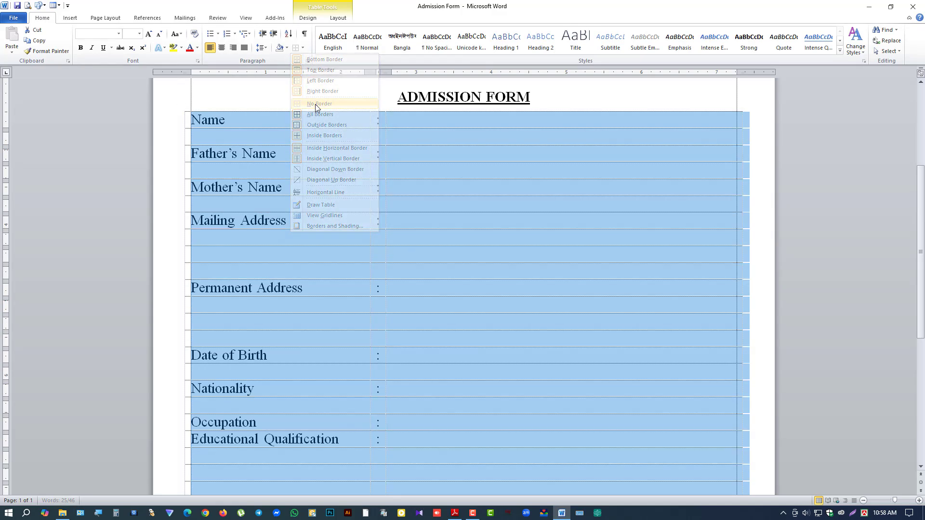
Step: Select the empty Name answer cell
{"action": "left_click", "coordinate": [398, 120]}
{"action": "left_click", "coordinate": [387, 120]}
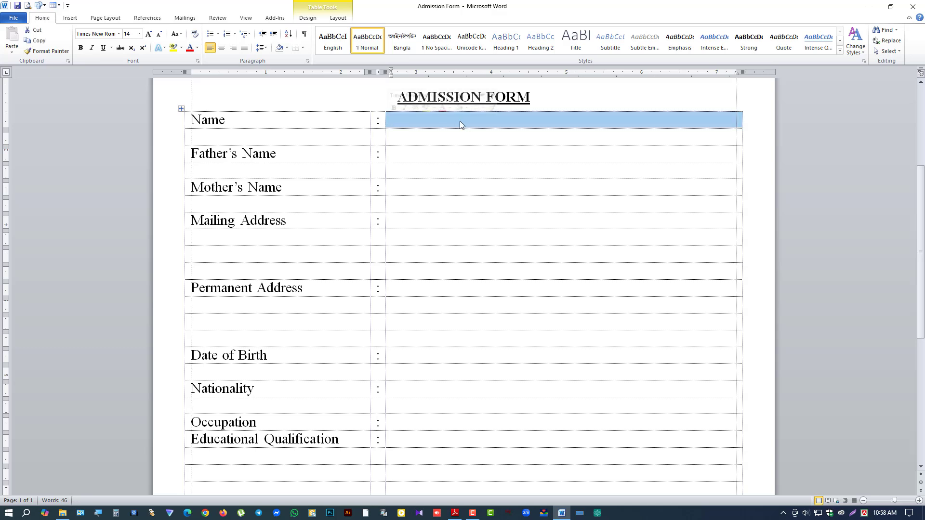
{"action": "left_click", "coordinate": [415, 121]}
{"action": "left_click", "coordinate": [387, 121]}
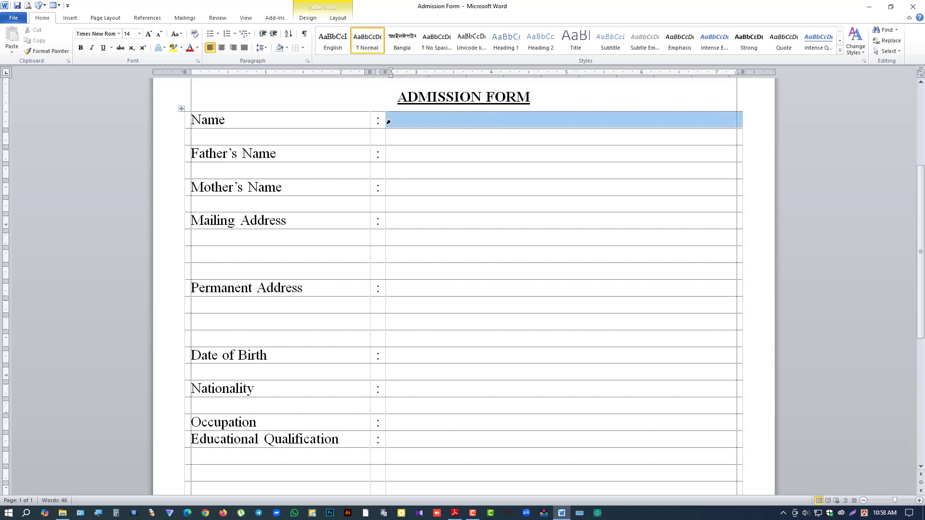
Step: Split the Name answer cell into 20 columns and give them All Borders
{"action": "left_click", "coordinate": [420, 124]}
{"action": "left_click", "coordinate": [342, 20]}
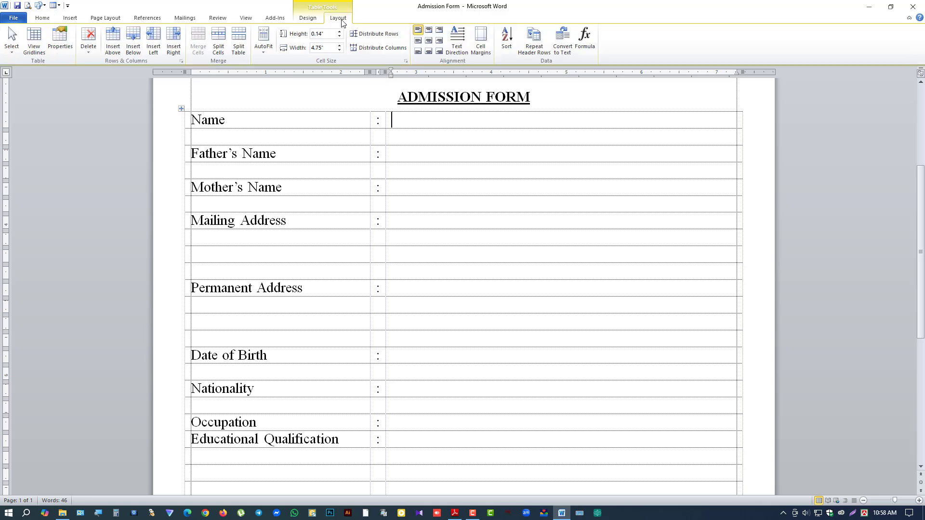
{"action": "left_click", "coordinate": [219, 44]}
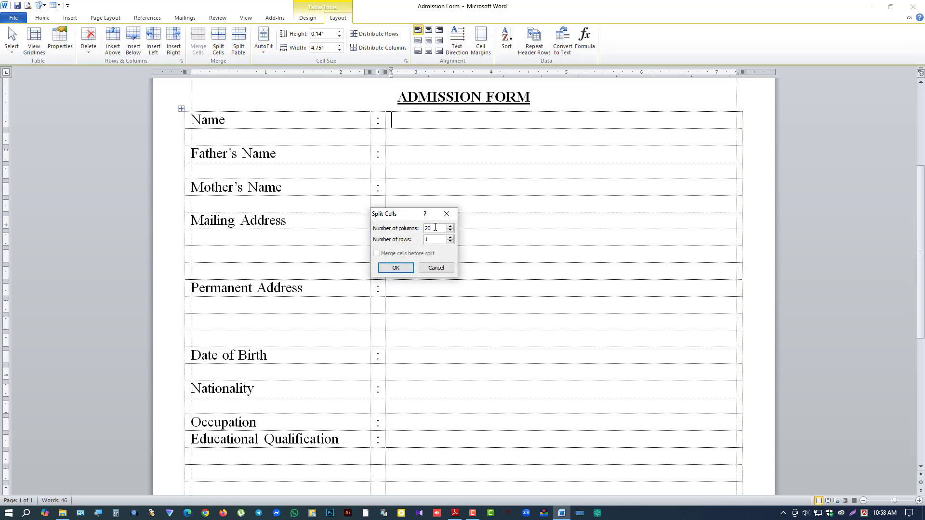
{"action": "type", "text": "0"}
{"action": "left_click", "coordinate": [396, 267]}
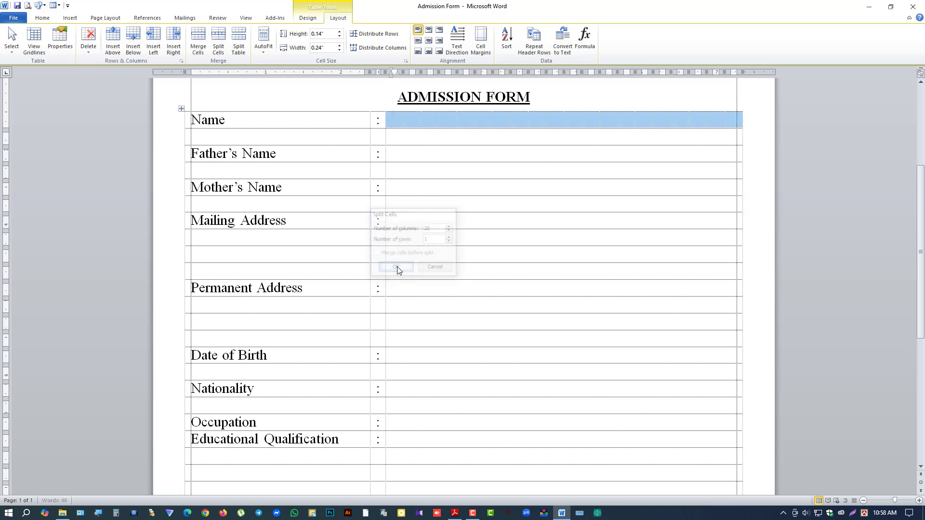
{"action": "left_click", "coordinate": [308, 18]}
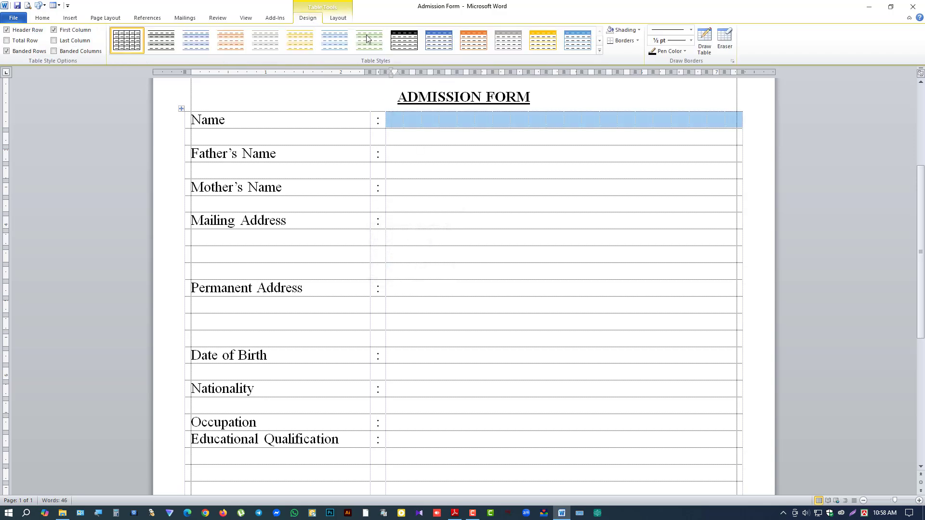
{"action": "left_click", "coordinate": [638, 41]}
{"action": "left_click", "coordinate": [624, 106]}
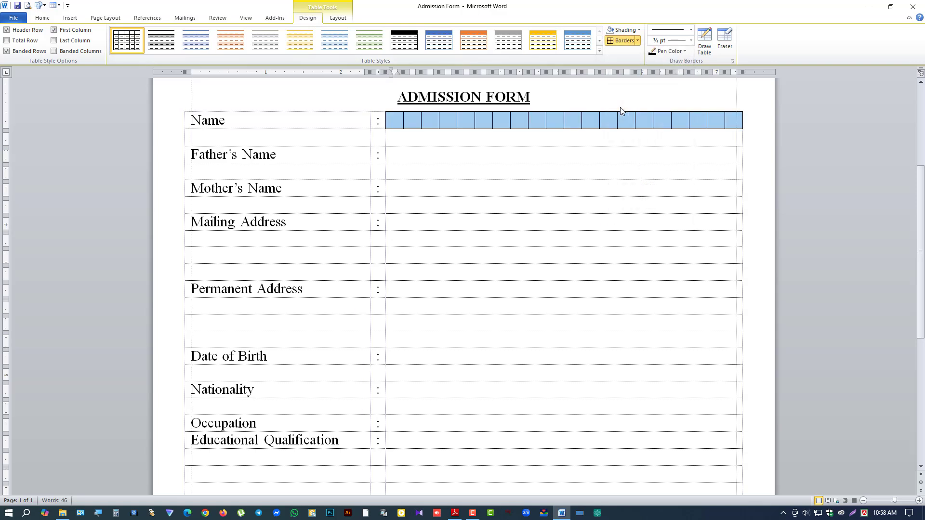
Step: Add bottom borders under the Father's Name and Mother's Name answer cells, then select the Mailing Address cells
{"action": "left_click", "coordinate": [398, 153]}
{"action": "left_click", "coordinate": [388, 156]}
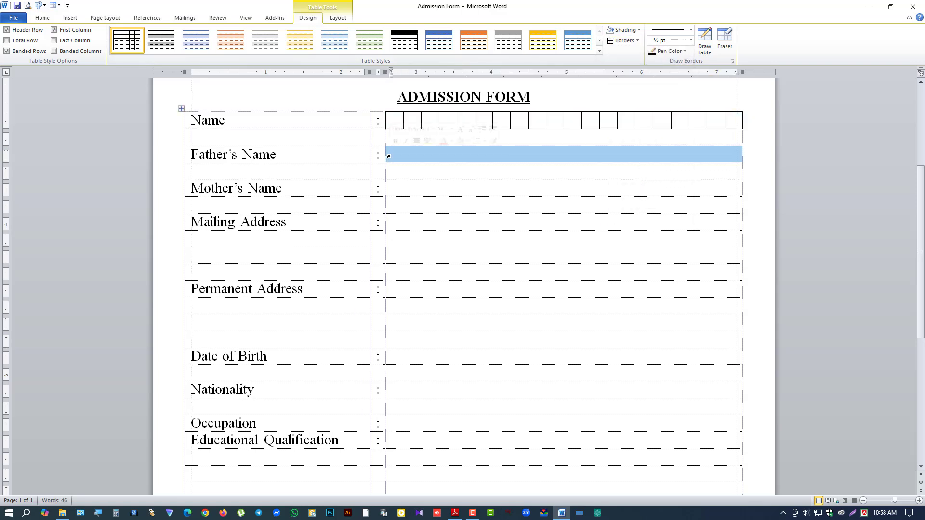
{"action": "left_click", "coordinate": [637, 41]}
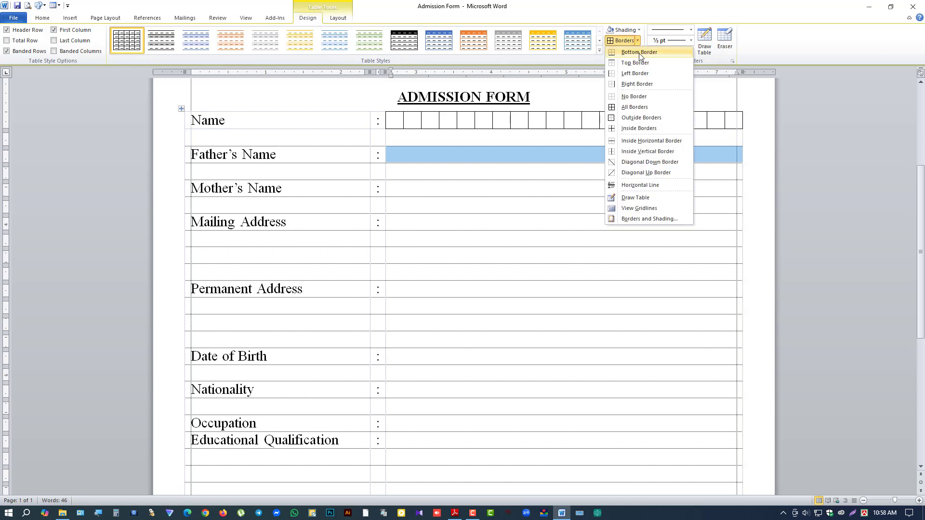
{"action": "left_click", "coordinate": [633, 56]}
{"action": "left_click", "coordinate": [445, 187]}
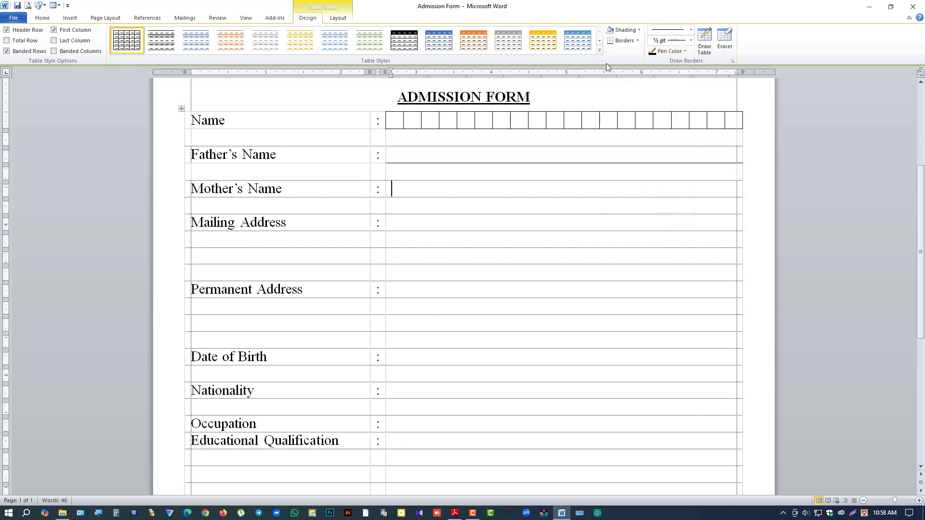
{"action": "left_click", "coordinate": [621, 44]}
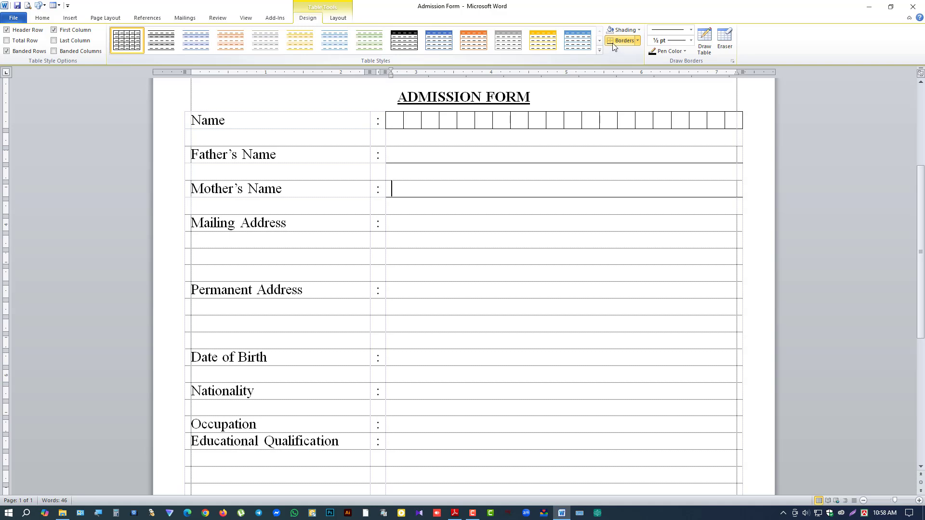
{"action": "left_click_drag", "start_coordinate": [415, 223], "coordinate": [415, 255]}
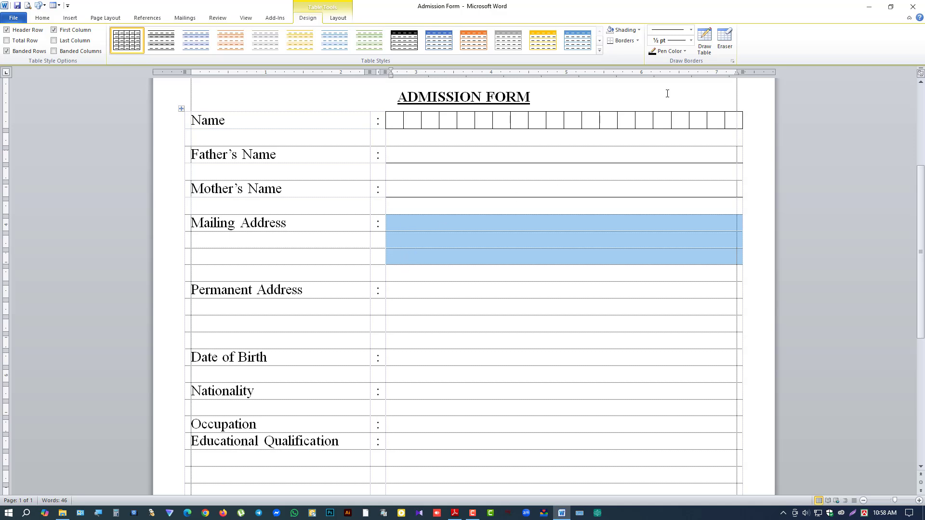
Step: Apply All Borders to the three Mailing Address and three Permanent Address answer cells
{"action": "left_click", "coordinate": [635, 42]}
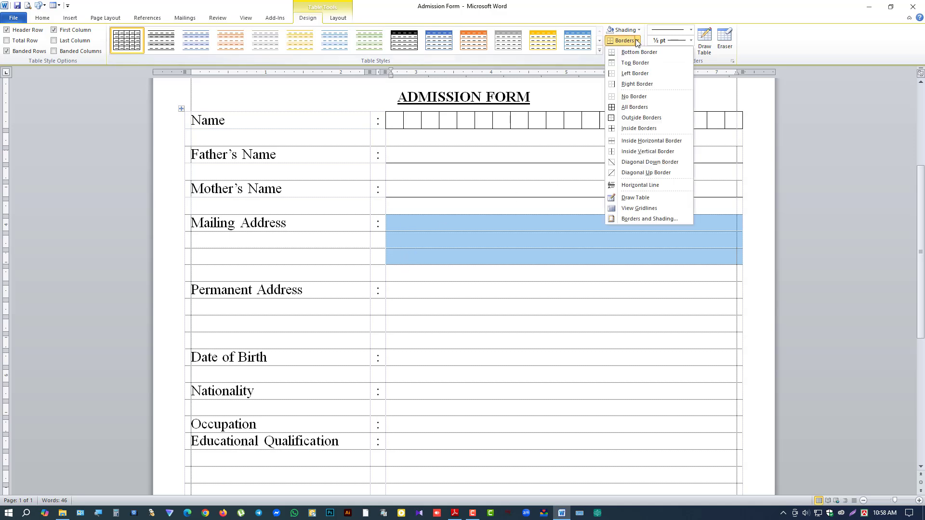
{"action": "left_click", "coordinate": [626, 107]}
{"action": "left_click_drag", "start_coordinate": [446, 293], "coordinate": [446, 324]}
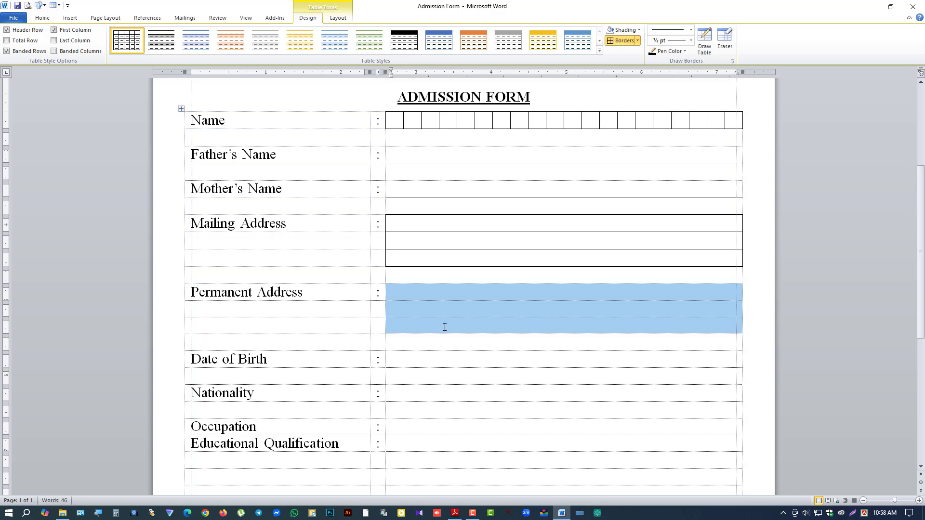
{"action": "left_click", "coordinate": [618, 42]}
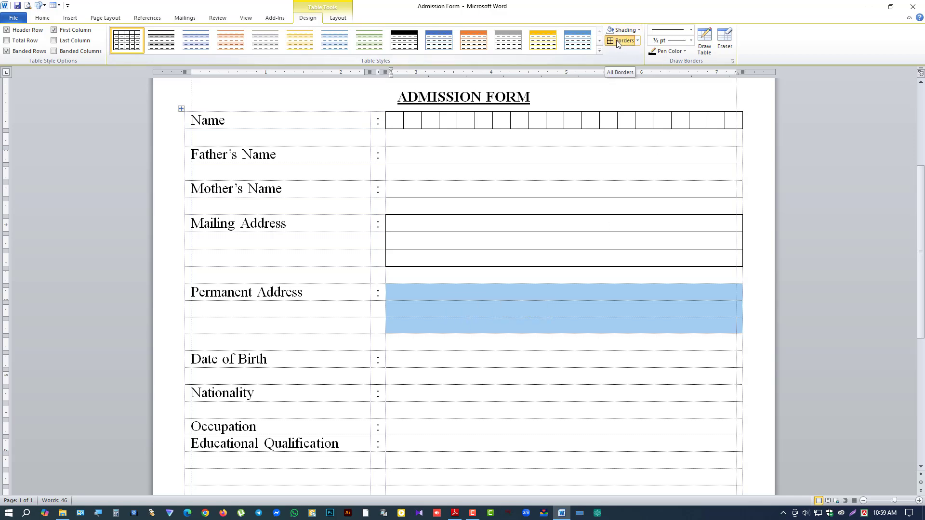
{"action": "scroll", "coordinate": [487, 350], "scroll_direction": "down", "scroll_amount": 3}
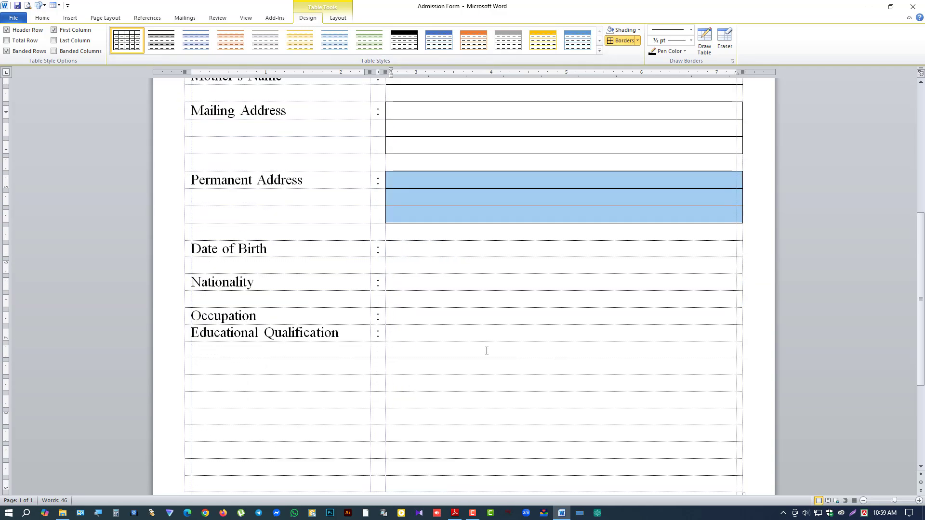
{"action": "left_click", "coordinate": [387, 251]}
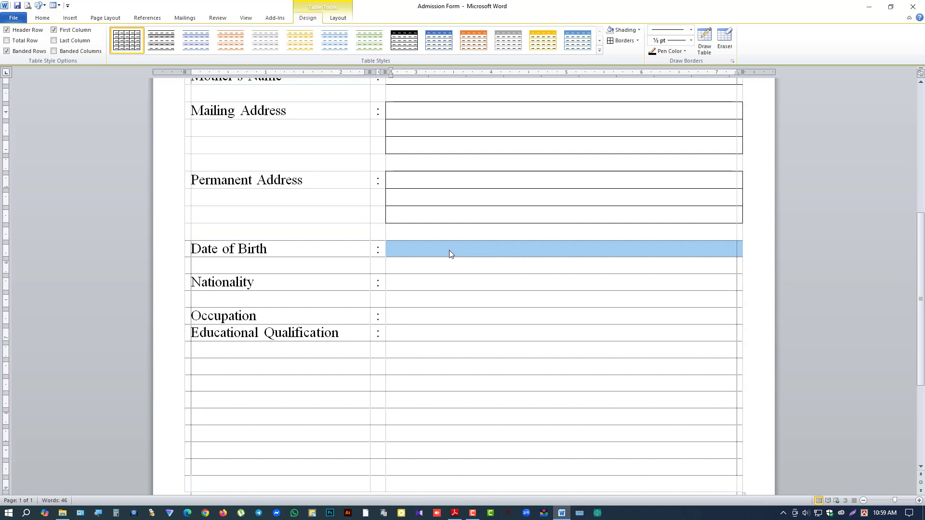
Step: Split the Date of Birth answer cell into three columns
{"action": "left_click", "coordinate": [338, 18]}
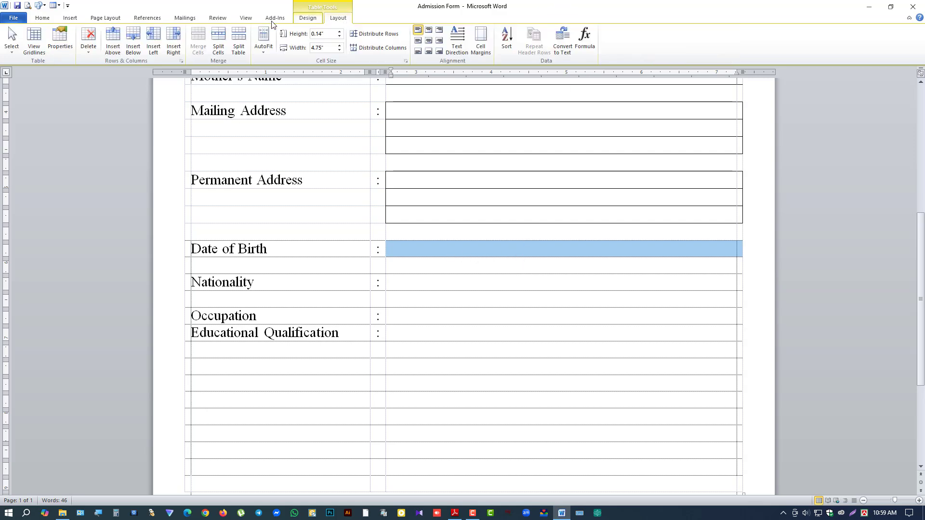
{"action": "left_click", "coordinate": [219, 38]}
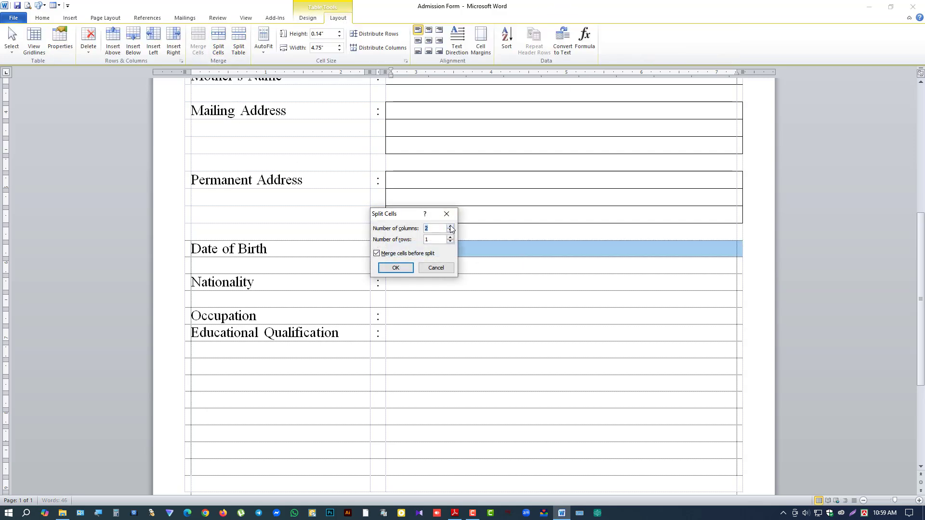
{"action": "left_click", "coordinate": [397, 267]}
{"action": "left_click", "coordinate": [435, 253]}
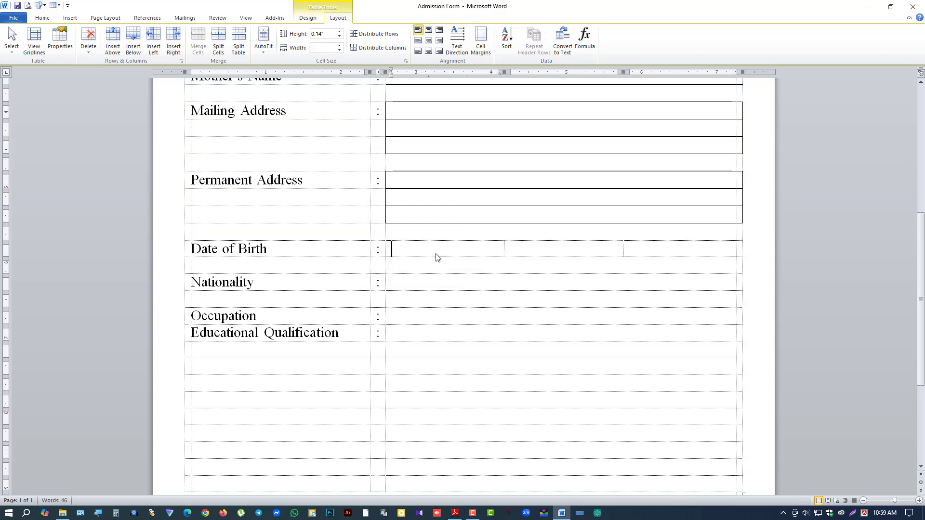
{"action": "left_click", "coordinate": [386, 251]}
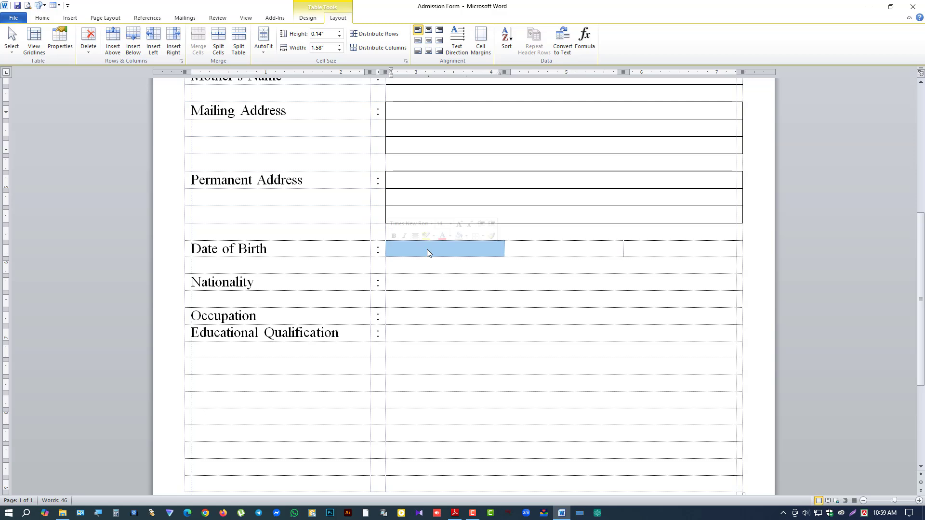
{"action": "left_click", "coordinate": [450, 249]}
{"action": "left_click", "coordinate": [554, 249]}
{"action": "left_click", "coordinate": [646, 248]}
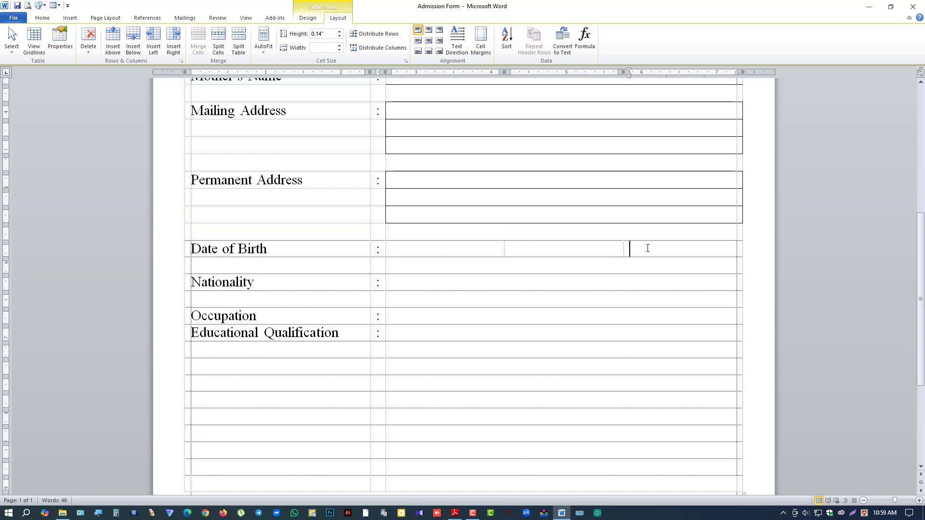
{"action": "left_click", "coordinate": [450, 251]}
Step: Re-split the first Date of Birth cell, ending up with 8 small columns
{"action": "left_click", "coordinate": [218, 43]}
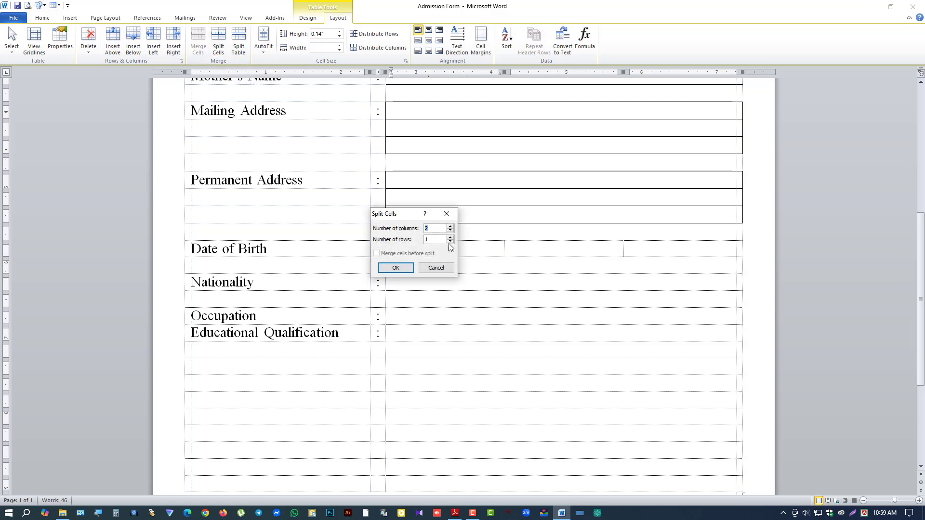
{"action": "left_click_drag", "start_coordinate": [395, 215], "coordinate": [413, 207]}
{"action": "left_click", "coordinate": [469, 218]}
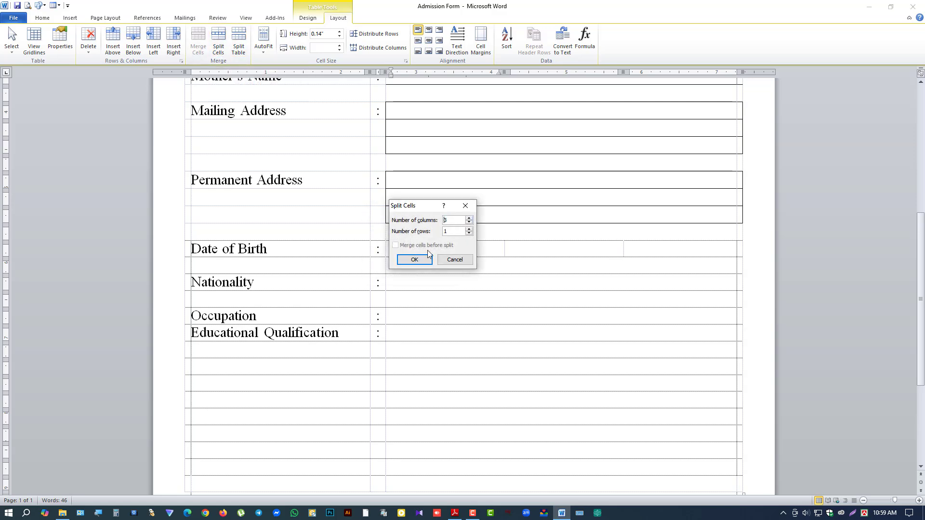
{"action": "left_click", "coordinate": [415, 259]}
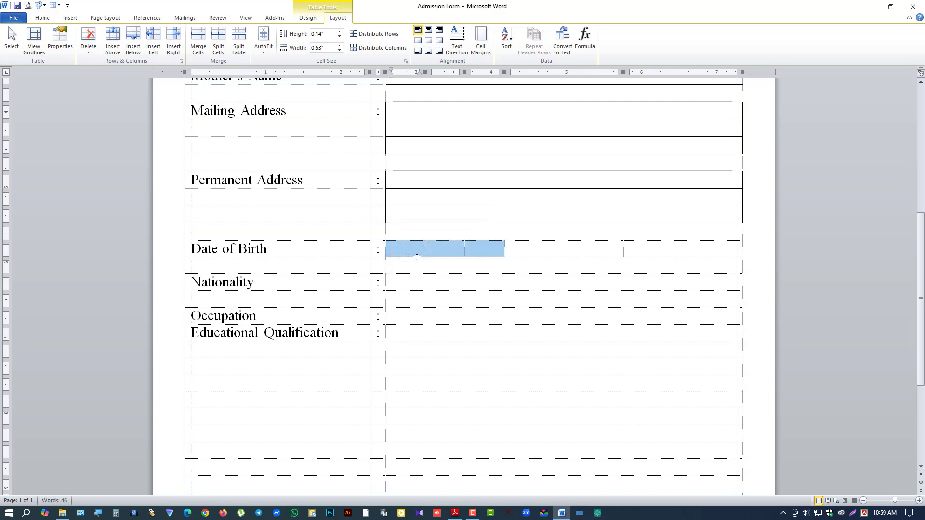
{"action": "left_click", "coordinate": [417, 256]}
{"action": "left_click", "coordinate": [219, 43]}
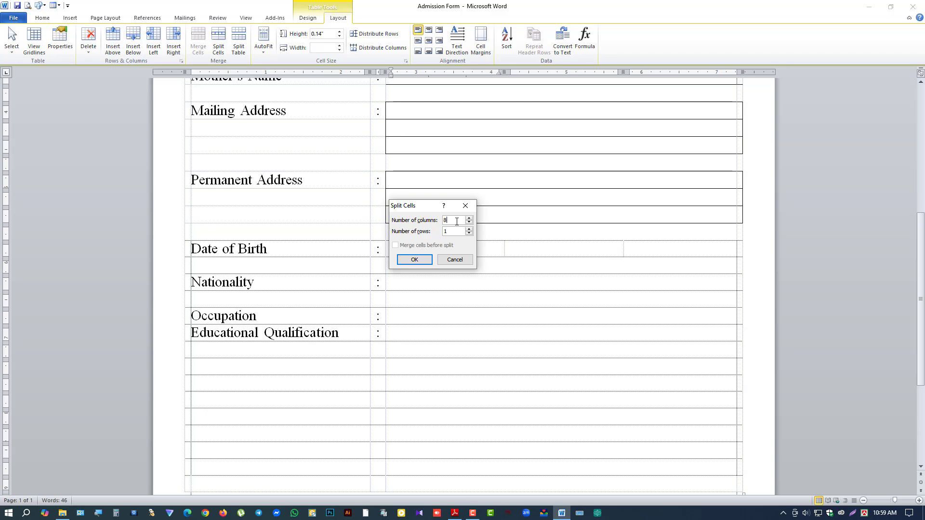
{"action": "left_click", "coordinate": [414, 260]}
{"action": "left_click", "coordinate": [539, 247]}
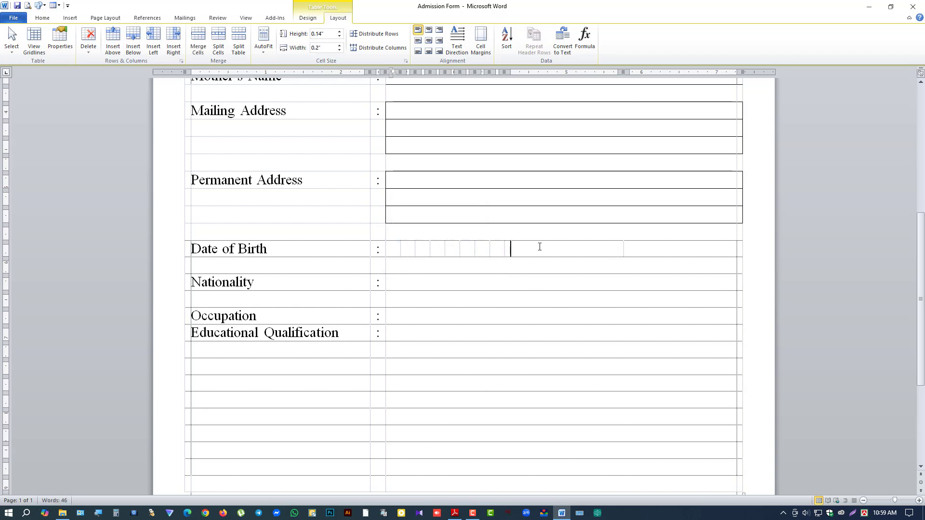
Step: Put All Borders around each of the three pairs of date cells
{"action": "left_click_drag", "start_coordinate": [497, 247], "coordinate": [481, 246]}
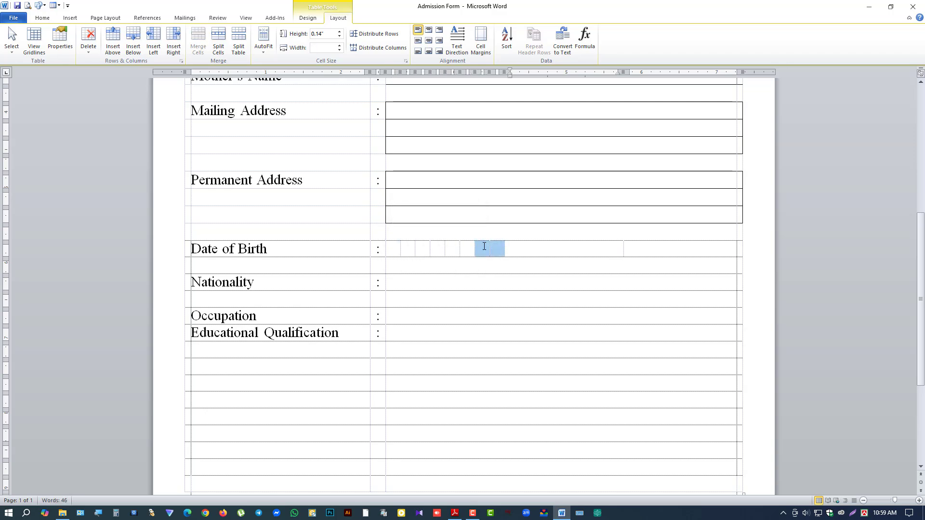
{"action": "left_click", "coordinate": [308, 18]}
{"action": "left_click", "coordinate": [615, 41]}
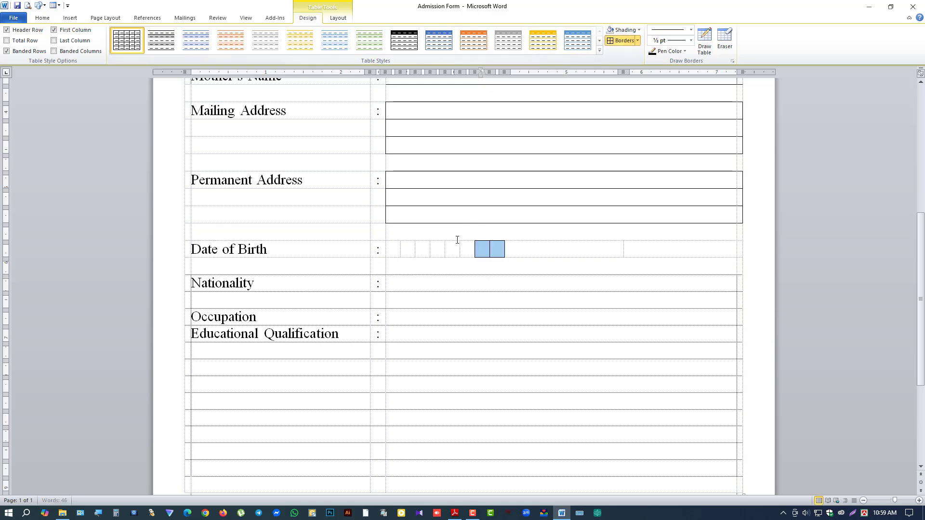
{"action": "left_click_drag", "start_coordinate": [456, 246], "coordinate": [435, 249]}
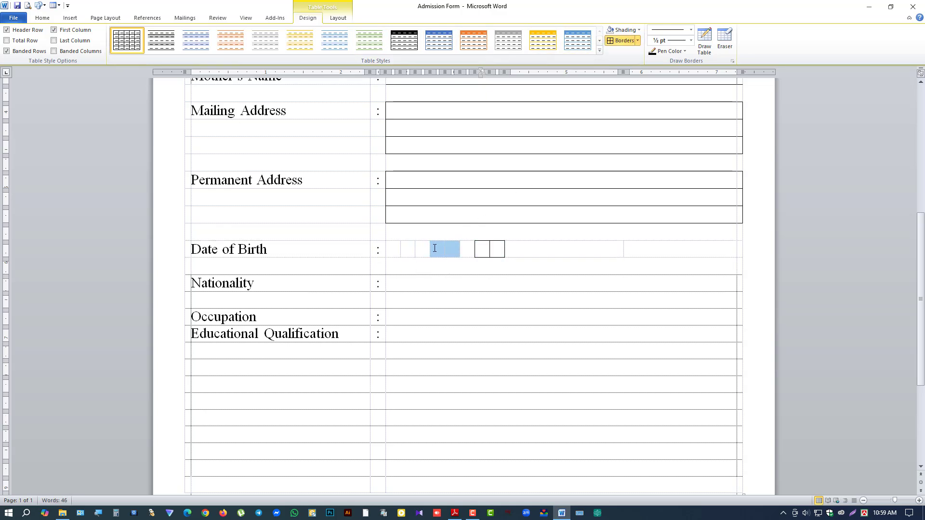
{"action": "left_click", "coordinate": [619, 43]}
{"action": "left_click", "coordinate": [391, 249]}
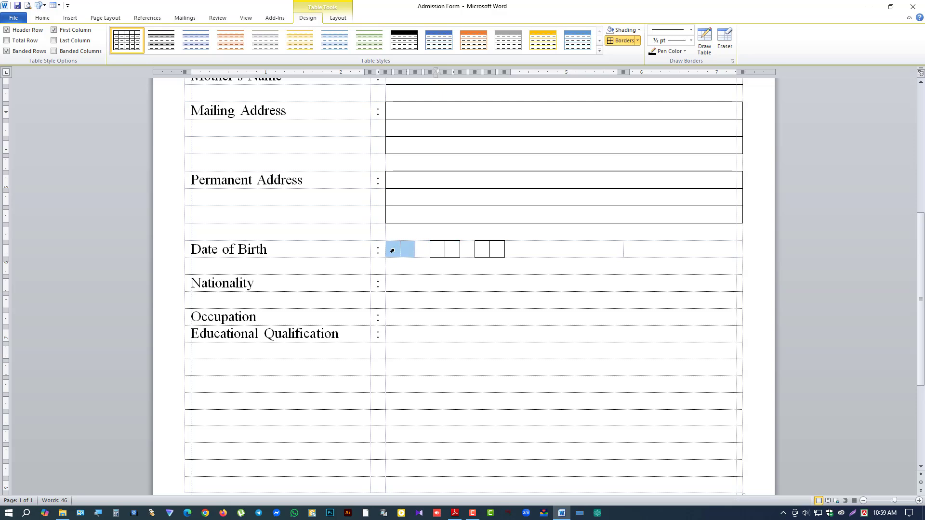
{"action": "left_click", "coordinate": [621, 41]}
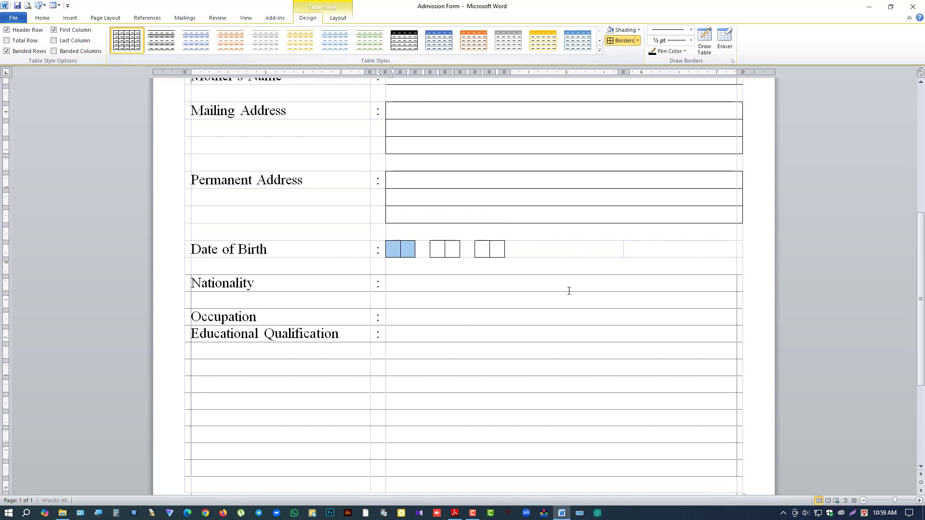
{"action": "left_click", "coordinate": [572, 248]}
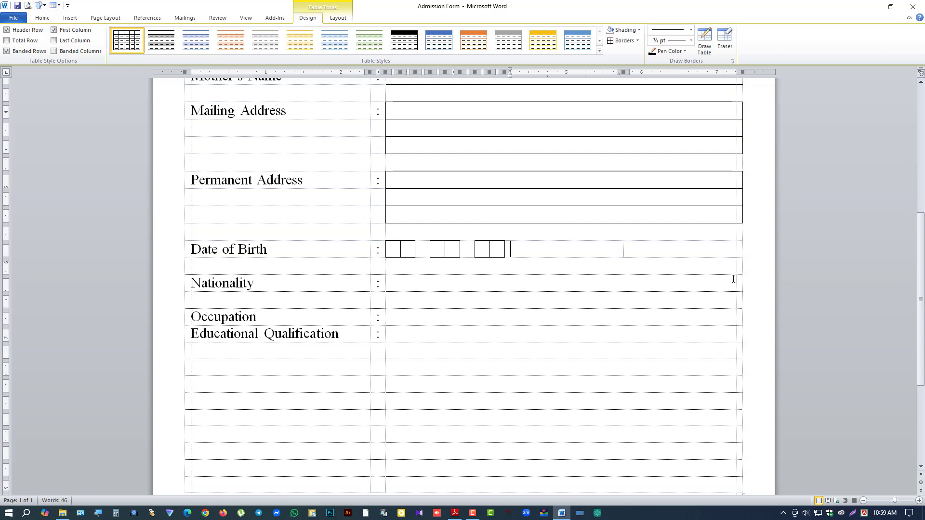
Step: Type 'Religion:' in the cell after the date boxes and align it center-right
{"action": "type", "text": "Religion:"}
{"action": "key", "text": "ctrl+r"}
{"action": "left_click", "coordinate": [338, 18]}
{"action": "left_click", "coordinate": [440, 41]}
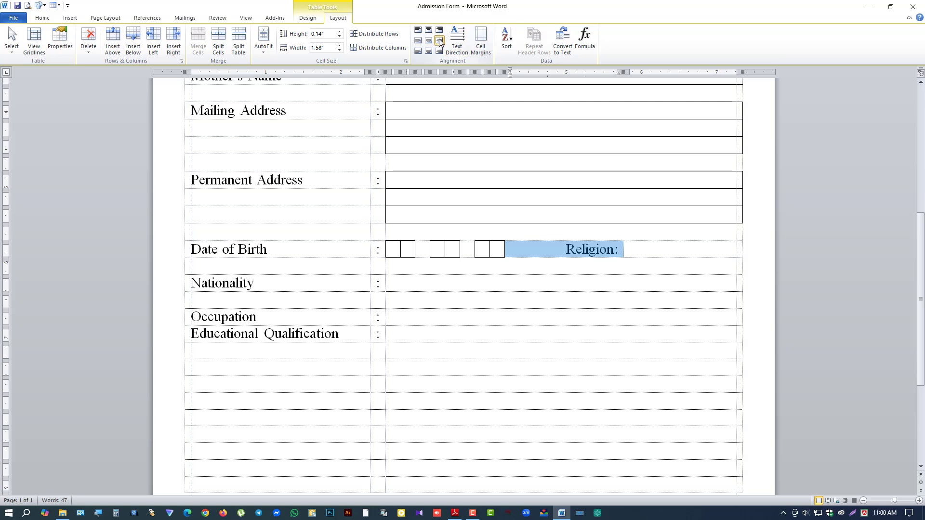
Step: Box the empty answer cell after Religion: with borders
{"action": "left_click", "coordinate": [644, 252]}
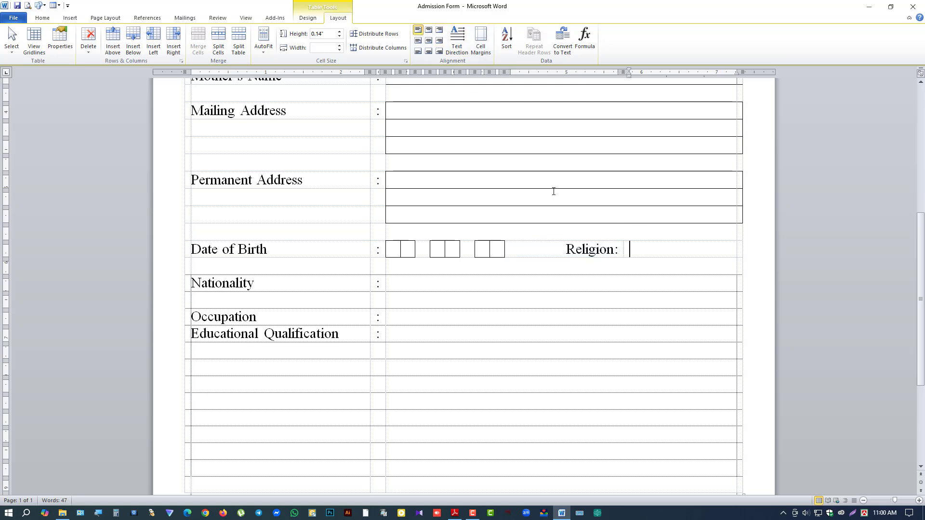
{"action": "left_click", "coordinate": [308, 17]}
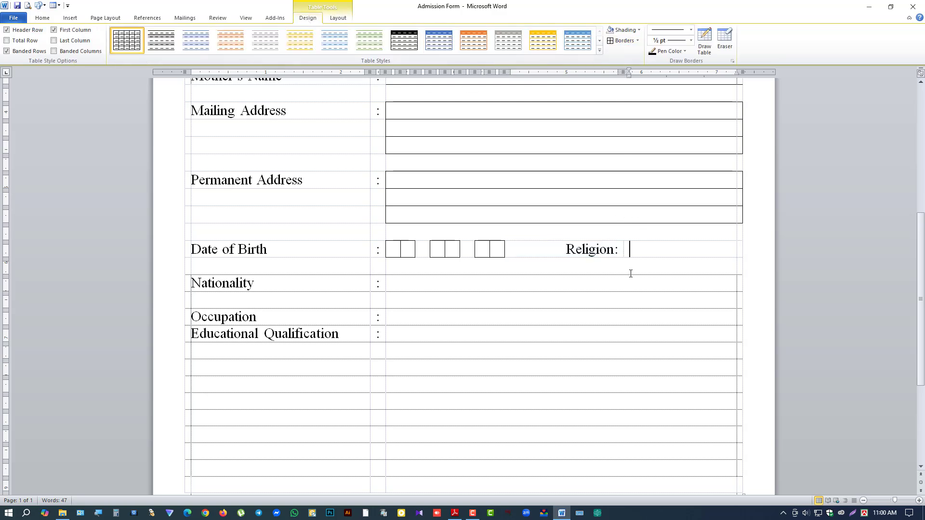
{"action": "left_click", "coordinate": [623, 249]}
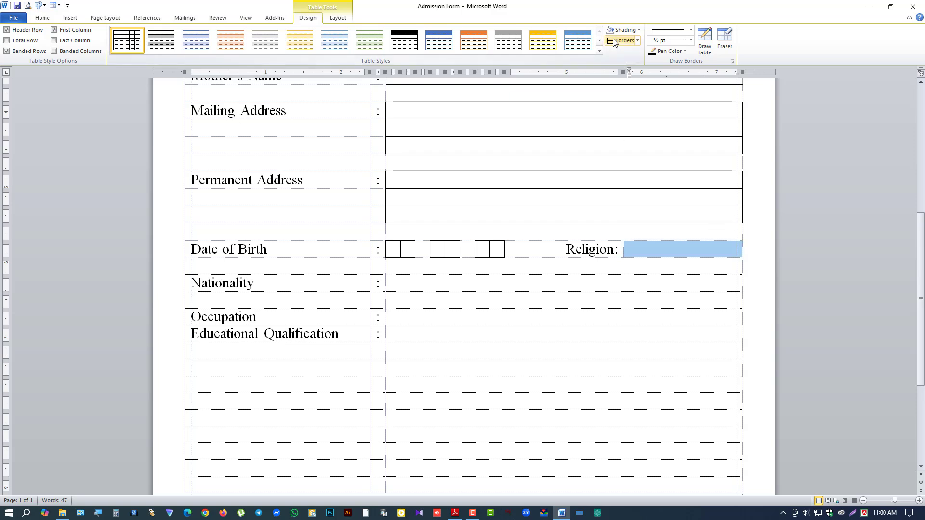
{"action": "left_click", "coordinate": [614, 41]}
{"action": "left_click", "coordinate": [454, 282]}
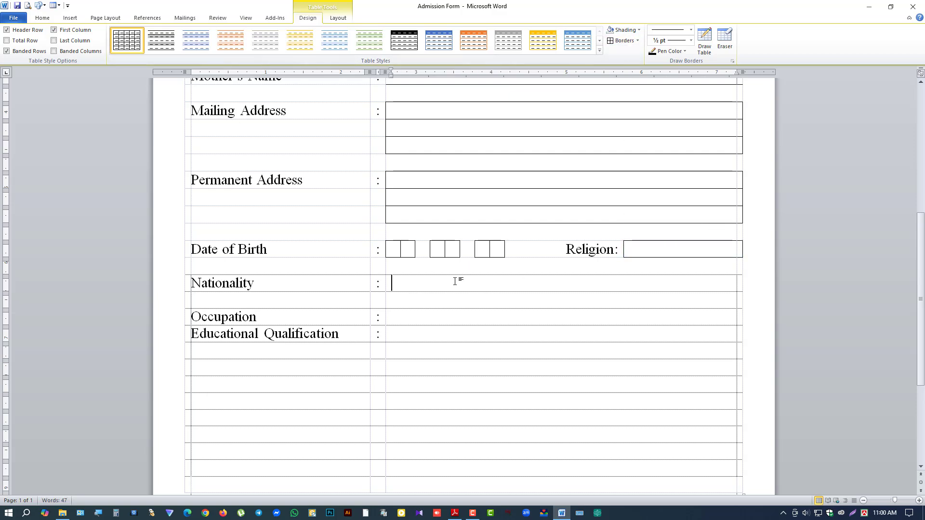
{"action": "left_click", "coordinate": [386, 288]}
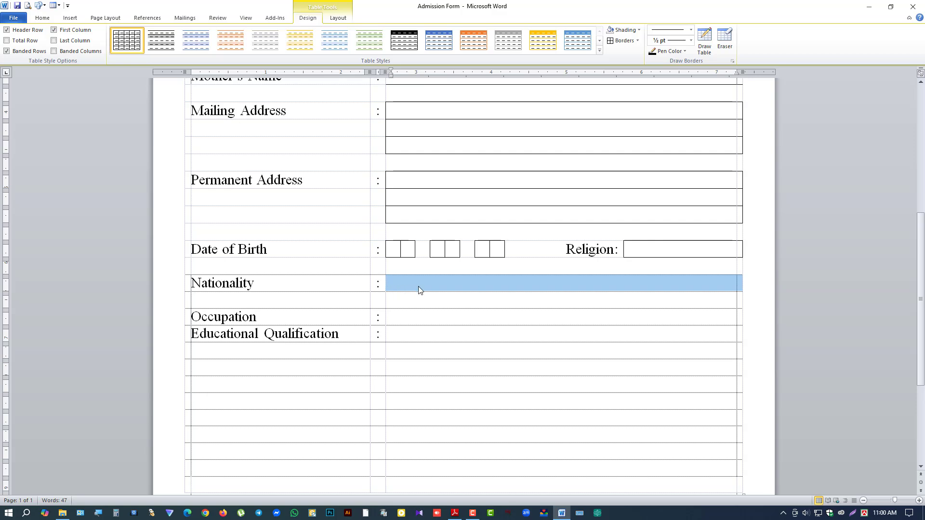
Step: Split the Nationality answer cell into 3 columns and give the first a bottom border
{"action": "left_click", "coordinate": [337, 18]}
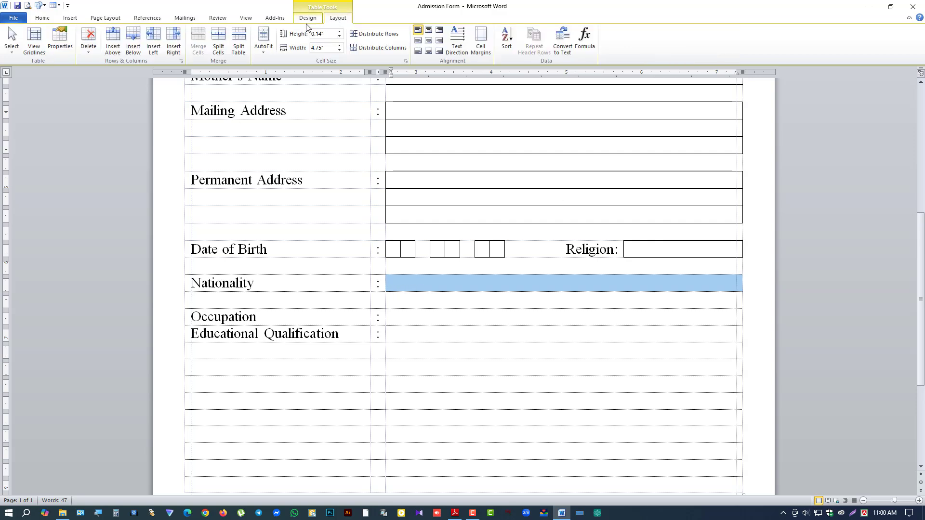
{"action": "left_click", "coordinate": [214, 43]}
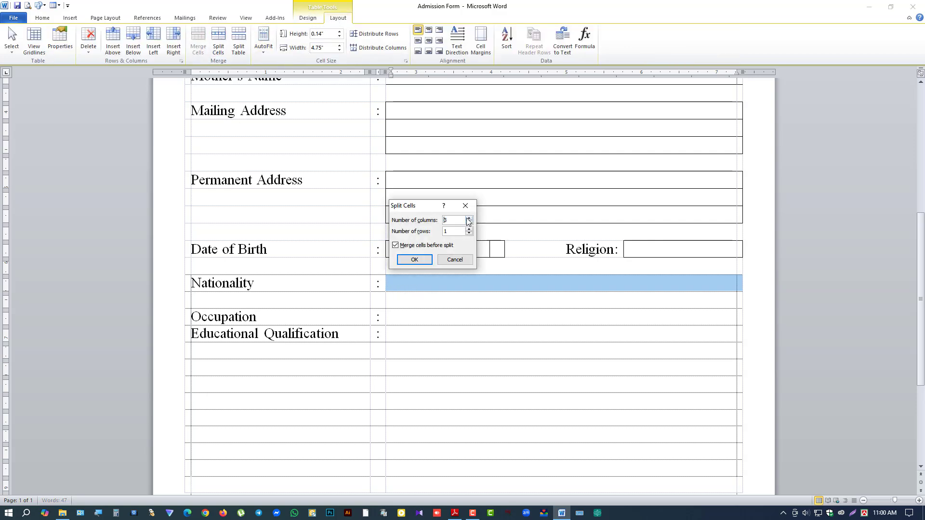
{"action": "left_click", "coordinate": [414, 260]}
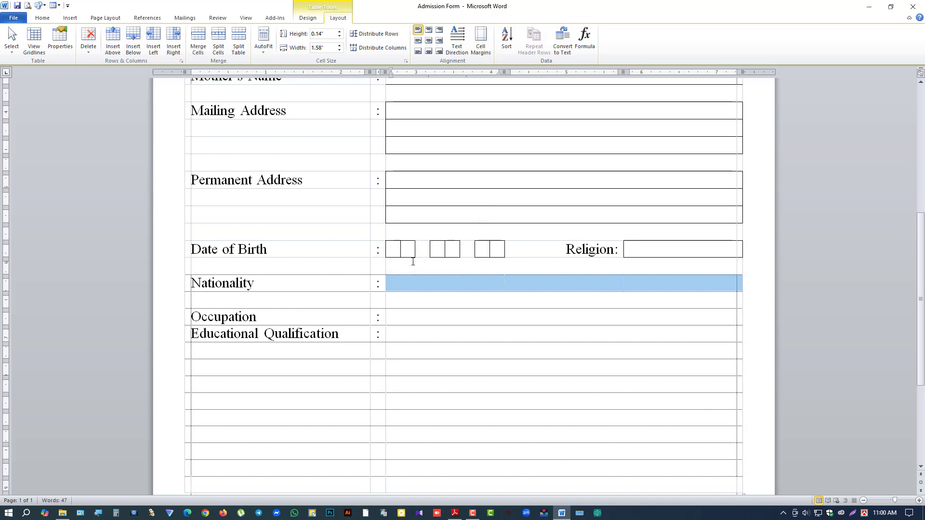
{"action": "left_click", "coordinate": [428, 286]}
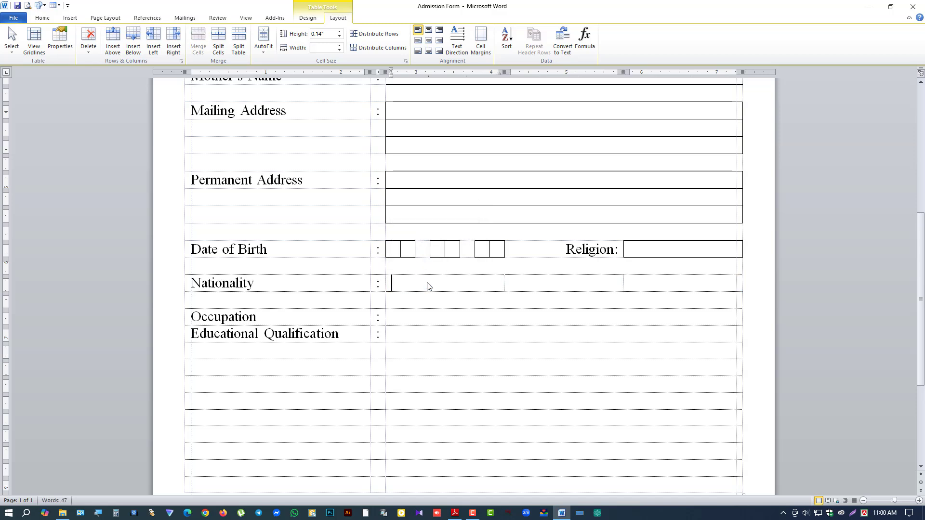
{"action": "left_click", "coordinate": [307, 18]}
{"action": "left_click", "coordinate": [637, 40]}
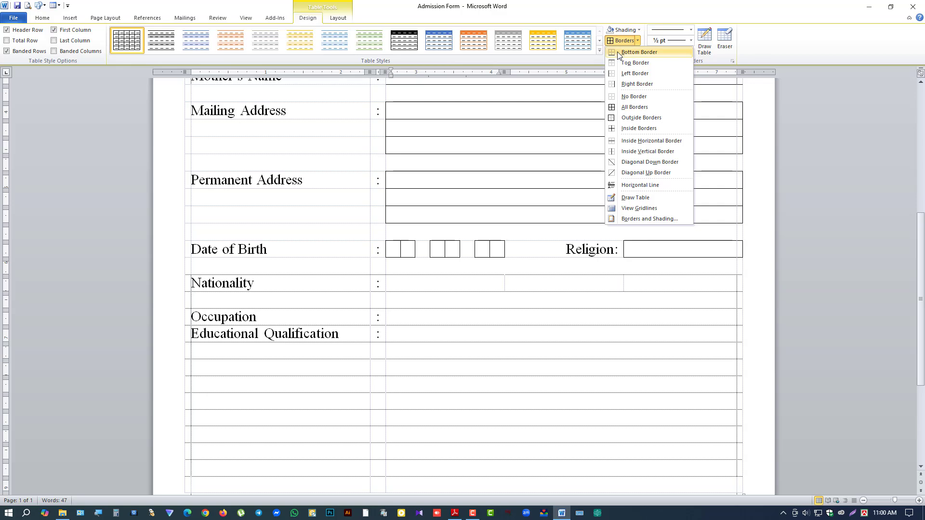
{"action": "left_click", "coordinate": [637, 67]}
Step: Type a right-aligned 'Gender:' label in the second cell and box the third cell
{"action": "left_click", "coordinate": [538, 288]}
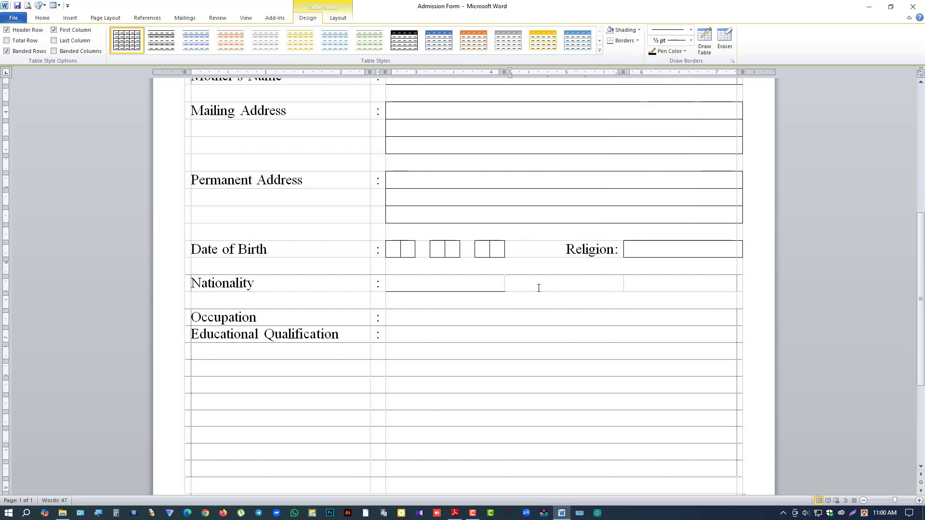
{"action": "type", "text": "Gender:"}
{"action": "key", "text": "ctrl+r"}
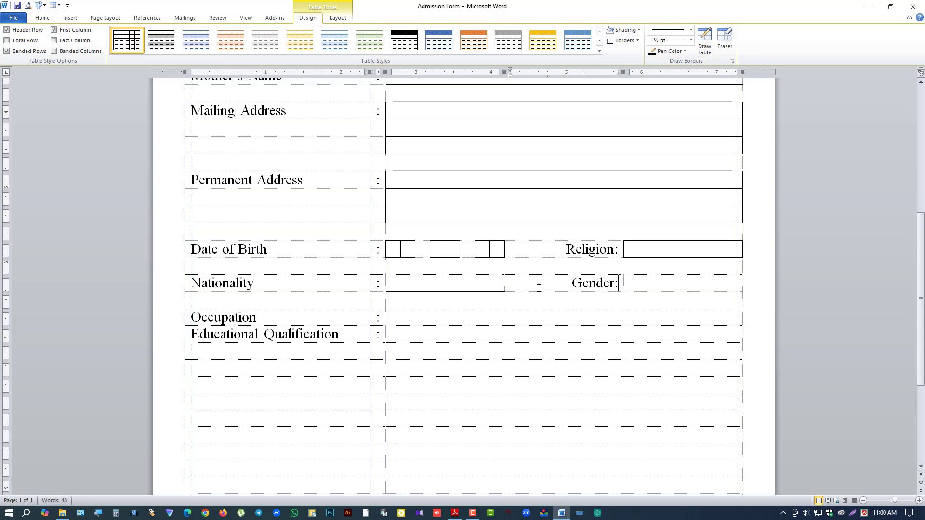
{"action": "left_click", "coordinate": [654, 285]}
{"action": "left_click", "coordinate": [637, 42]}
{"action": "left_click", "coordinate": [631, 110]}
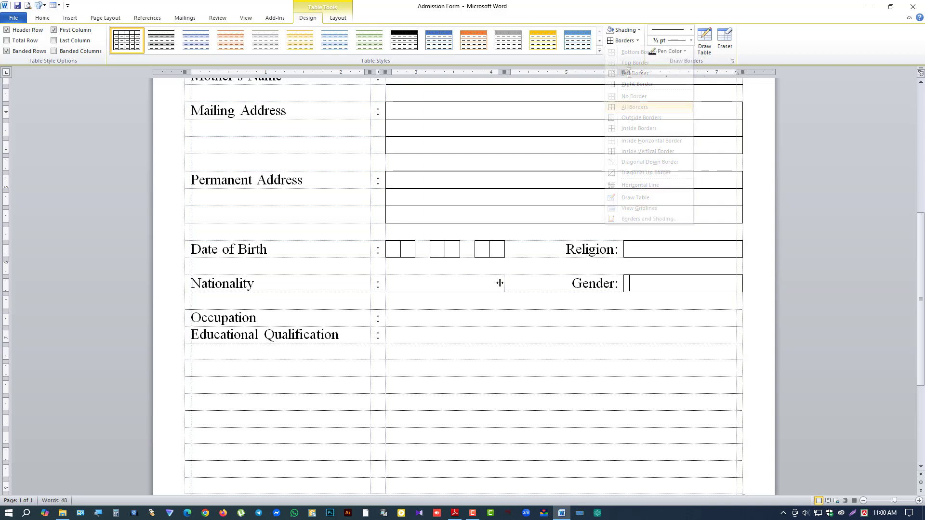
{"action": "left_click", "coordinate": [388, 317]}
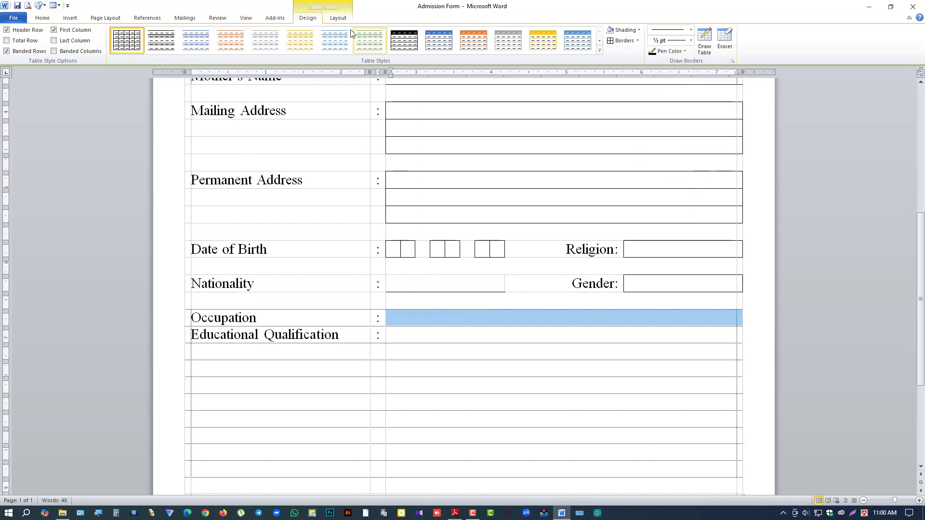
Step: Split the Occupation answer cell into 3 columns and underline the first one
{"action": "left_click", "coordinate": [338, 18]}
{"action": "left_click", "coordinate": [218, 41]}
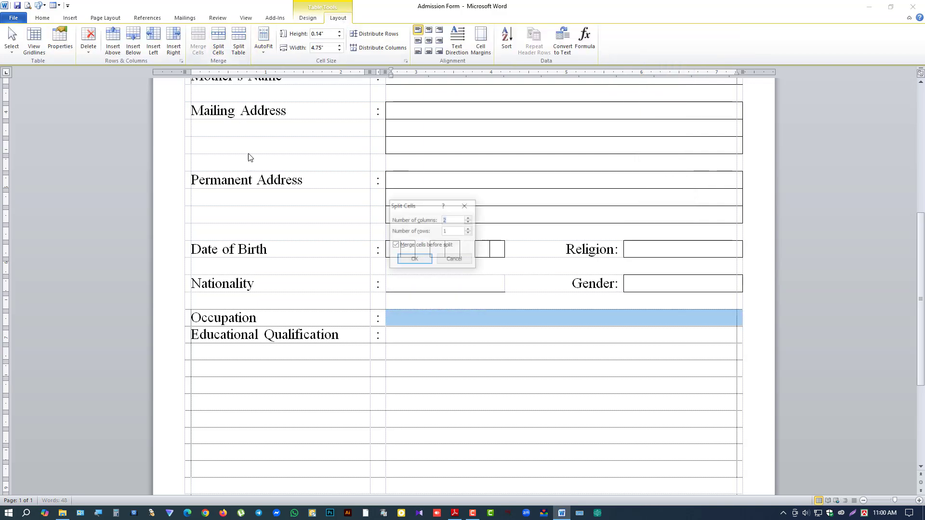
{"action": "left_click", "coordinate": [469, 218]}
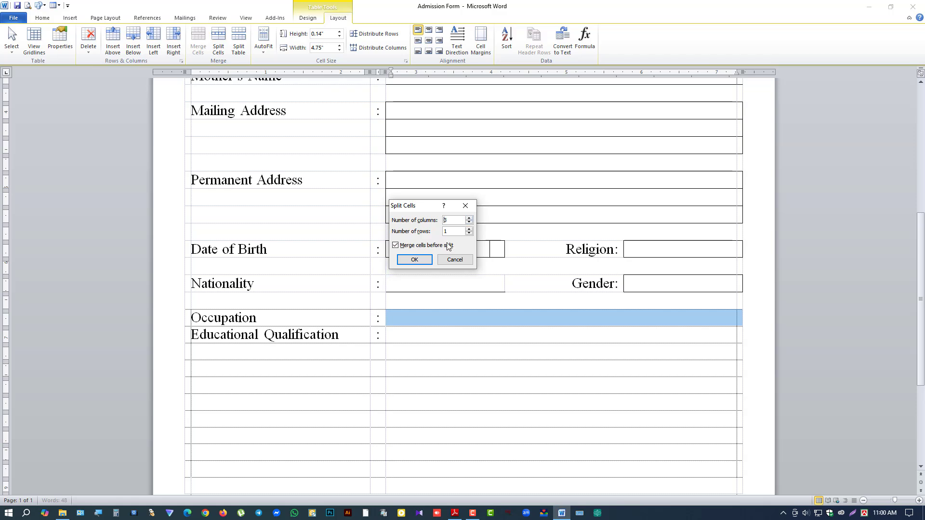
{"action": "left_click", "coordinate": [415, 260]}
{"action": "left_click", "coordinate": [402, 317]}
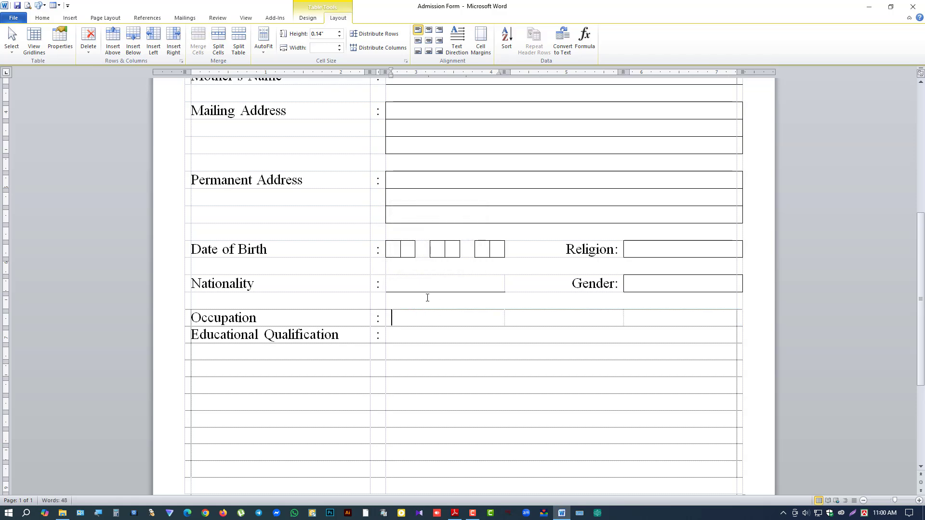
{"action": "left_click", "coordinate": [307, 18]}
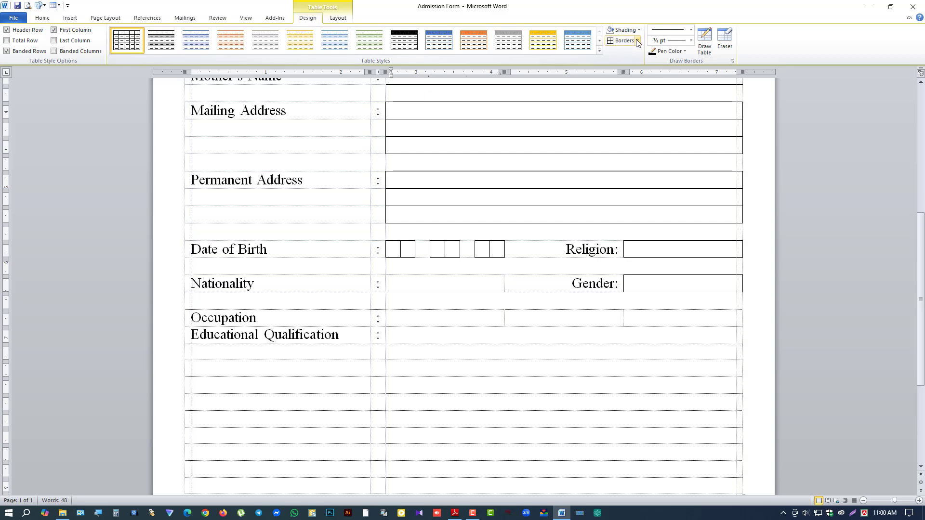
{"action": "left_click", "coordinate": [637, 42]}
{"action": "left_click", "coordinate": [641, 57]}
Step: Type 'Phone' in the second cell and narrow that cell to fit the label
{"action": "left_click", "coordinate": [546, 321]}
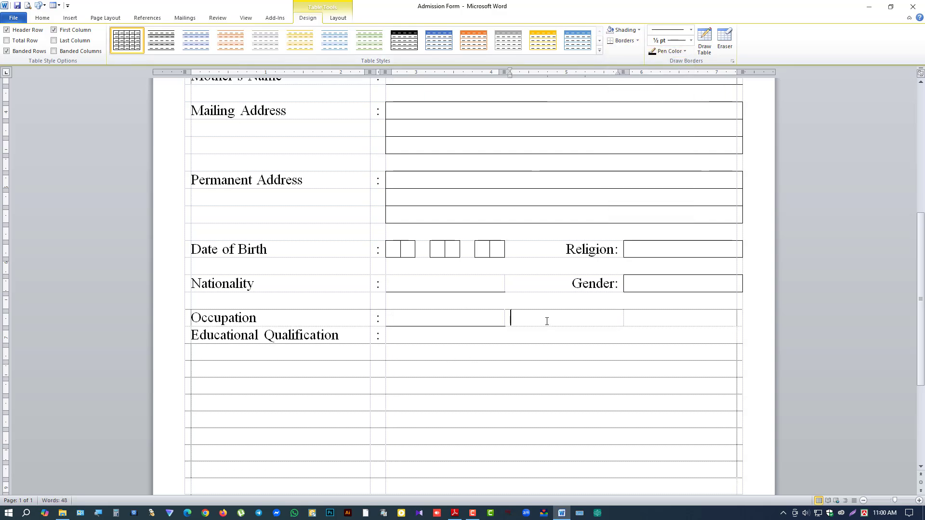
{"action": "type", "text": "Phone:"}
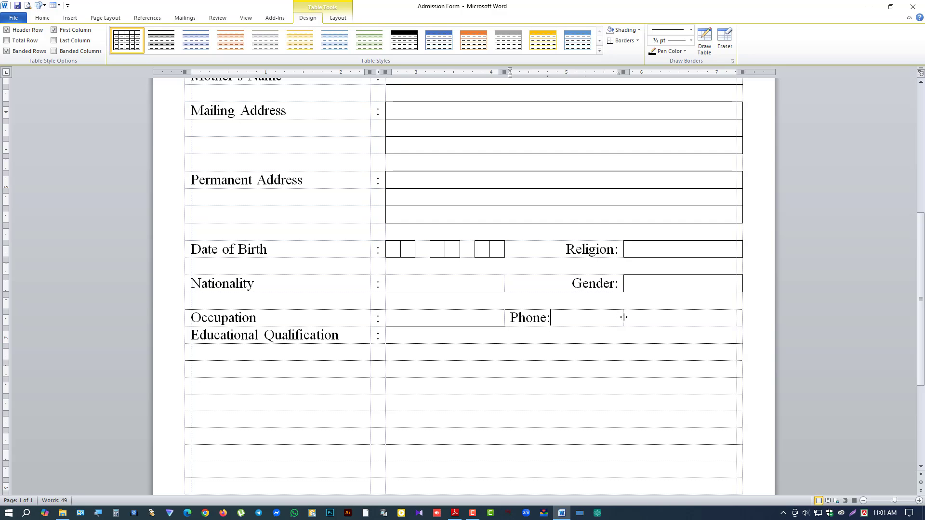
{"action": "left_click_drag", "start_coordinate": [623, 317], "coordinate": [554, 318]}
{"action": "left_click", "coordinate": [568, 318]}
{"action": "left_click", "coordinate": [557, 318]}
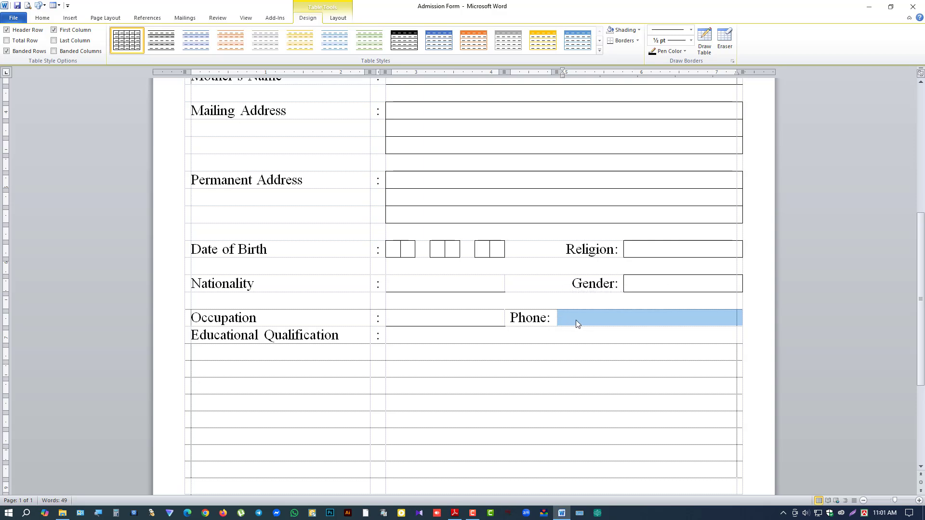
Step: Split the Phone answer cell into 11 columns and give every box All Borders
{"action": "left_click", "coordinate": [338, 18]}
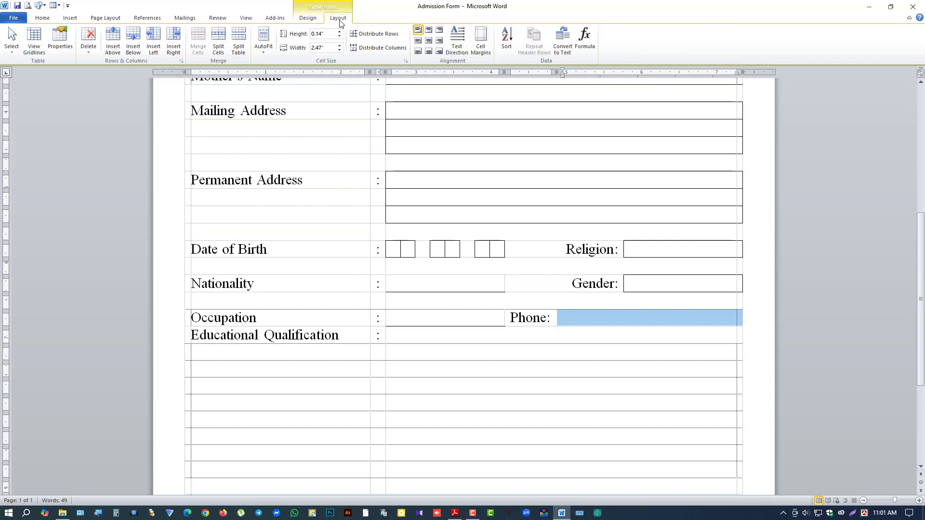
{"action": "right_click", "coordinate": [573, 318]}
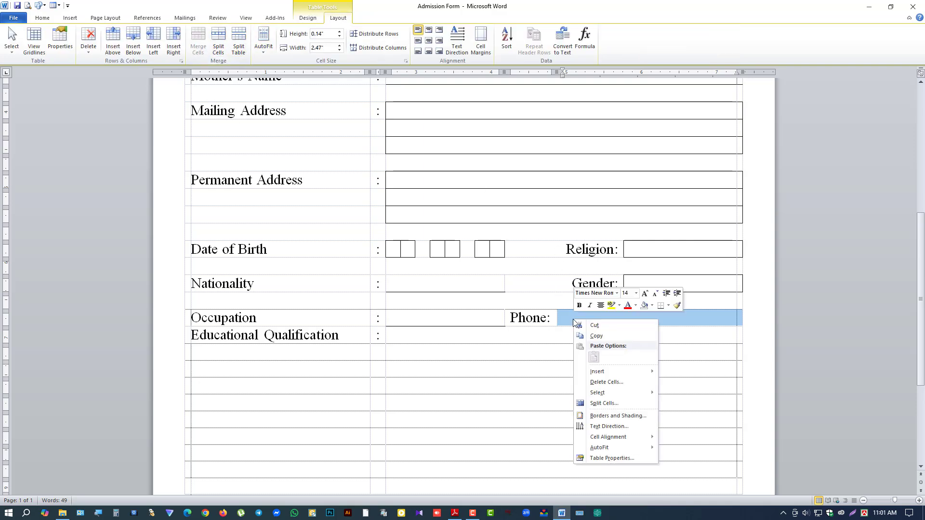
{"action": "left_click", "coordinate": [598, 407]}
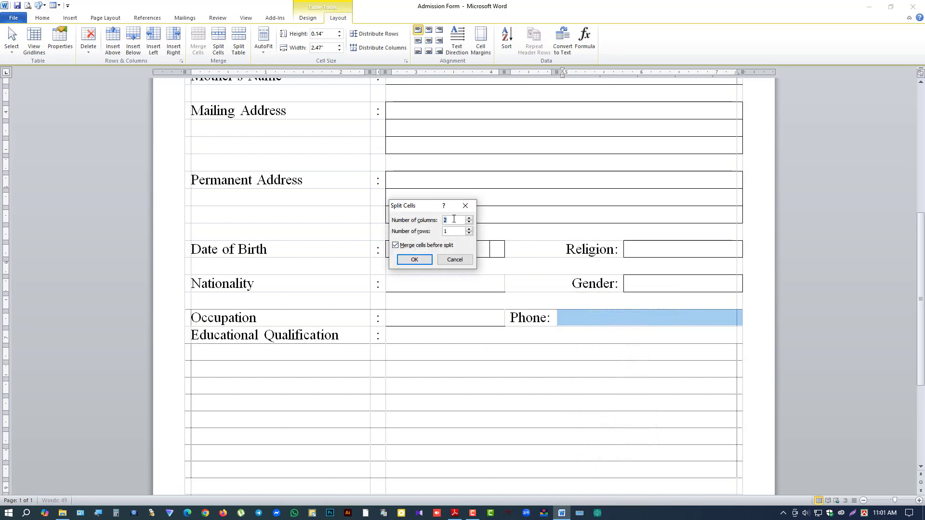
{"action": "type", "text": "11"}
{"action": "left_click", "coordinate": [414, 259]}
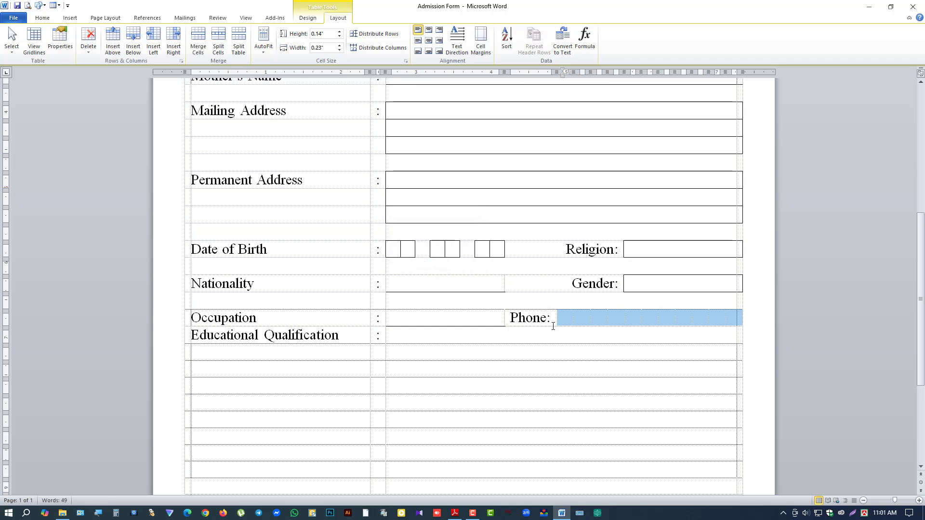
{"action": "left_click", "coordinate": [308, 18]}
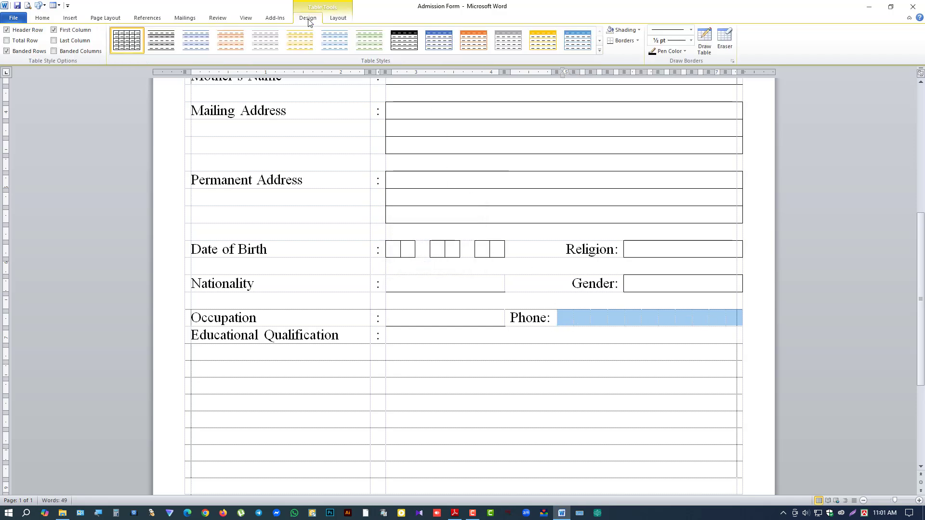
{"action": "left_click", "coordinate": [637, 41]}
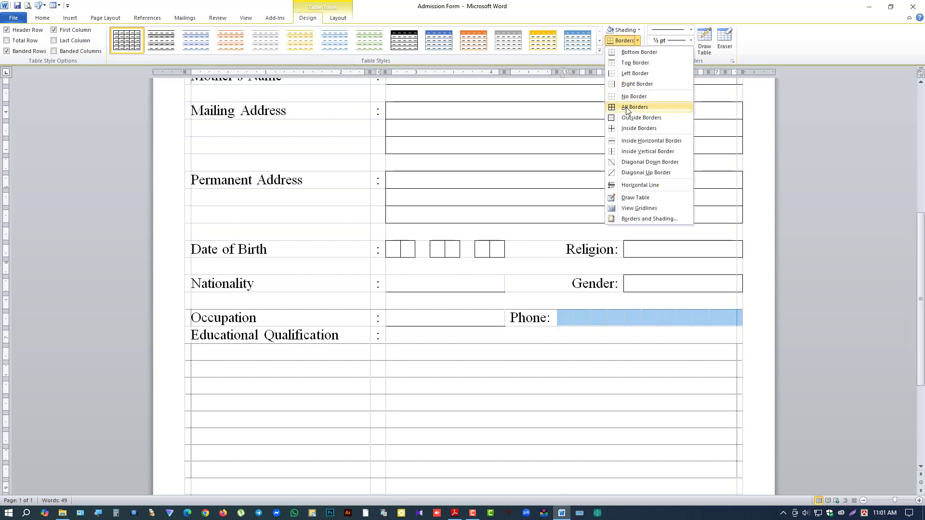
{"action": "left_click", "coordinate": [620, 102]}
{"action": "left_click", "coordinate": [405, 337]}
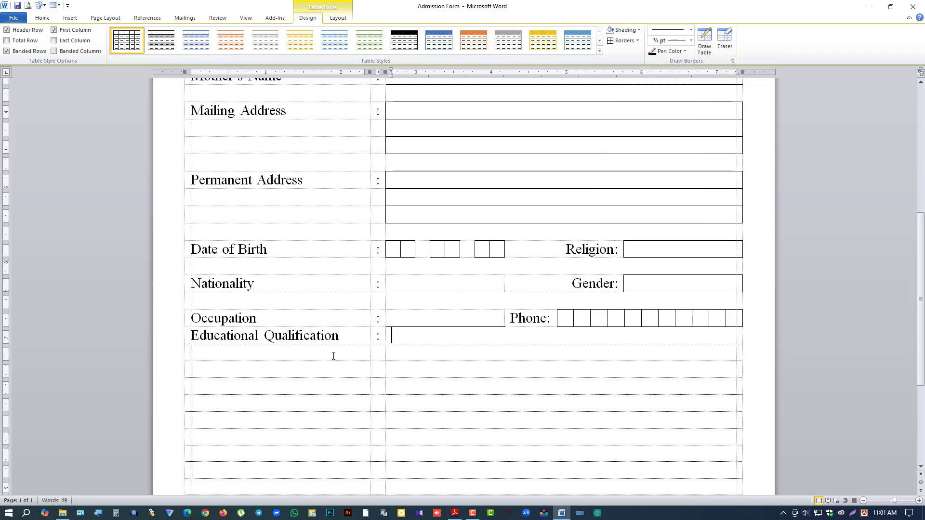
Step: Split the four empty rows under Educational Qualification into 4 columns
{"action": "left_click_drag", "start_coordinate": [333, 355], "coordinate": [363, 396]}
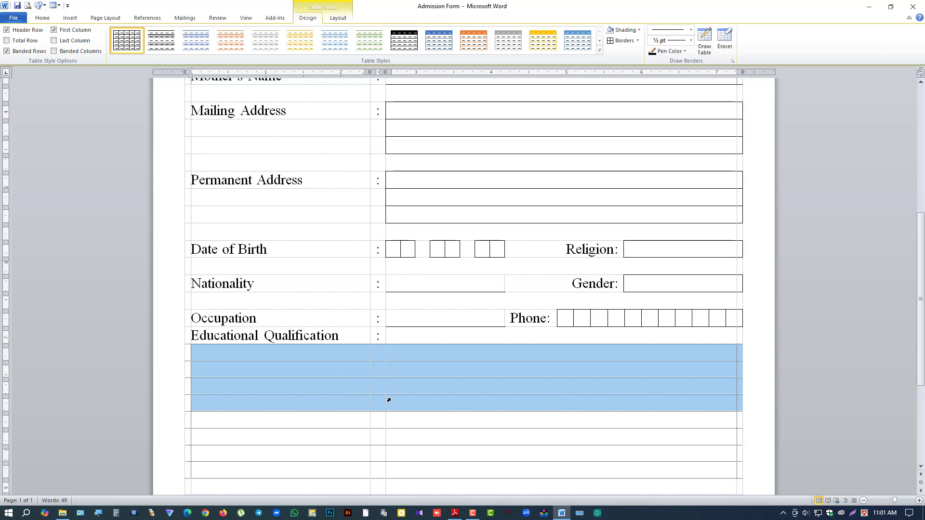
{"action": "left_click", "coordinate": [337, 18]}
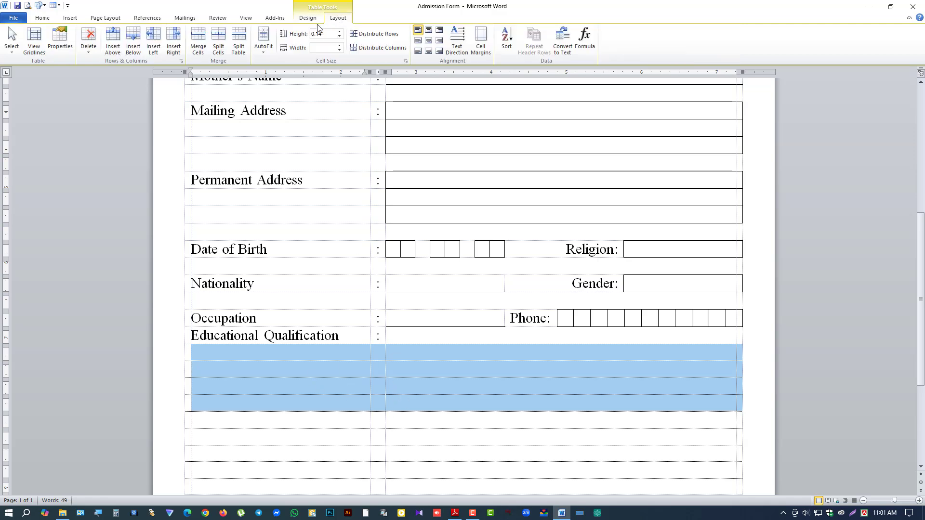
{"action": "right_click", "coordinate": [435, 369]}
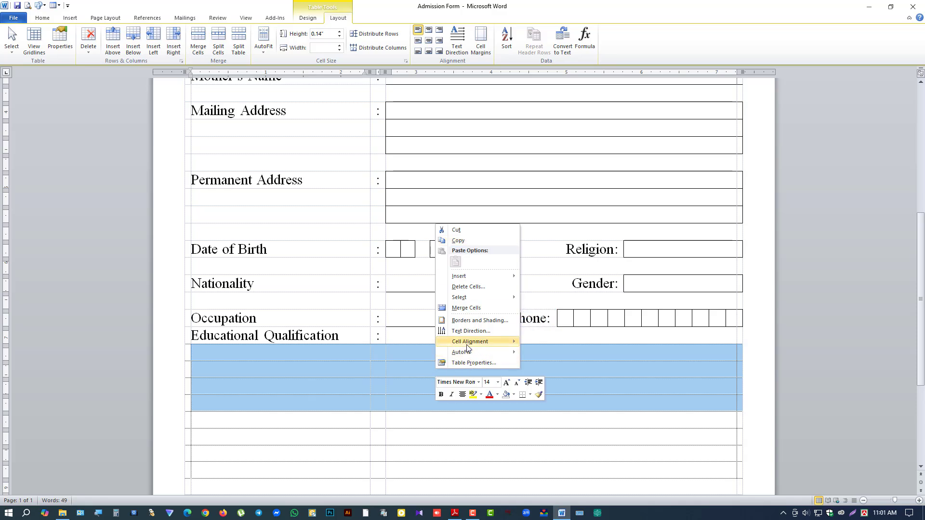
{"action": "left_click", "coordinate": [414, 2]}
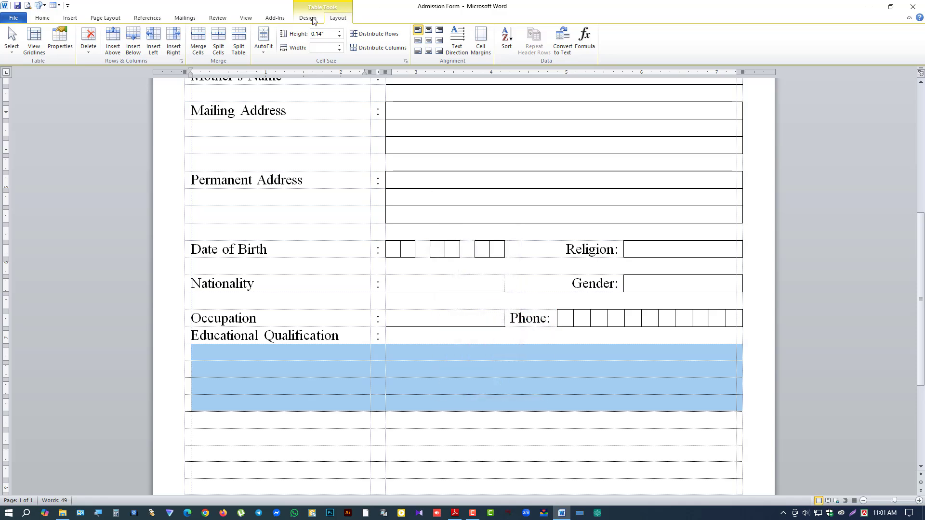
{"action": "left_click", "coordinate": [223, 41]}
{"action": "left_click_drag", "start_coordinate": [416, 201], "coordinate": [431, 232]}
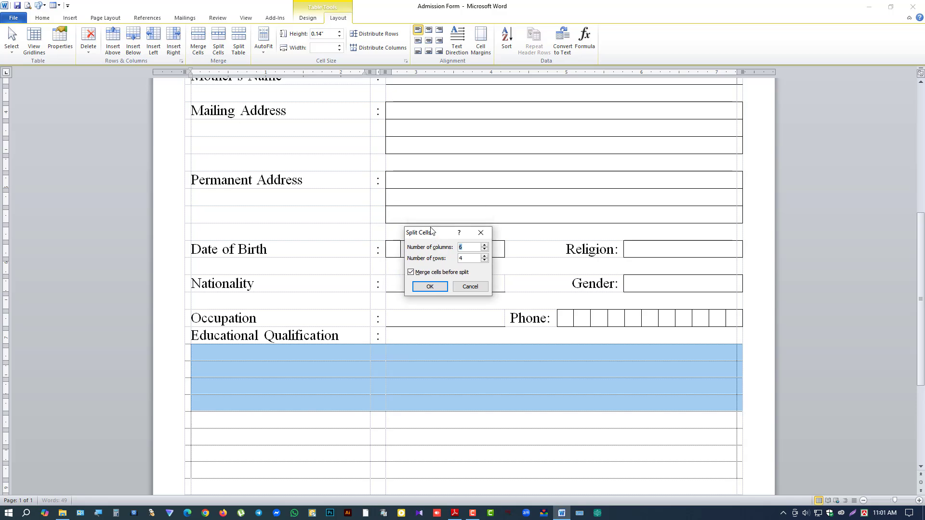
{"action": "left_click", "coordinate": [484, 249]}
{"action": "left_click", "coordinate": [430, 287]}
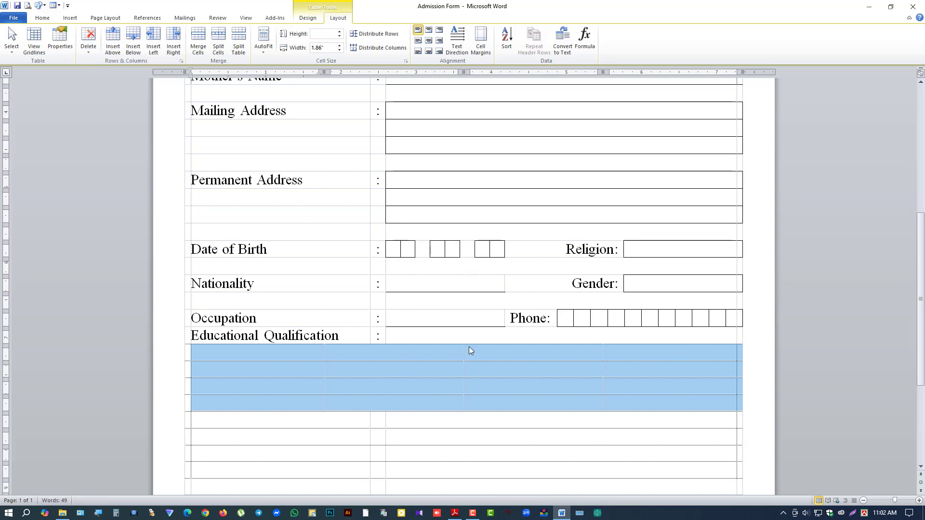
Step: Apply All Borders to the new 4-column grid
{"action": "left_click", "coordinate": [307, 18]}
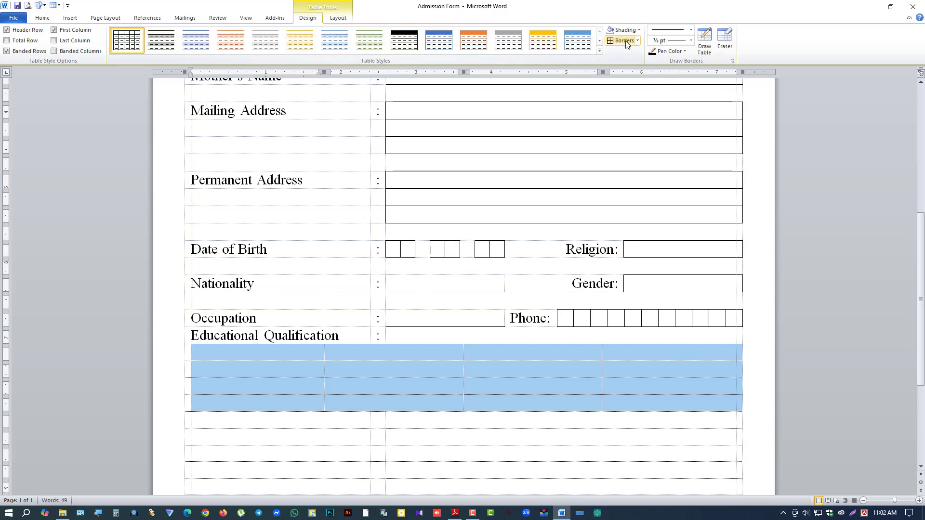
{"action": "left_click", "coordinate": [626, 42]}
{"action": "left_click", "coordinate": [444, 357]}
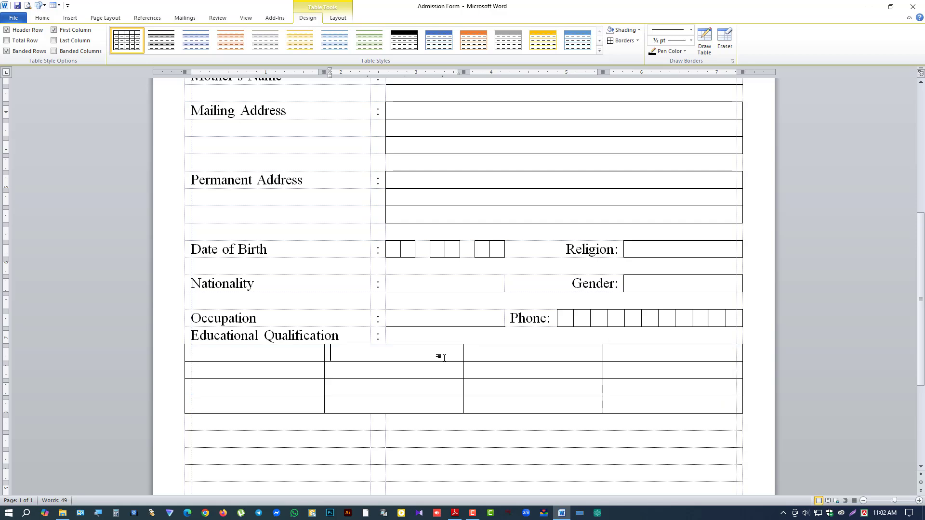
Step: Shade the grid's first (header) row light grey
{"action": "left_click_drag", "start_coordinate": [301, 353], "coordinate": [611, 355]}
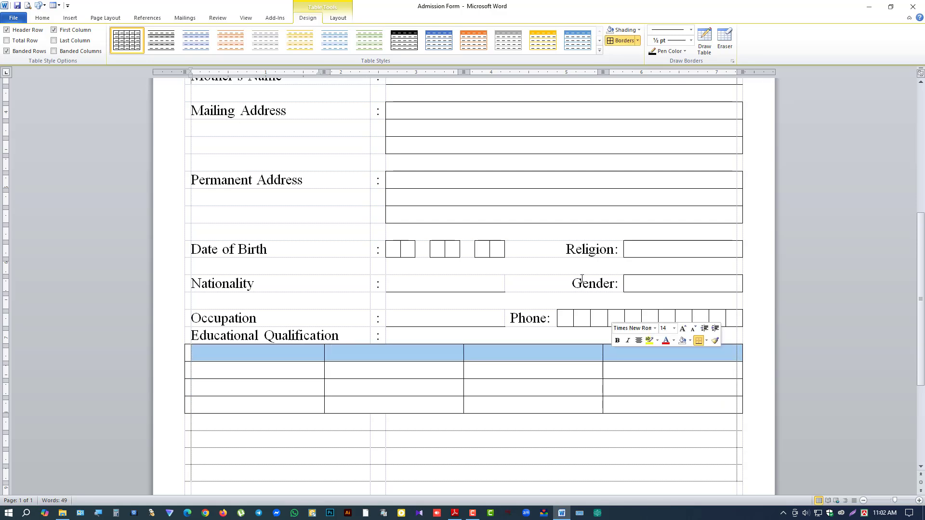
{"action": "left_click", "coordinate": [638, 30]}
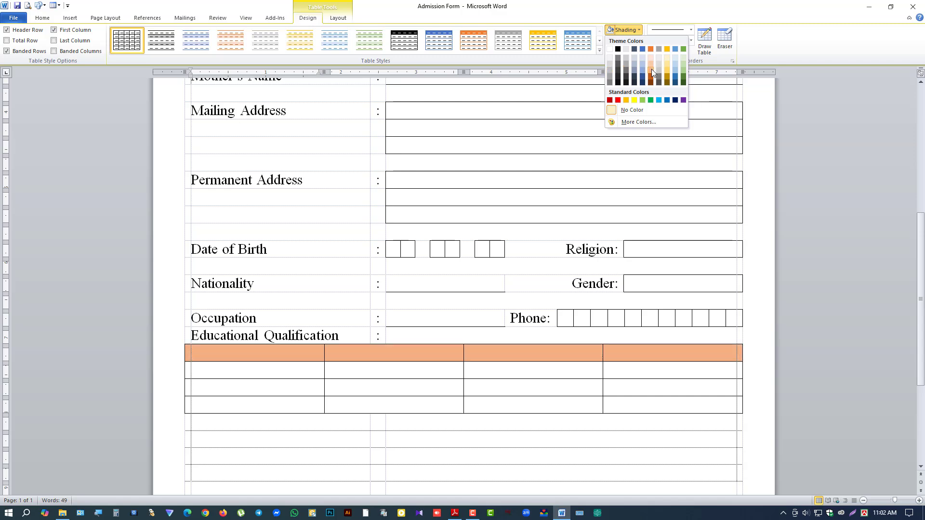
{"action": "left_click", "coordinate": [608, 64]}
{"action": "left_click", "coordinate": [42, 18]}
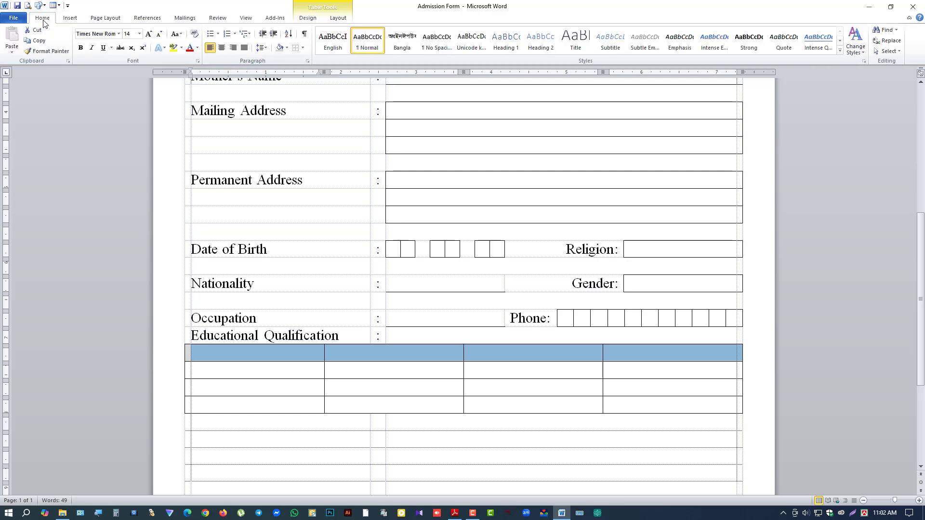
{"action": "left_click", "coordinate": [287, 48]}
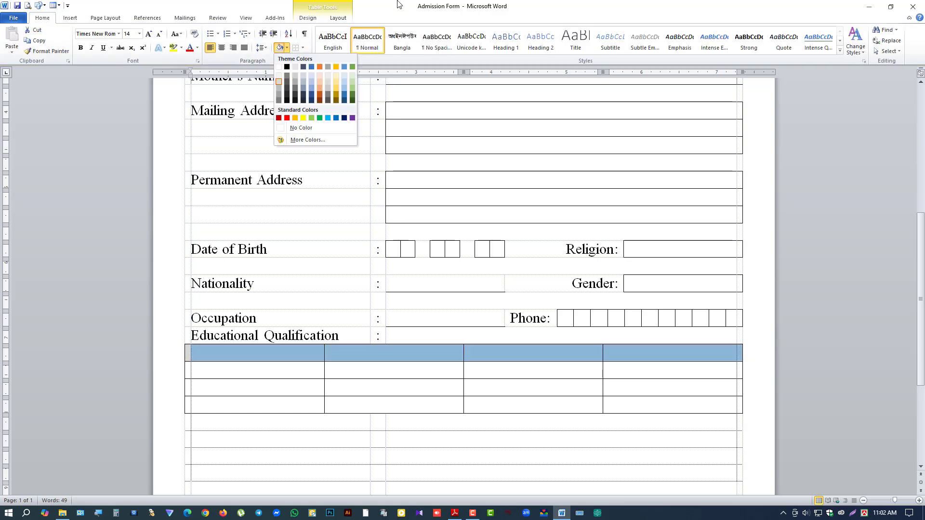
{"action": "left_click", "coordinate": [407, 377]}
{"action": "left_click", "coordinate": [390, 376]}
Step: Type 'Course Name:' in the row below the grid and narrow its column to fit
{"action": "scroll", "coordinate": [387, 383], "scroll_direction": "down", "scroll_amount": 3}
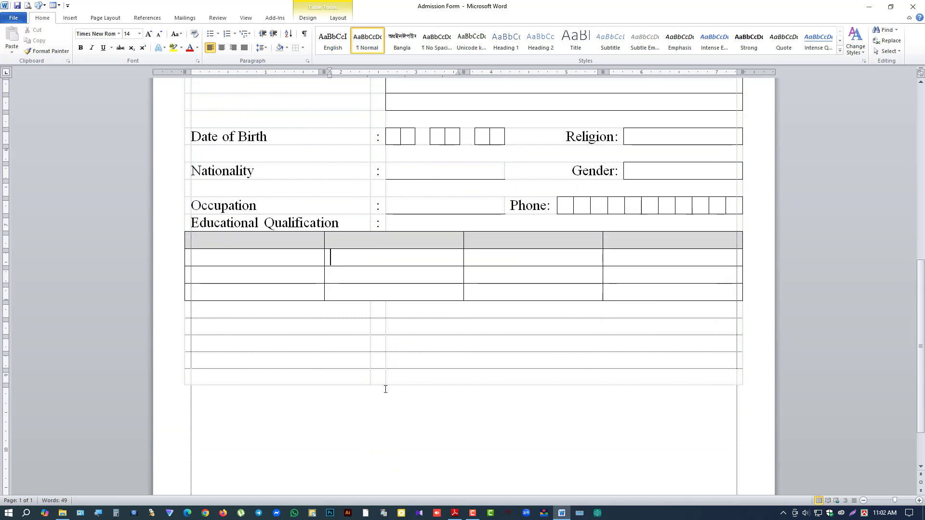
{"action": "left_click_drag", "start_coordinate": [299, 309], "coordinate": [384, 308]}
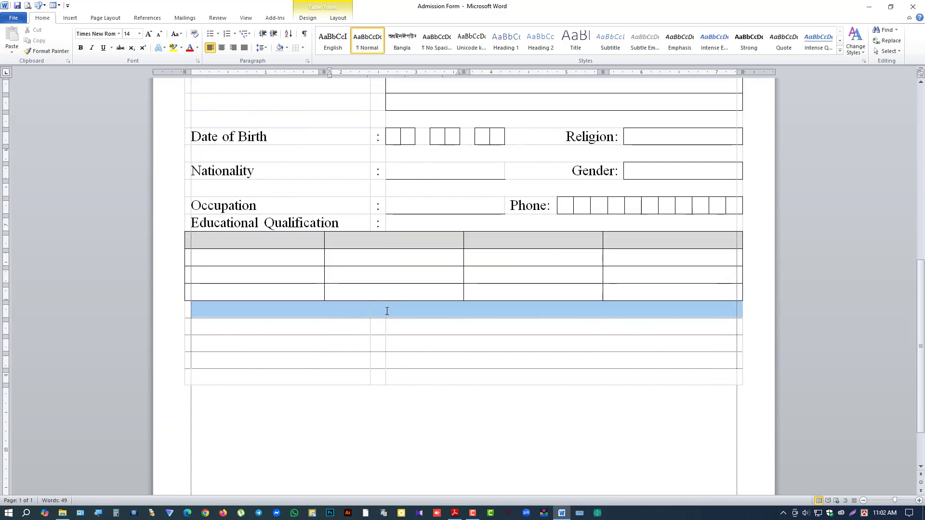
{"action": "left_click", "coordinate": [291, 328]}
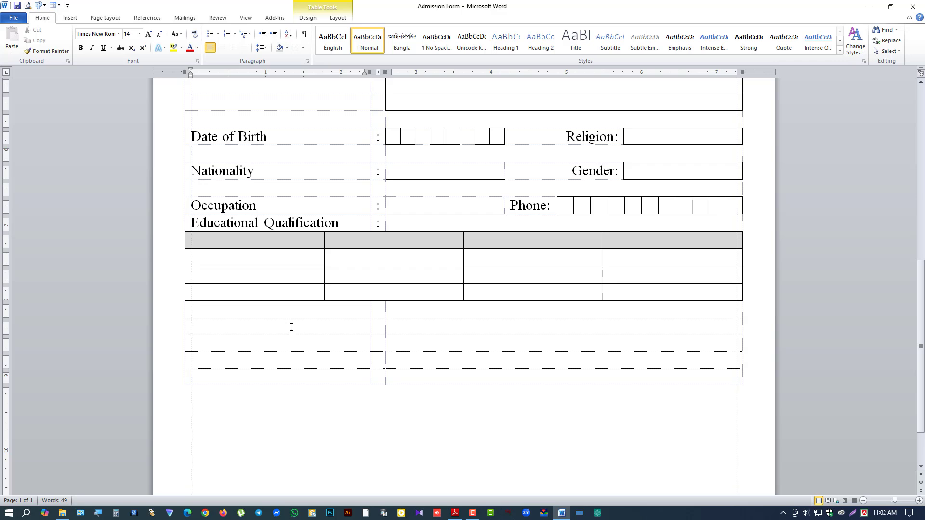
{"action": "type", "text": "Course Name:"}
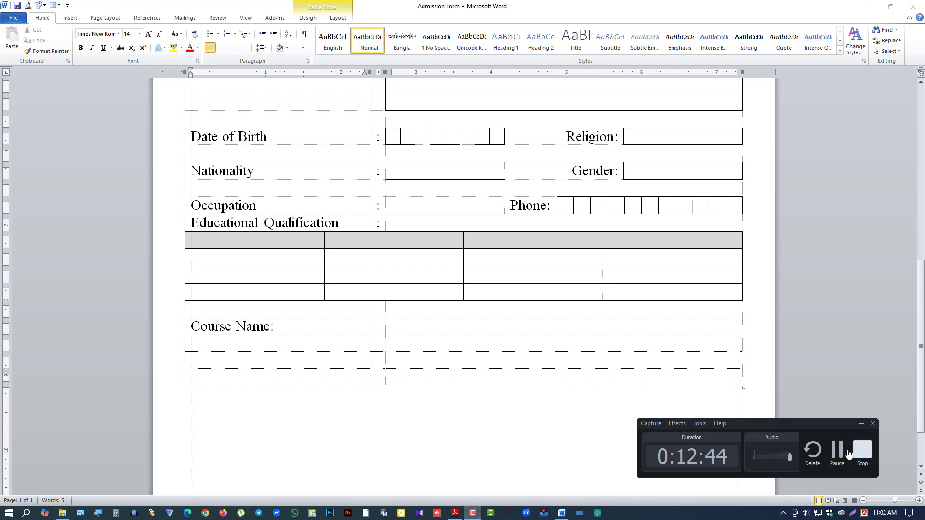
{"action": "left_click", "coordinate": [861, 423]}
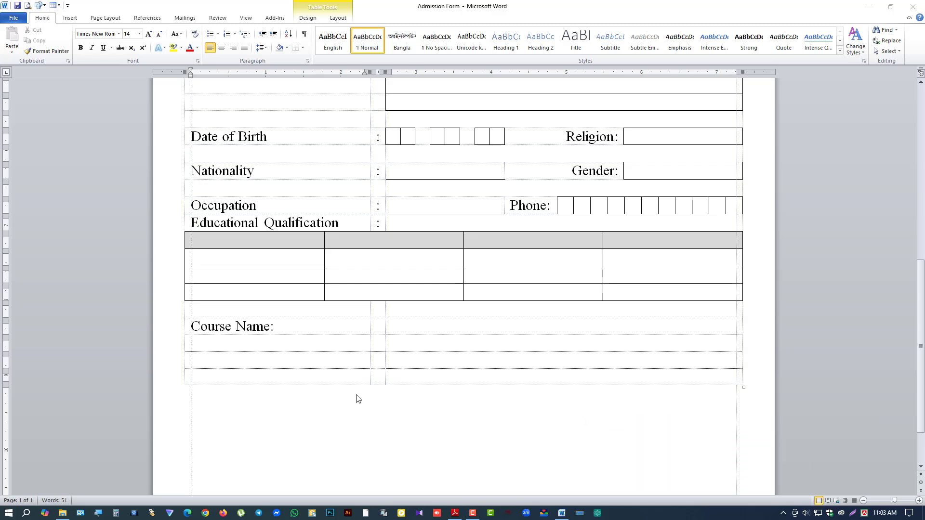
{"action": "left_click", "coordinate": [371, 326]}
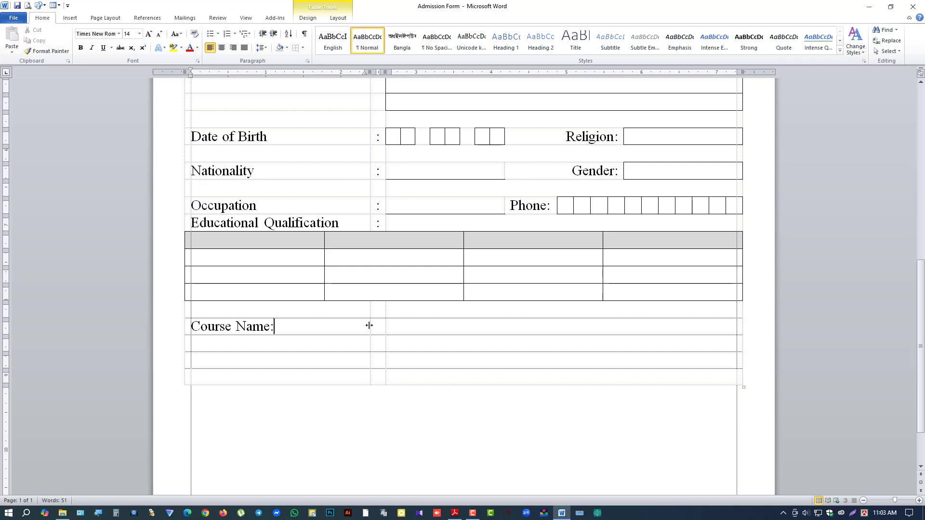
{"action": "left_click_drag", "start_coordinate": [369, 325], "coordinate": [284, 325]}
{"action": "left_click", "coordinate": [473, 513]}
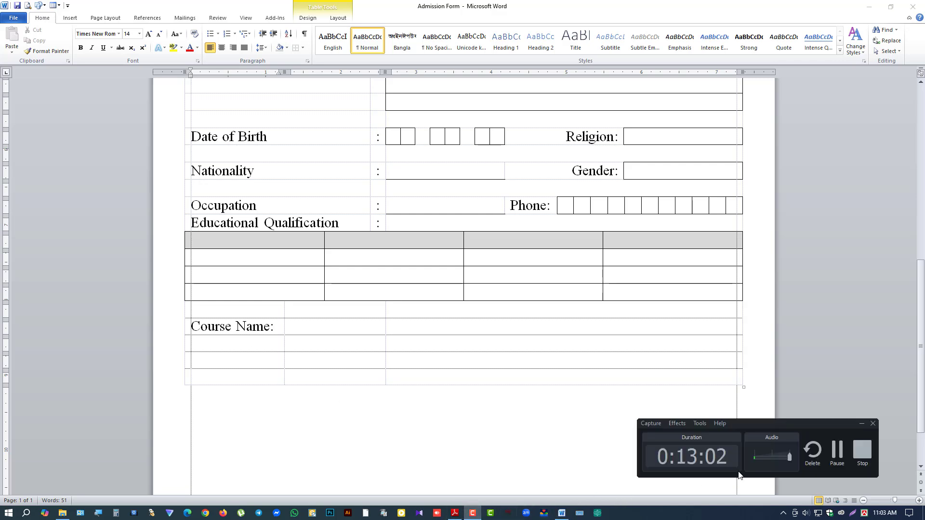
{"action": "left_click", "coordinate": [836, 451]}
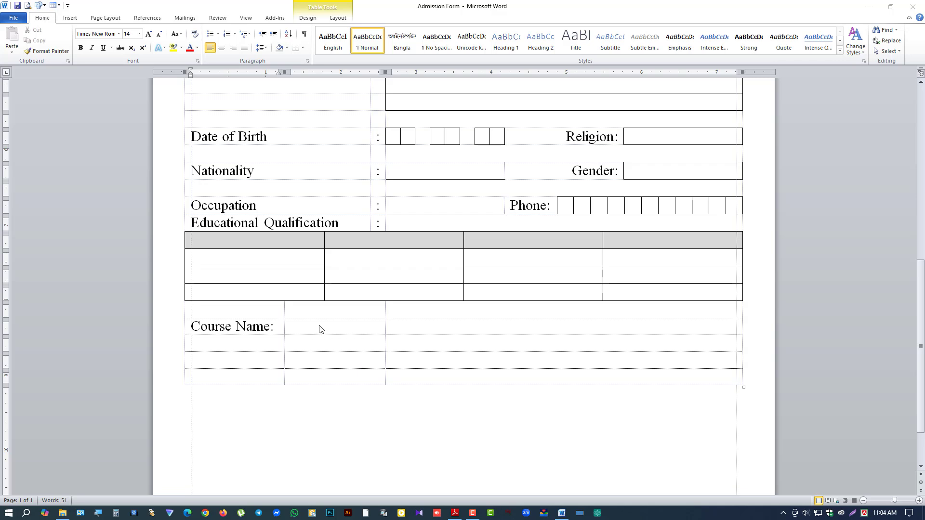
Step: Add bottom borders under the cells beside Course Name: and under the row below
{"action": "left_click_drag", "start_coordinate": [356, 327], "coordinate": [422, 327]}
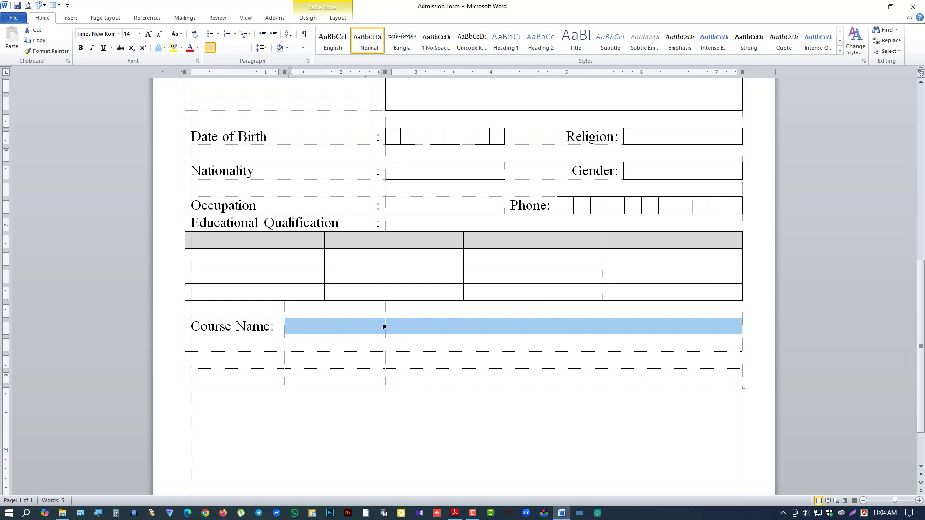
{"action": "left_click", "coordinate": [302, 48]}
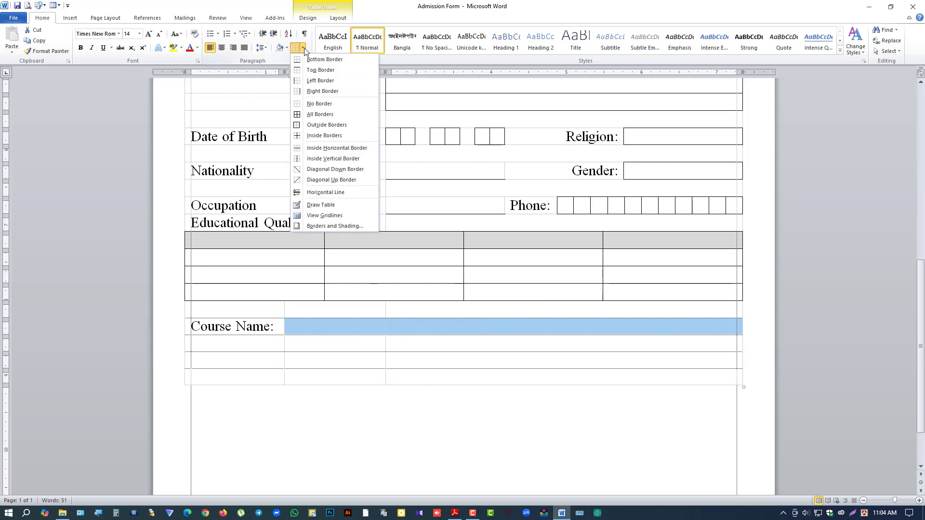
{"action": "left_click", "coordinate": [313, 59]}
{"action": "left_click_drag", "start_coordinate": [276, 343], "coordinate": [395, 340]}
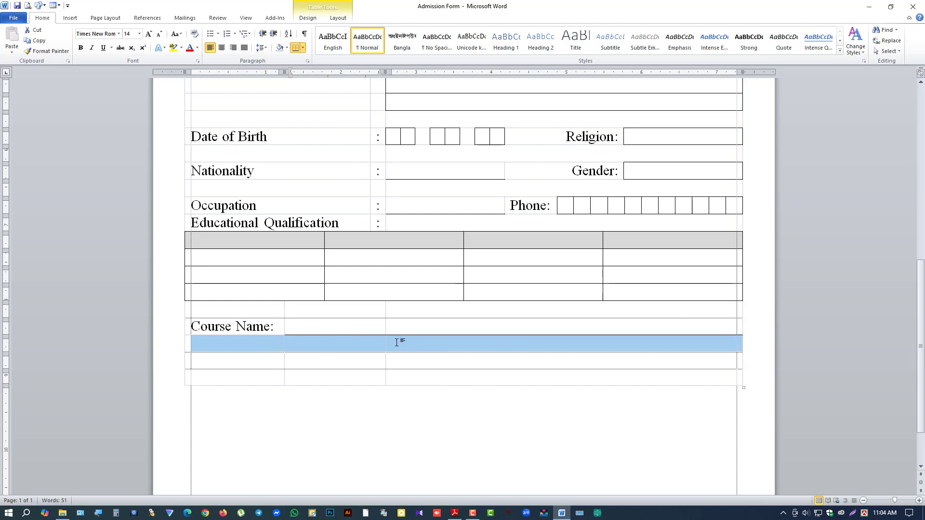
{"action": "left_click", "coordinate": [296, 48]}
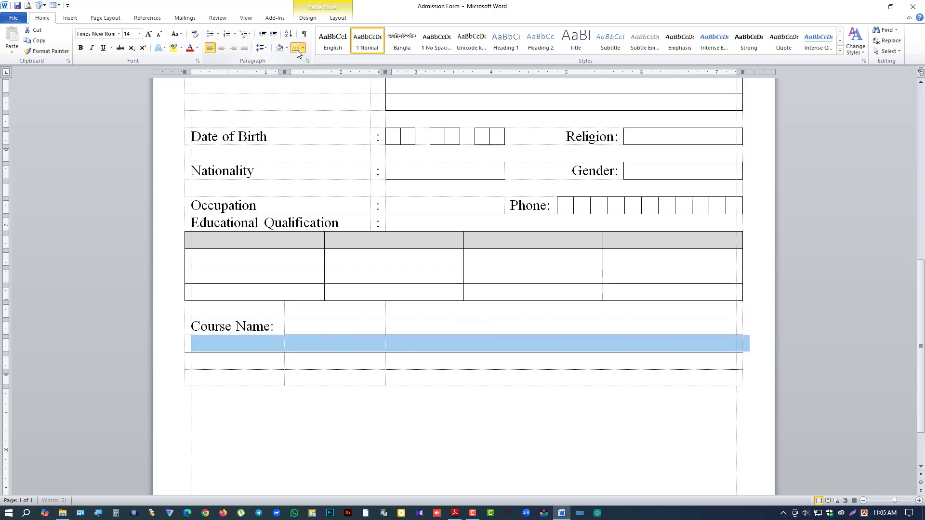
{"action": "left_click", "coordinate": [276, 360]}
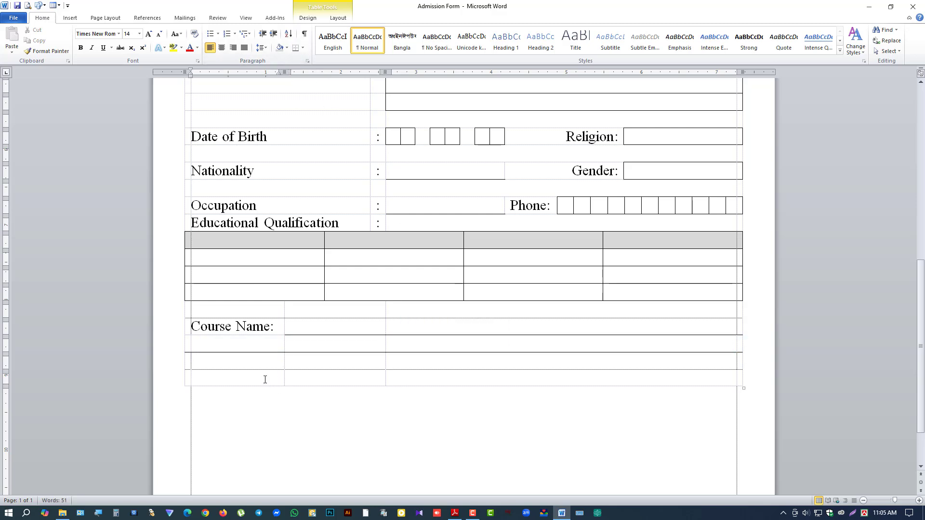
{"action": "left_click_drag", "start_coordinate": [265, 378], "coordinate": [441, 384]}
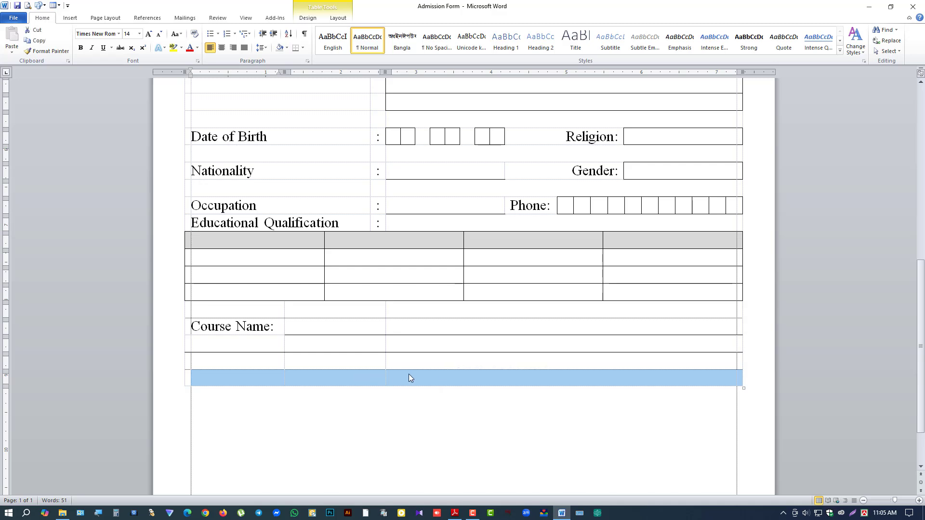
Step: Split the bottom row into four cells and type 'Date of Admission:' in the first
{"action": "left_click", "coordinate": [338, 18]}
{"action": "left_click", "coordinate": [219, 39]}
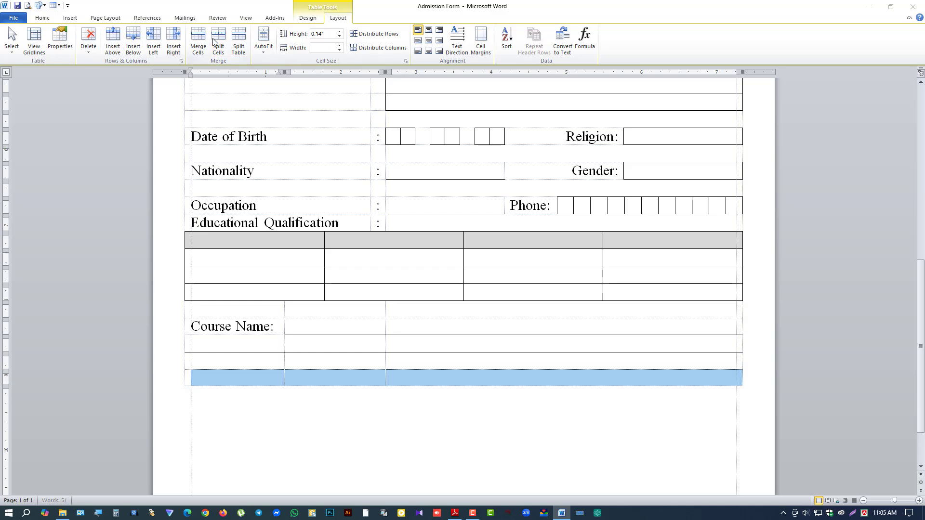
{"action": "left_click", "coordinate": [484, 249]}
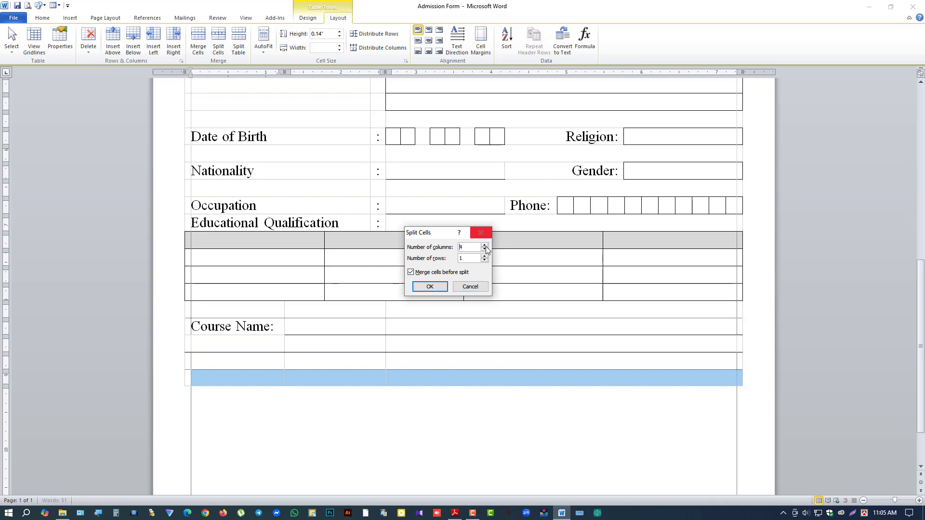
{"action": "left_click", "coordinate": [428, 287]}
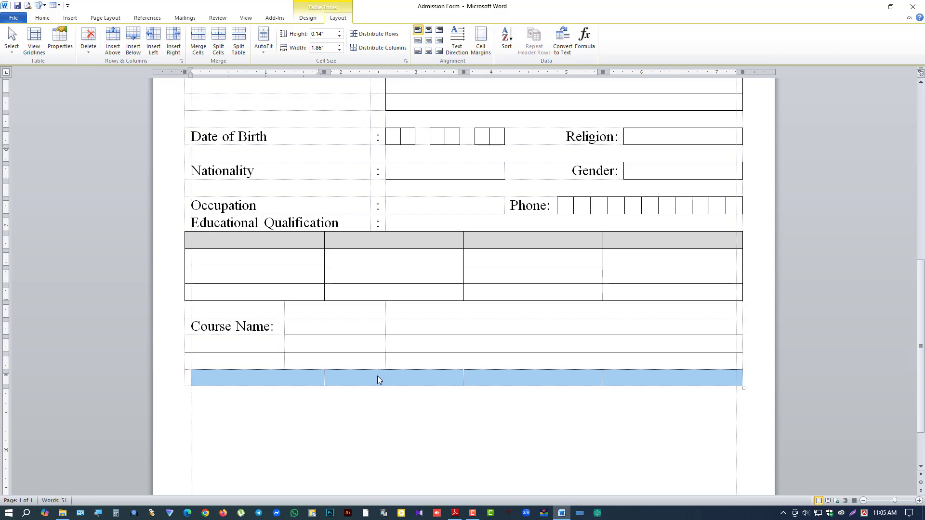
{"action": "left_click", "coordinate": [275, 378]}
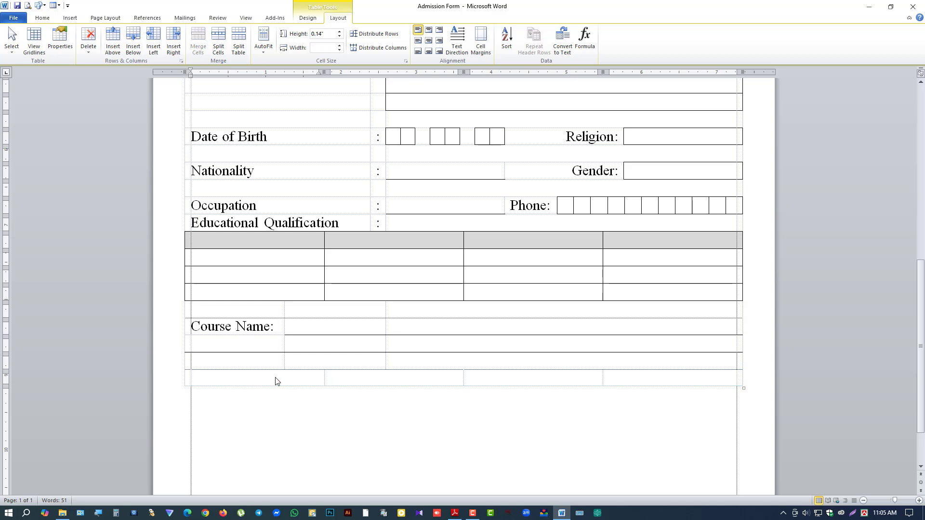
{"action": "type", "text": "Date of Admission"}
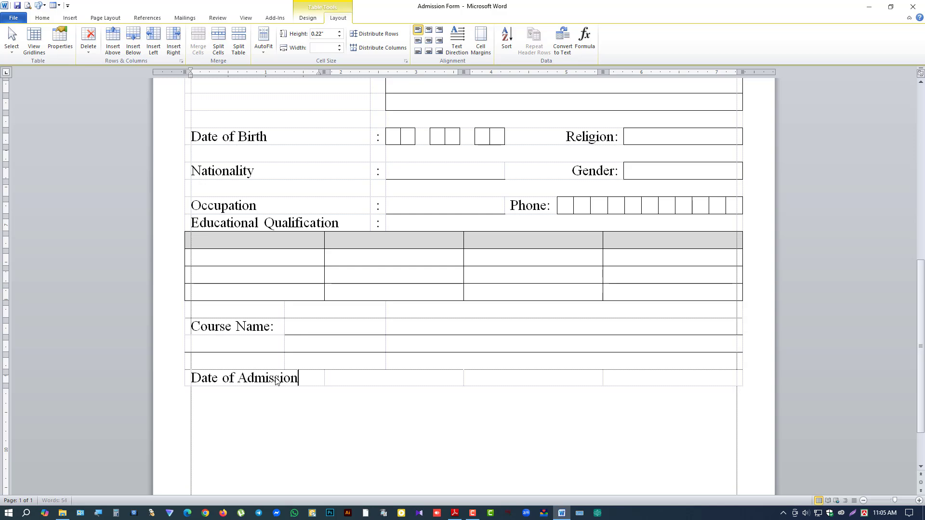
{"action": "type", "text": ":"}
Step: Split the cell beside Date of Admission: into 8 small columns
{"action": "left_click", "coordinate": [203, 360]}
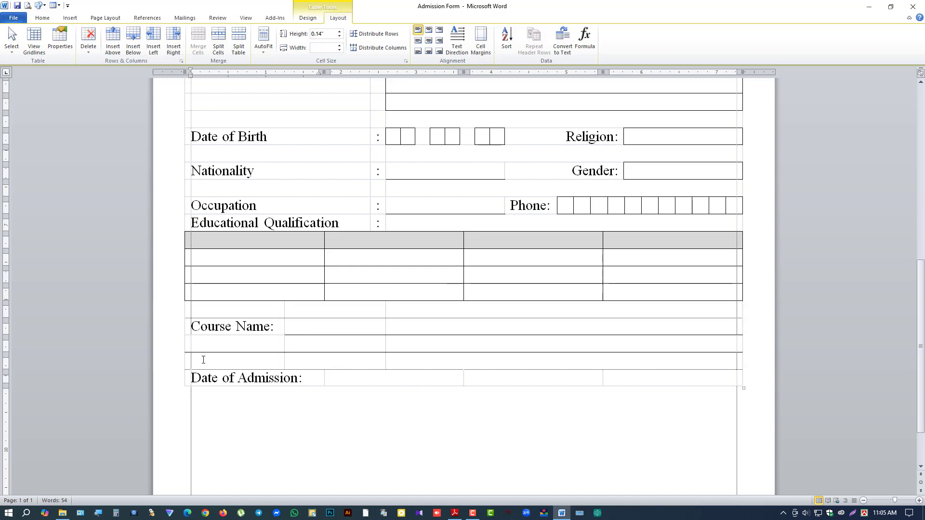
{"action": "left_click", "coordinate": [333, 378]}
{"action": "left_click", "coordinate": [326, 378]}
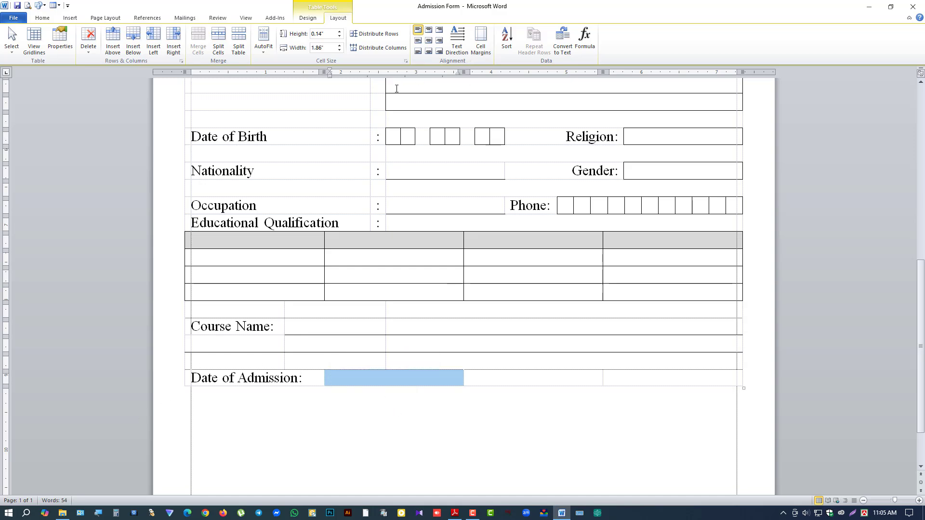
{"action": "left_click", "coordinate": [218, 41]}
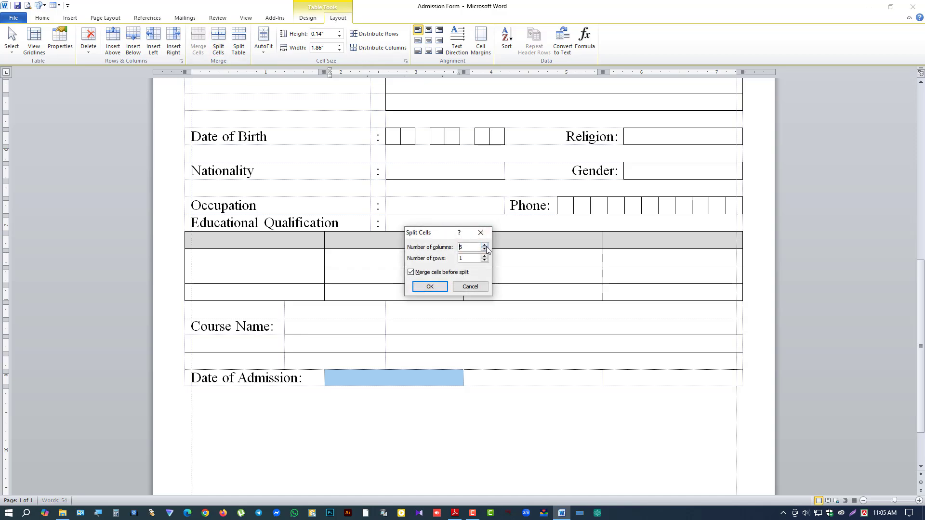
{"action": "type", "text": "8"}
{"action": "left_click", "coordinate": [429, 287]}
{"action": "left_click", "coordinate": [481, 382]}
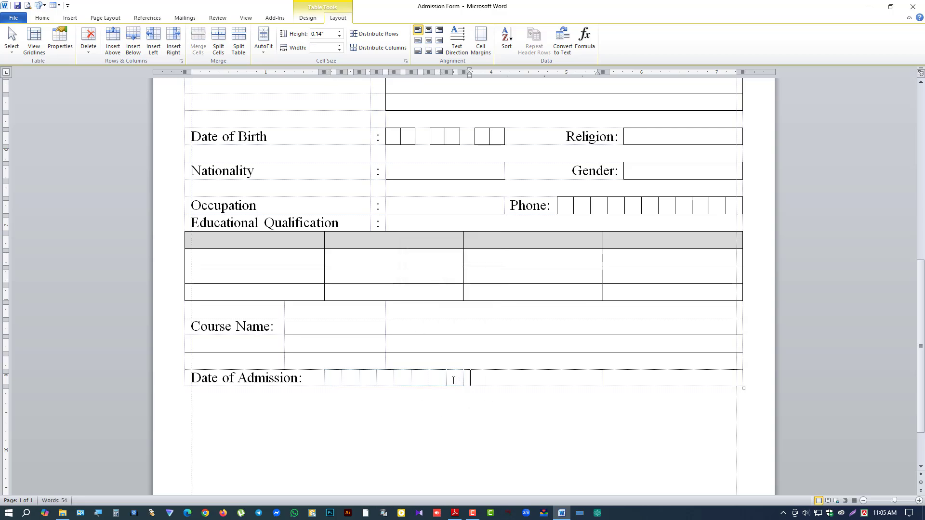
Step: Box the date cells as three bordered pairs
{"action": "left_click_drag", "start_coordinate": [453, 381], "coordinate": [436, 379]}
{"action": "left_click", "coordinate": [308, 18]}
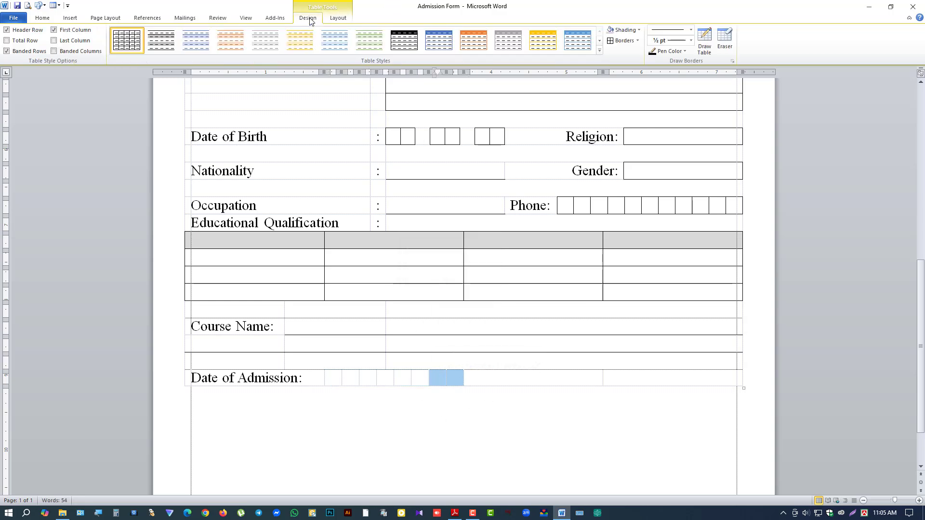
{"action": "left_click", "coordinate": [620, 41]}
{"action": "left_click_drag", "start_coordinate": [394, 381], "coordinate": [381, 378]}
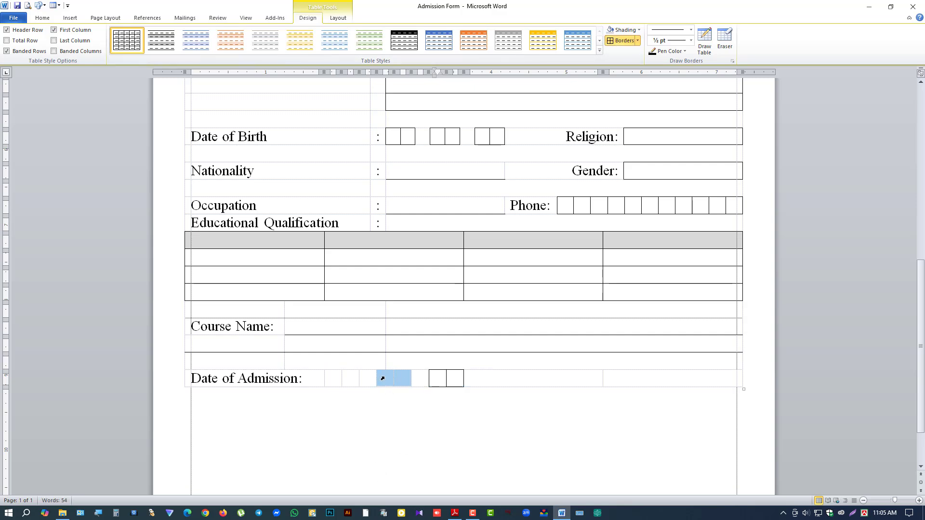
{"action": "left_click", "coordinate": [639, 30]}
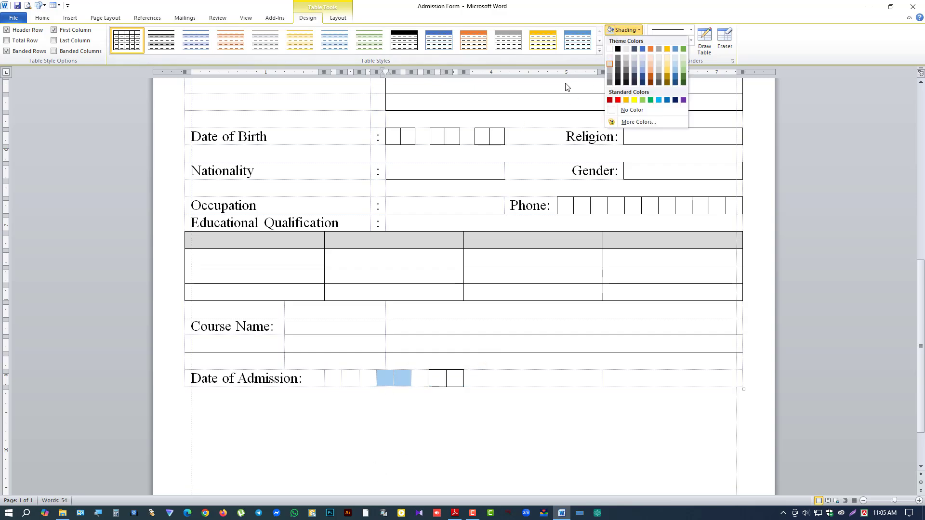
{"action": "left_click", "coordinate": [351, 379]}
{"action": "left_click_drag", "start_coordinate": [352, 379], "coordinate": [337, 379]}
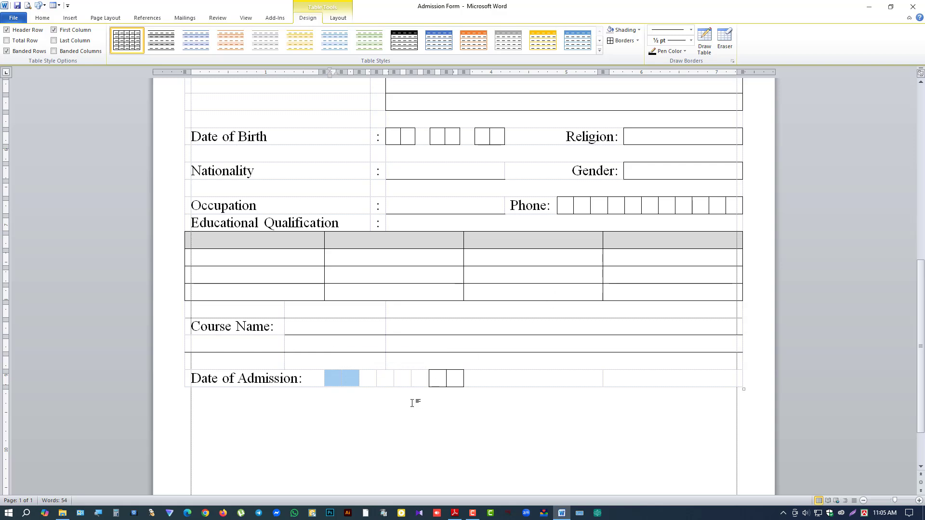
{"action": "left_click_drag", "start_coordinate": [404, 381], "coordinate": [346, 381]}
{"action": "left_click", "coordinate": [622, 43]}
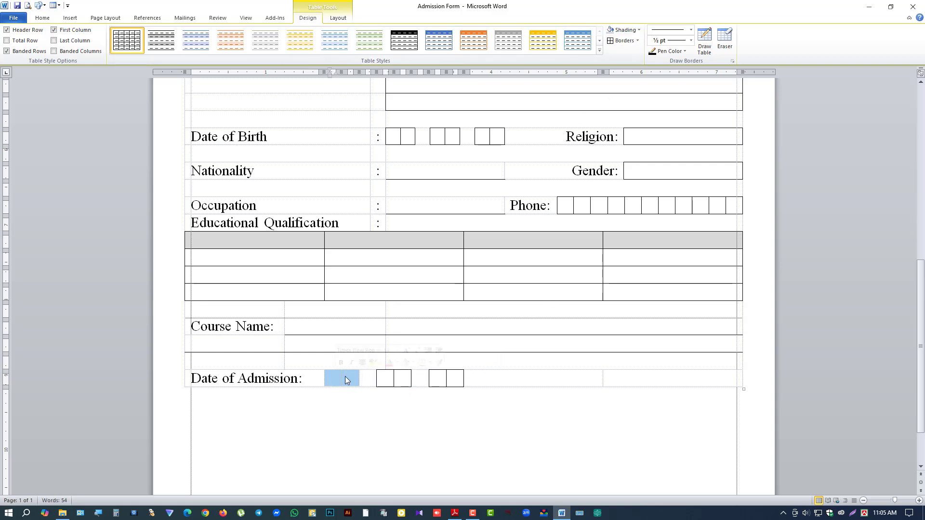
{"action": "left_click", "coordinate": [619, 41]}
Step: Add a right-aligned 'Time of Batch:' label and a bordered answer cell after it
{"action": "left_click", "coordinate": [539, 387]}
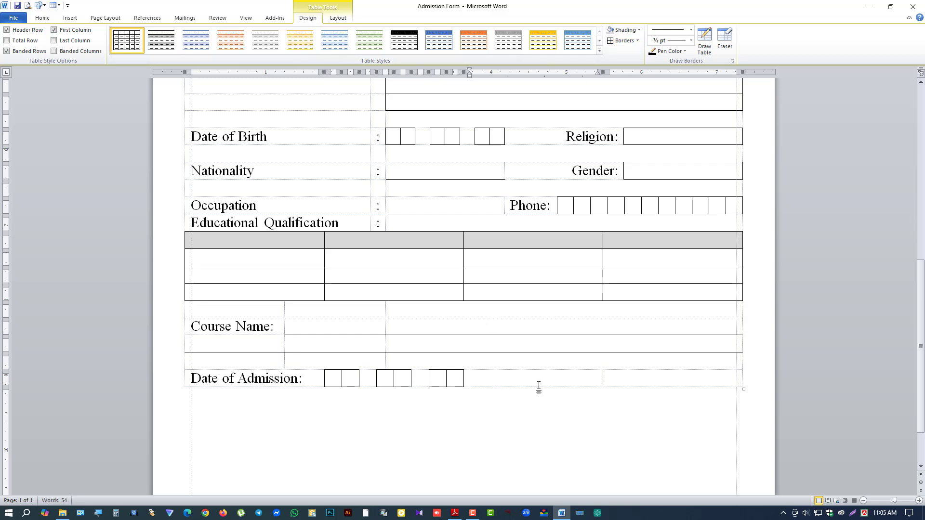
{"action": "type", "text": "Time of Batch:"}
{"action": "key", "text": "ctrl+r"}
{"action": "left_click", "coordinate": [628, 381]}
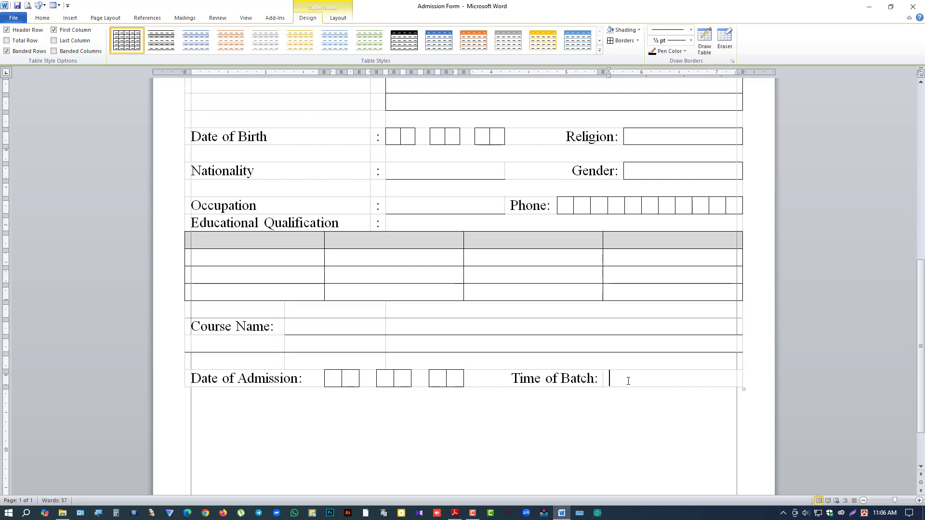
{"action": "left_click", "coordinate": [622, 40]}
{"action": "scroll", "coordinate": [286, 386], "scroll_direction": "down", "scroll_amount": 2}
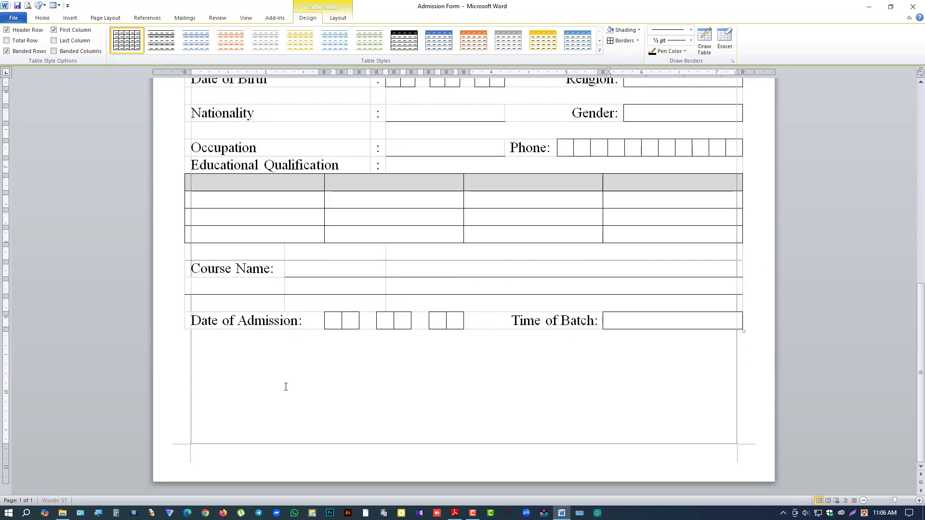
{"action": "left_click", "coordinate": [219, 355]}
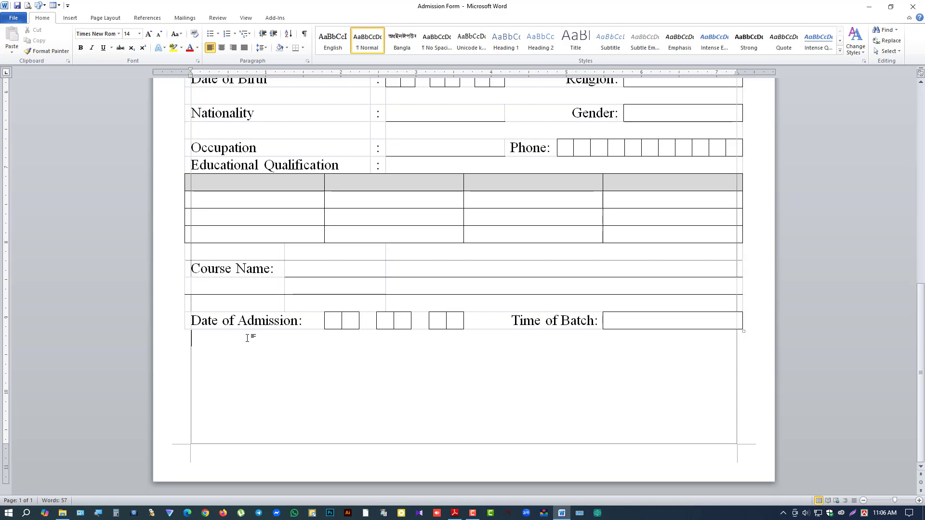
{"action": "scroll", "coordinate": [248, 332], "scroll_direction": "down", "scroll_amount": 2, "text": "ctrl"}
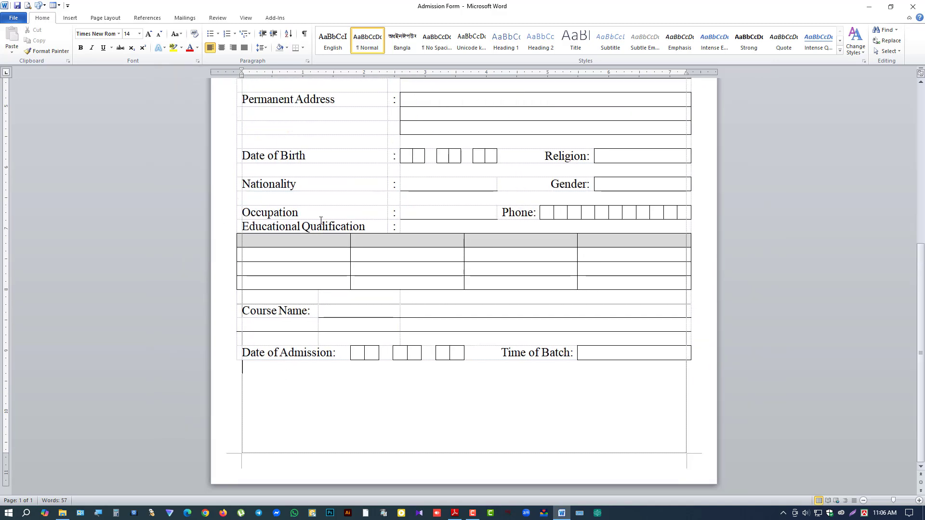
{"action": "scroll", "coordinate": [446, 347], "scroll_direction": "down", "scroll_amount": 2, "text": "ctrl"}
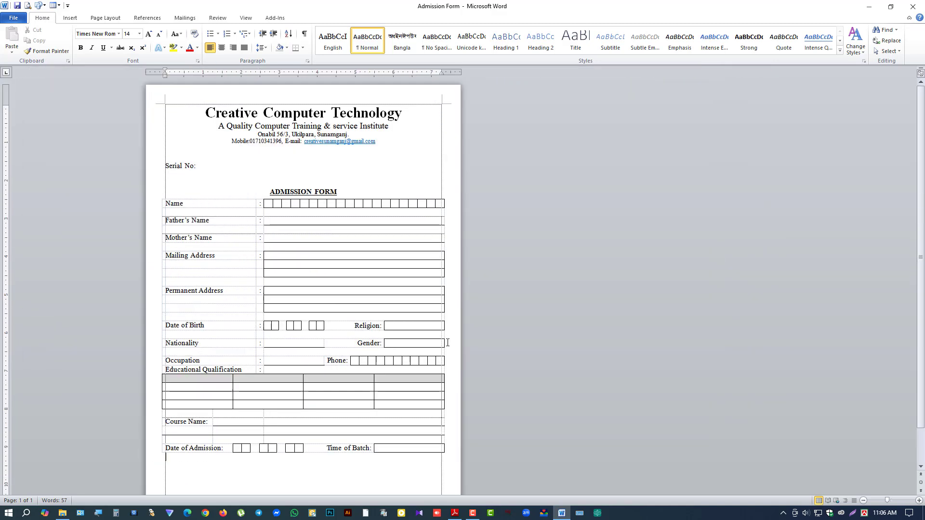
{"action": "left_click", "coordinate": [13, 18]}
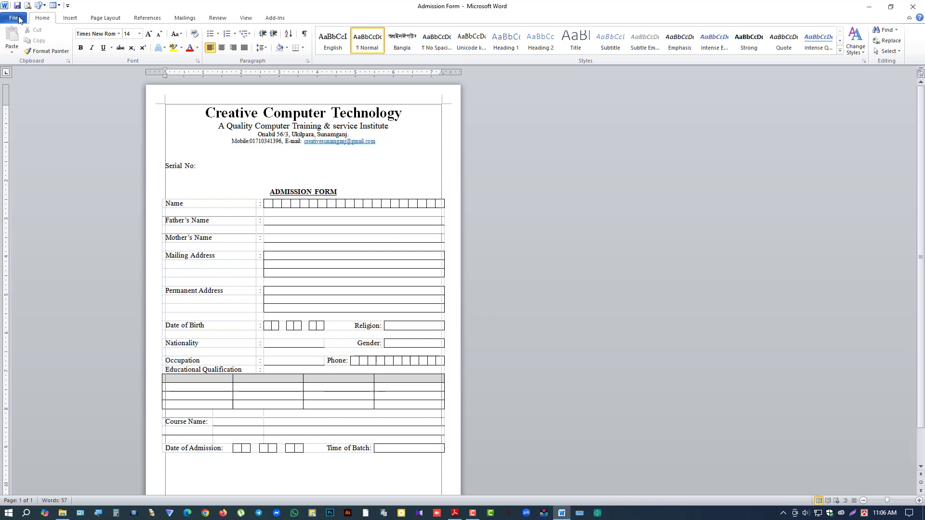
{"action": "left_click", "coordinate": [16, 145]}
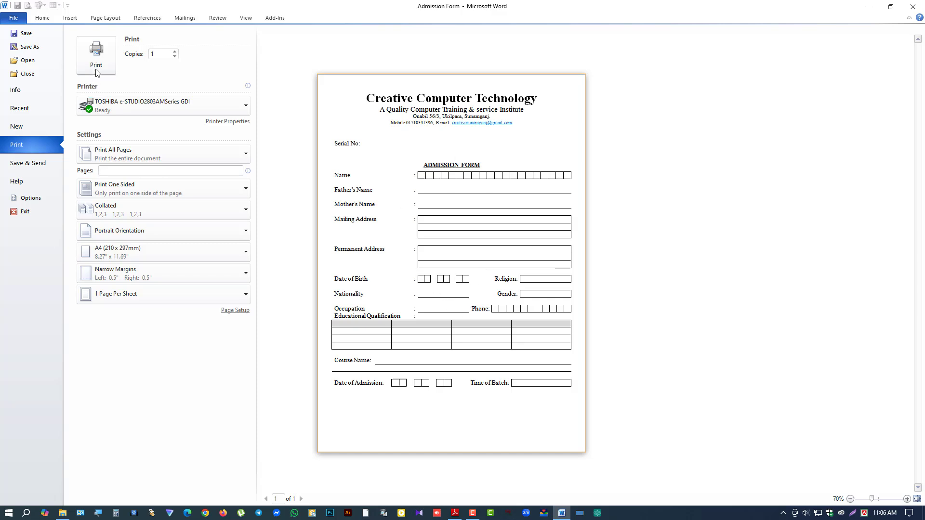
{"action": "left_click", "coordinate": [48, 18]}
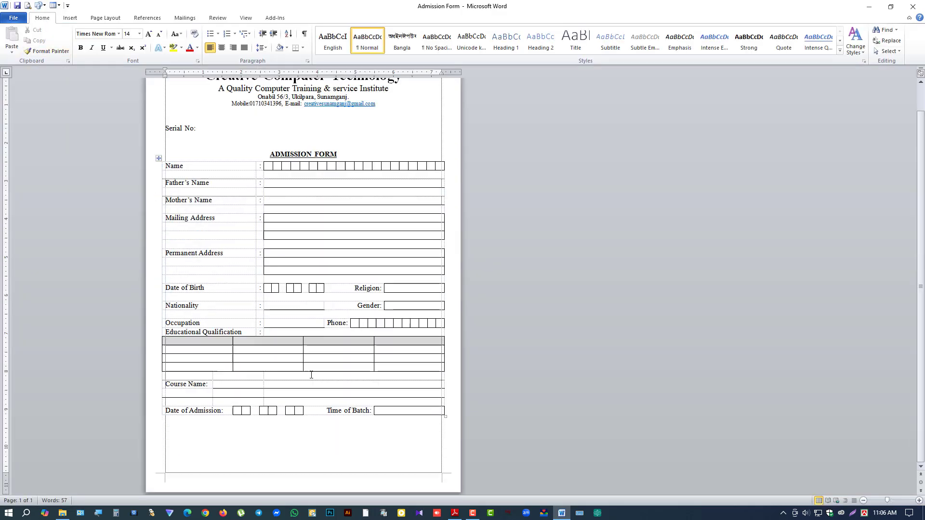
{"action": "scroll", "coordinate": [243, 435], "scroll_direction": "up", "scroll_amount": 10}
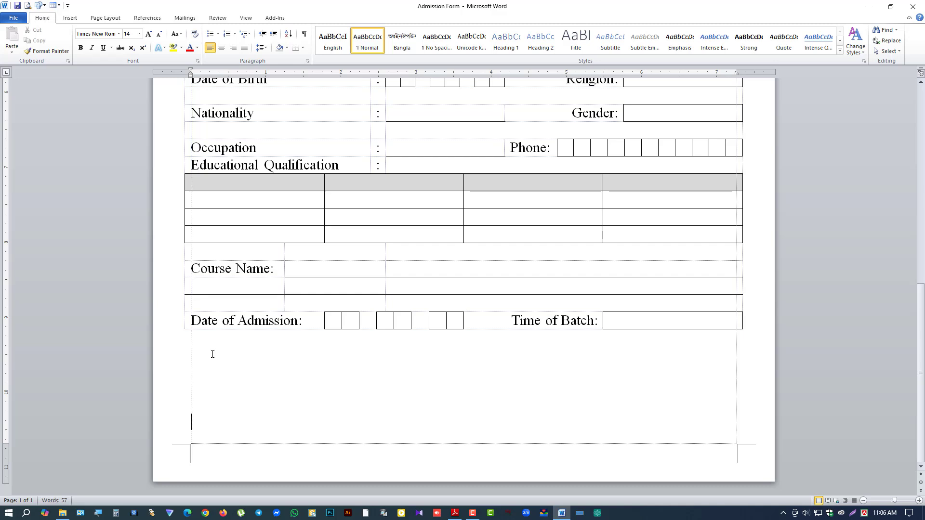
{"action": "key", "text": "Tab"}
{"action": "key", "text": "alt+Tab"}
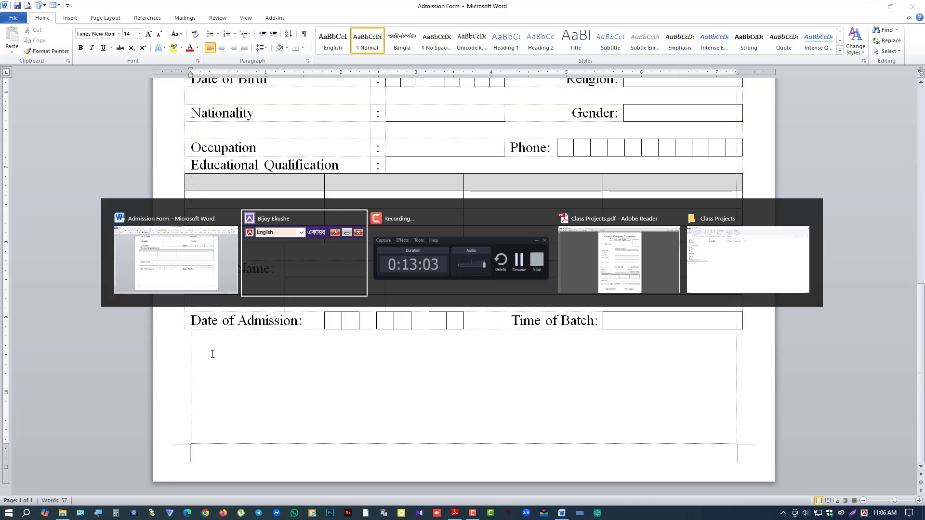
{"action": "key", "text": "alt+Tab"}
{"action": "key", "text": "alt+Tab"}
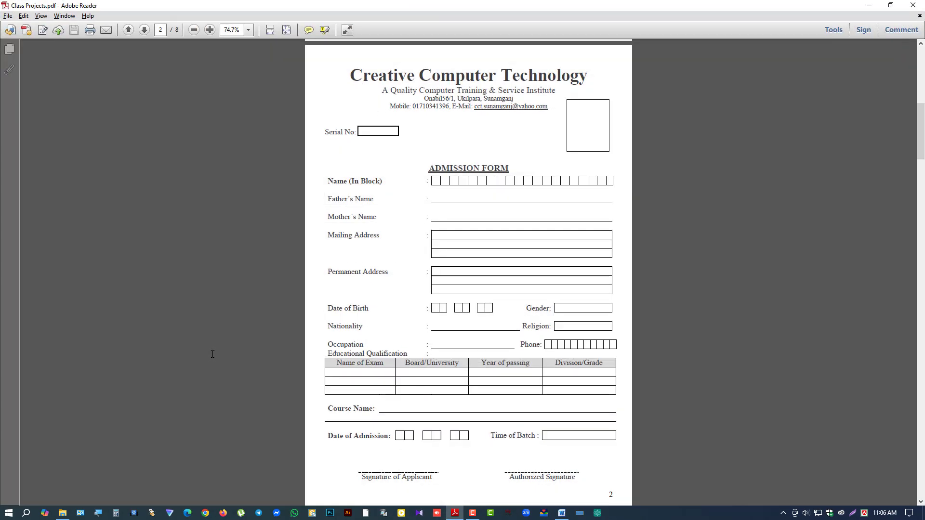
Step: Type 'Signature of Applicant', then 'Authorized Signature' tabbed to the right on the same line
{"action": "key", "text": "alt+Tab"}
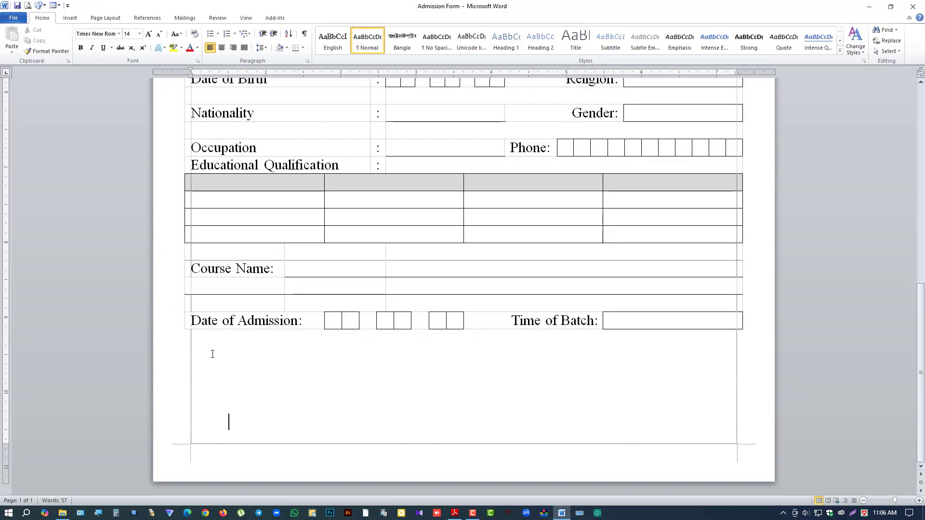
{"action": "type", "text": "Signature"}
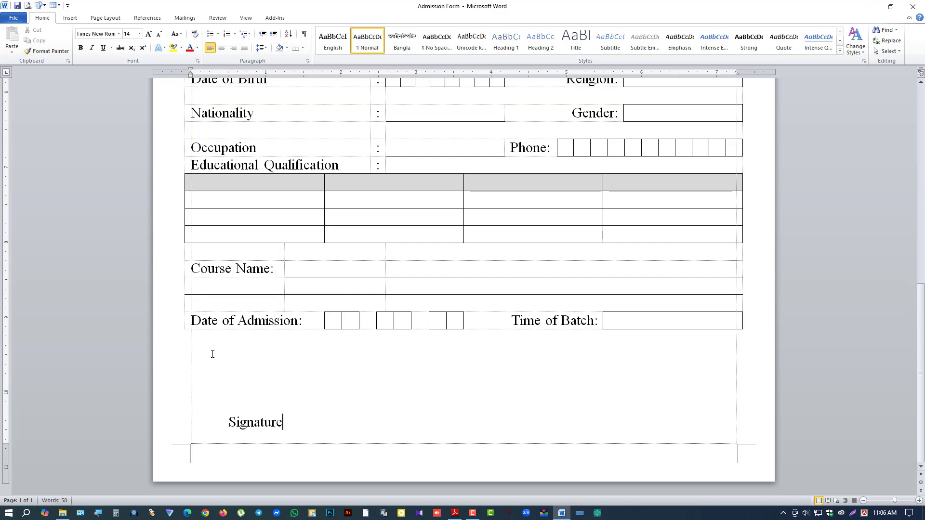
{"action": "type", "text": " of Applicant"}
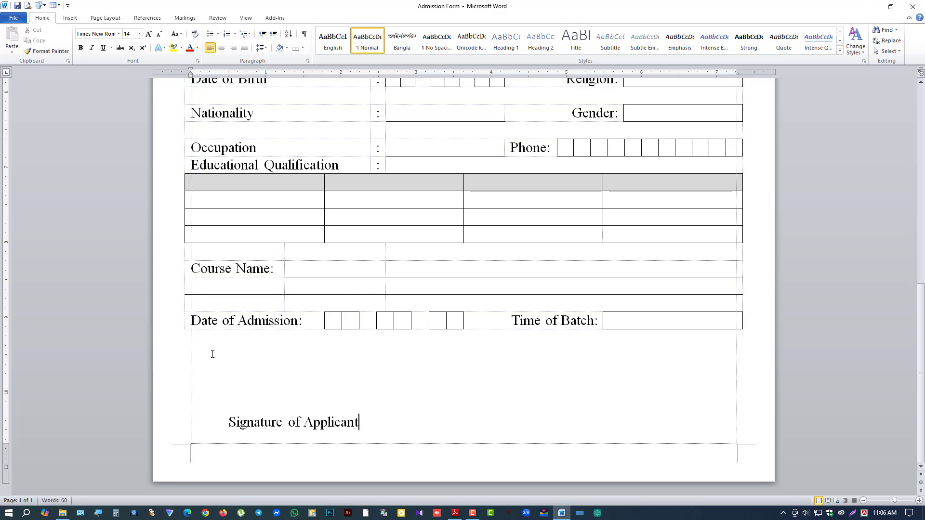
{"action": "key", "text": "ctrl+Left"}
{"action": "key", "text": "ctrl+Left"}
{"action": "key", "text": "Left"}
{"action": "key", "text": "End"}
{"action": "key", "text": "Tab"}
{"action": "type", "text": "Authorized Signature"}
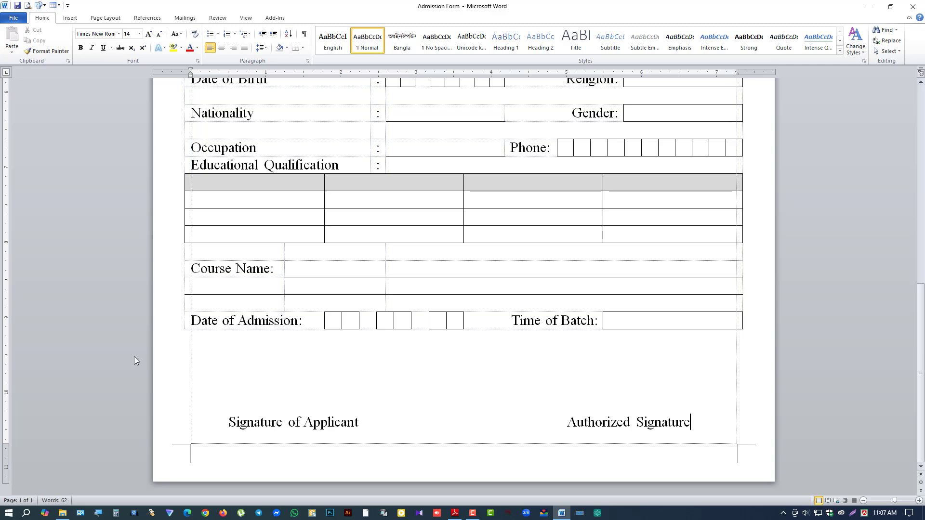
Step: Draw a straight line above Signature of Applicant
{"action": "left_click", "coordinate": [74, 22]}
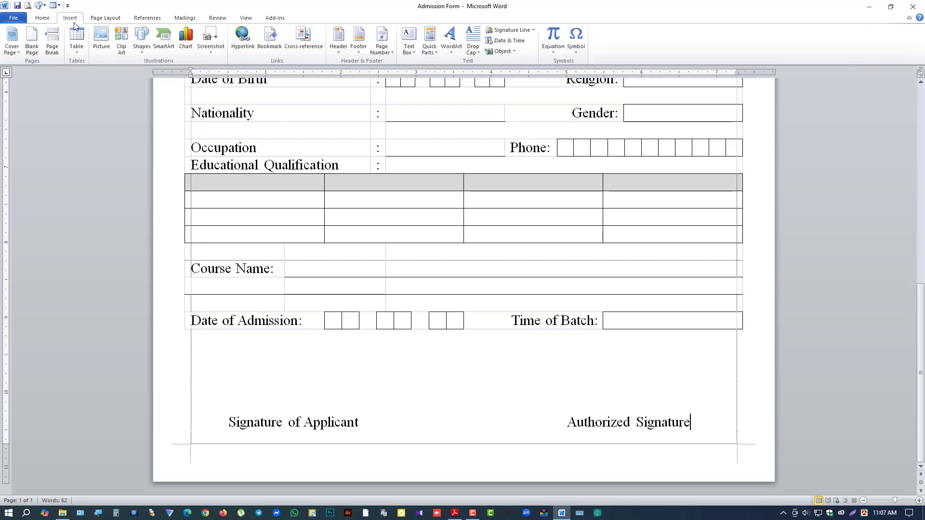
{"action": "left_click", "coordinate": [142, 49]}
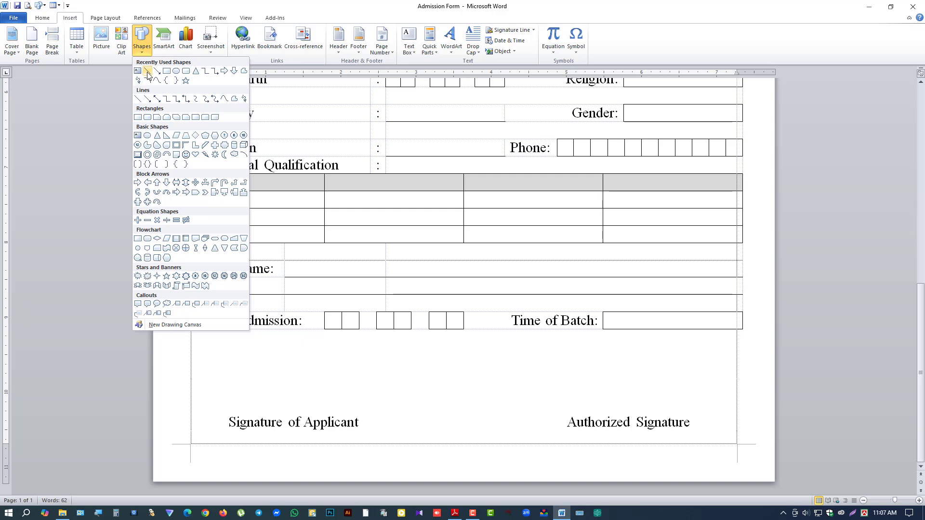
{"action": "left_click", "coordinate": [148, 72]}
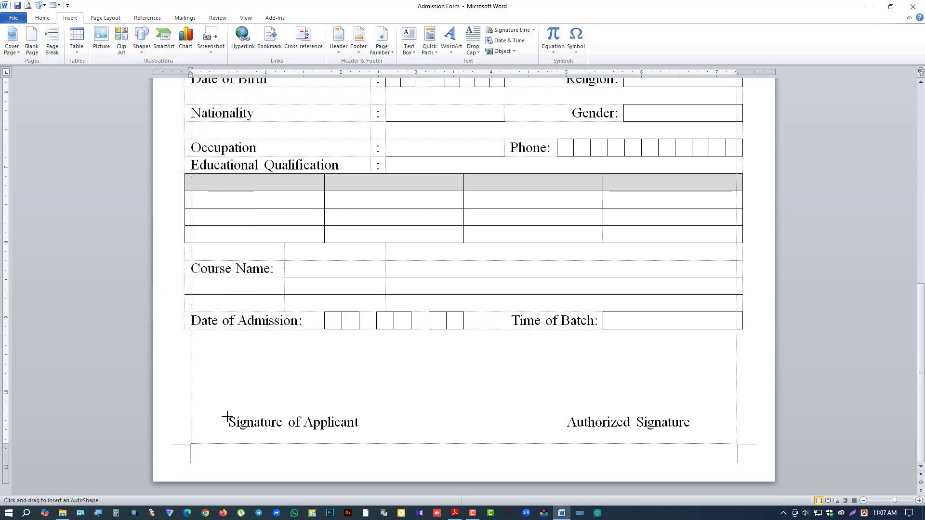
{"action": "left_click_drag", "start_coordinate": [223, 412], "coordinate": [367, 409]}
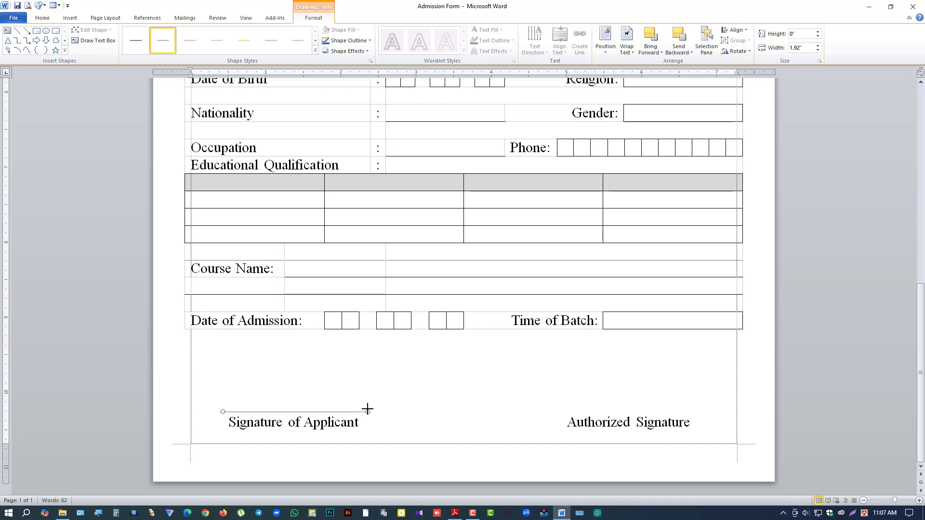
Step: Make the signature line black, 1 pt thick and dashed
{"action": "left_click", "coordinate": [347, 41]}
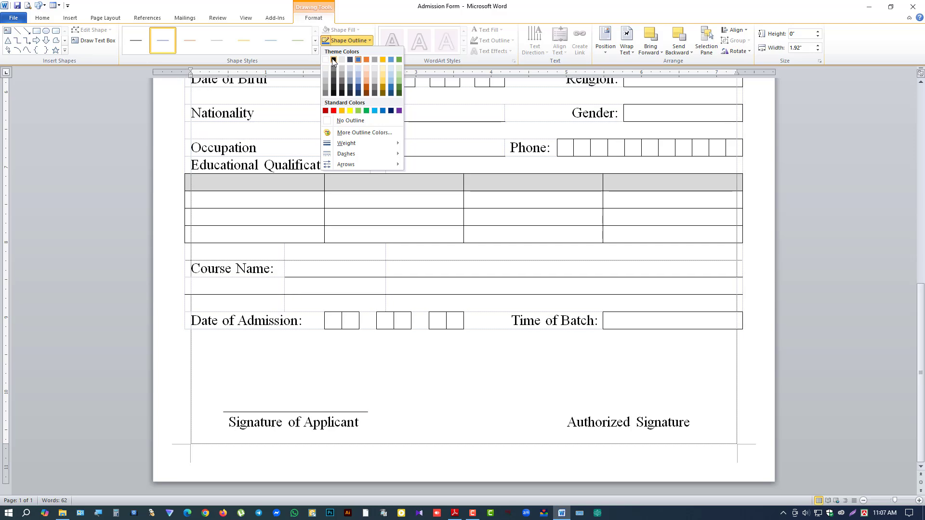
{"action": "left_click", "coordinate": [333, 59]}
{"action": "left_click", "coordinate": [343, 42]}
{"action": "mouse_move", "coordinate": [356, 143]}
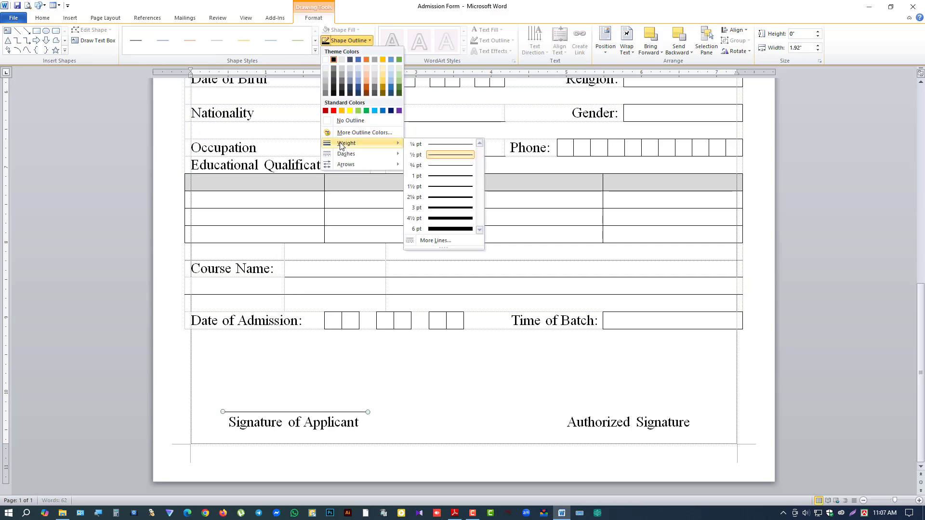
{"action": "left_click", "coordinate": [433, 176]}
{"action": "left_click", "coordinate": [345, 40]}
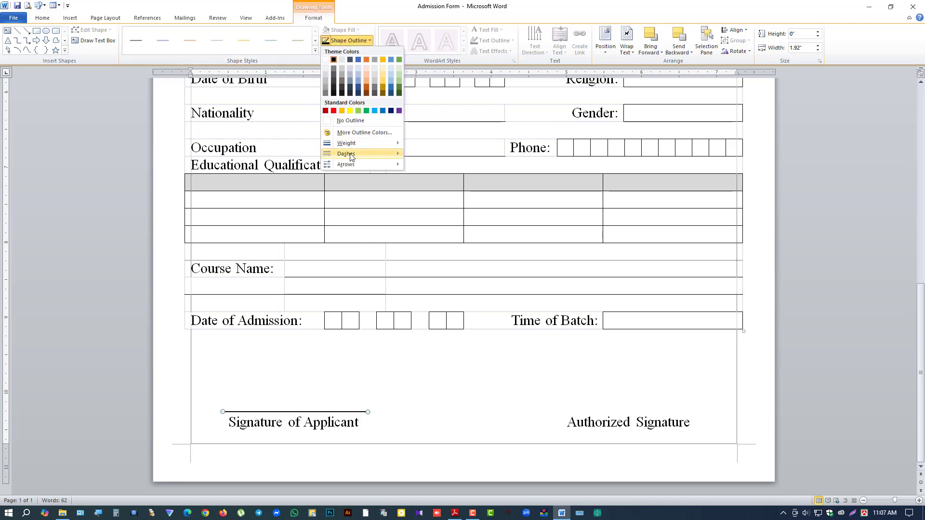
{"action": "mouse_move", "coordinate": [350, 157]}
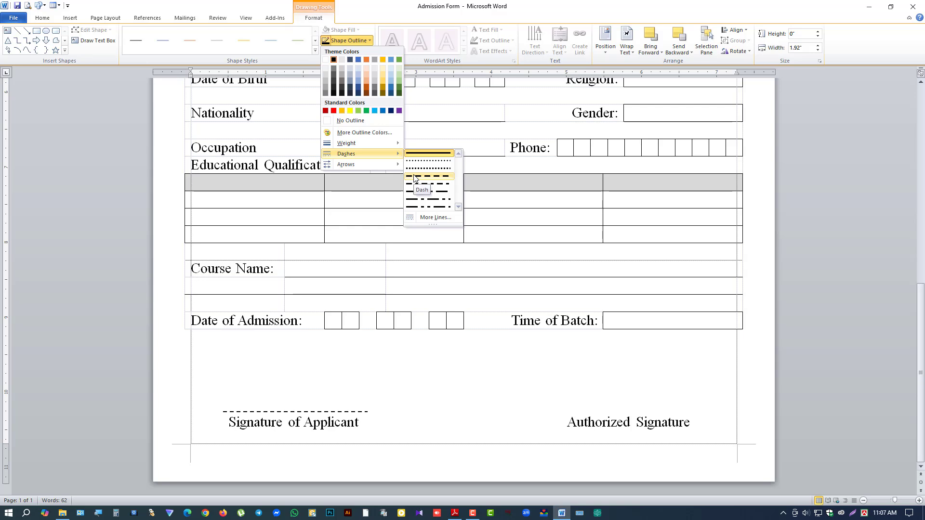
{"action": "left_click", "coordinate": [415, 177]}
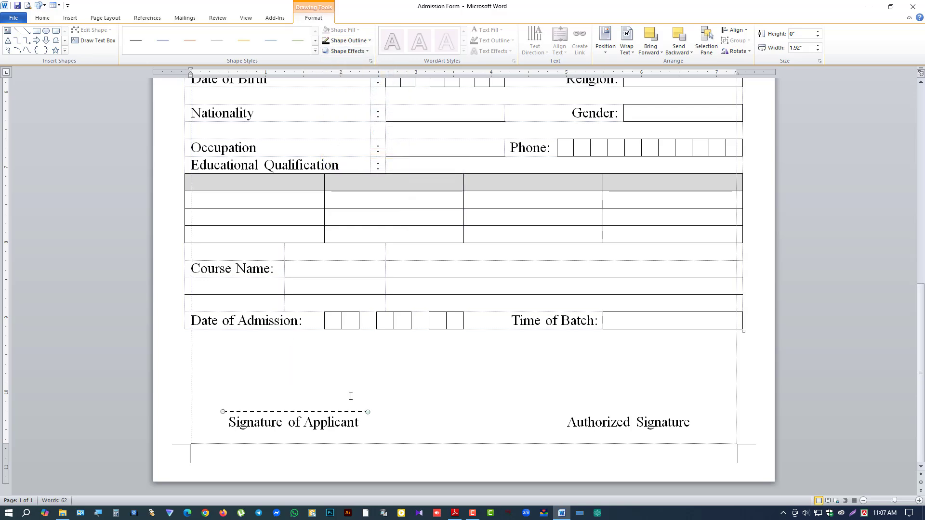
Step: Copy the dashed line above Authorized Signature and fine-tune its position
{"action": "key", "text": "ctrl+Left"}
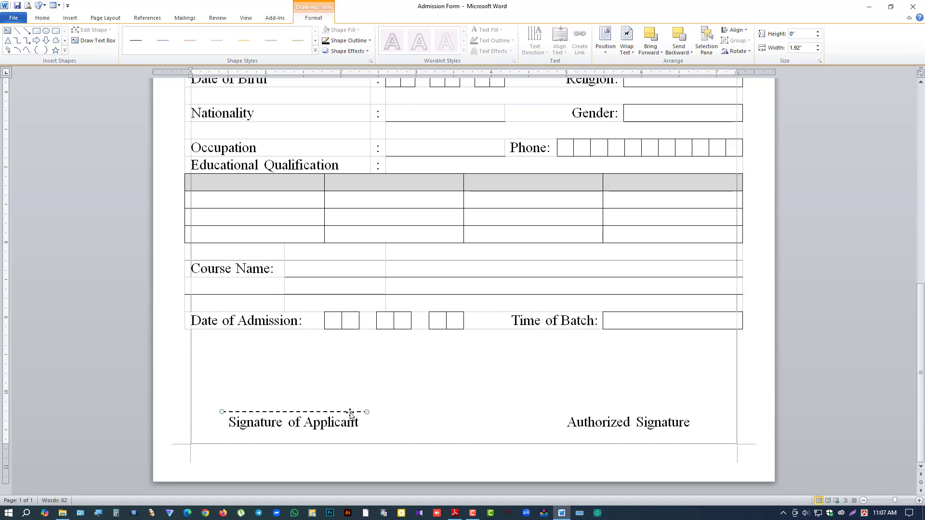
{"action": "left_click_drag", "start_coordinate": [351, 413], "coordinate": [646, 408]}
{"action": "left_click_drag", "start_coordinate": [692, 409], "coordinate": [682, 411]}
{"action": "left_click_drag", "start_coordinate": [683, 411], "coordinate": [684, 411]}
{"action": "left_click", "coordinate": [684, 411]}
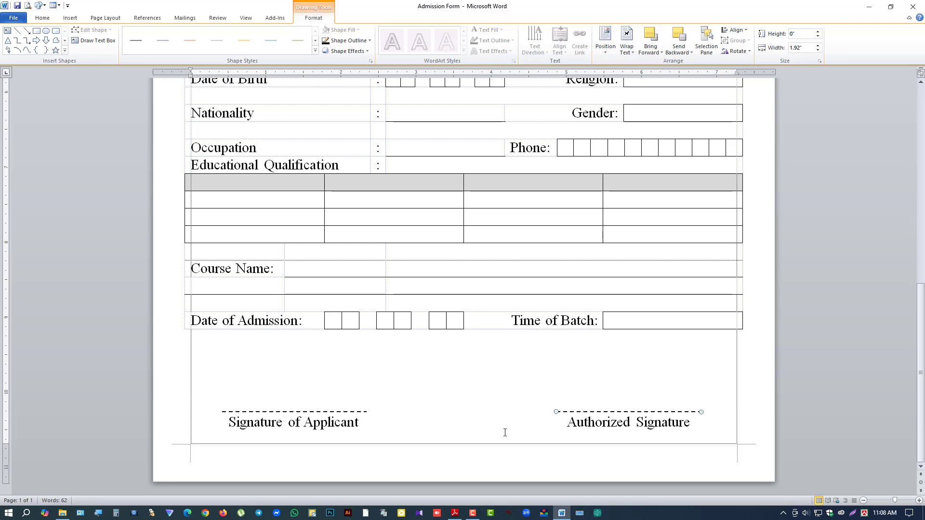
Step: Draw a text box after Serial No: at the top of the form
{"action": "left_click", "coordinate": [410, 427]}
{"action": "scroll", "coordinate": [410, 427], "scroll_direction": "down", "scroll_amount": 3}
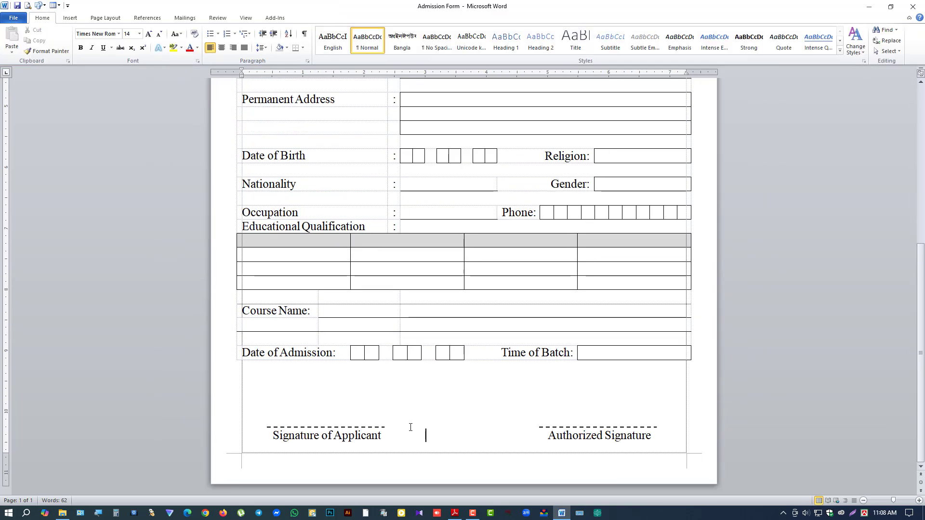
{"action": "scroll", "coordinate": [417, 418], "scroll_direction": "up", "scroll_amount": 5}
{"action": "scroll", "coordinate": [411, 378], "scroll_direction": "up", "scroll_amount": 5}
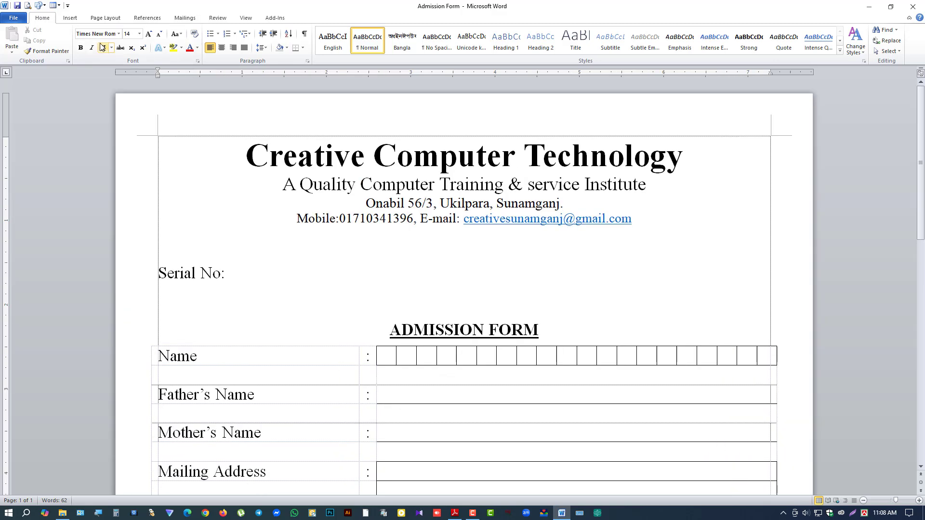
{"action": "left_click", "coordinate": [69, 18]}
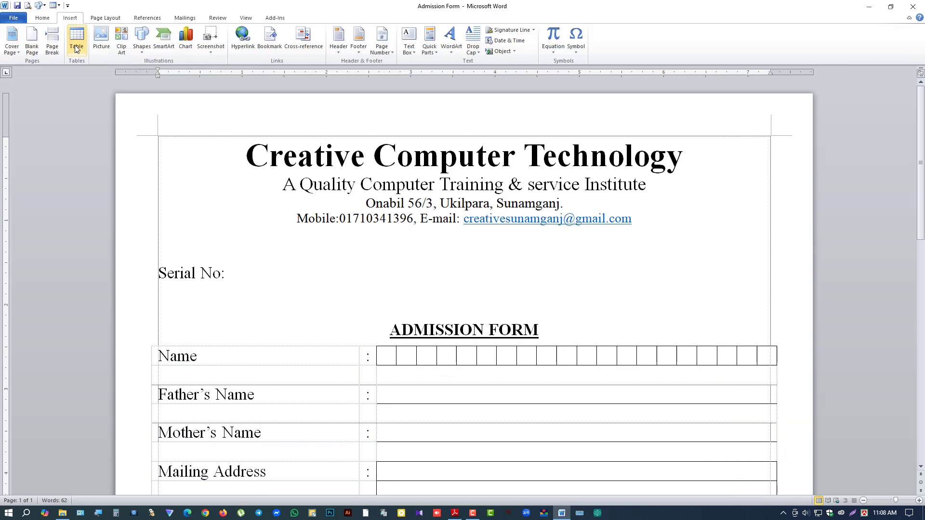
{"action": "left_click", "coordinate": [142, 40]}
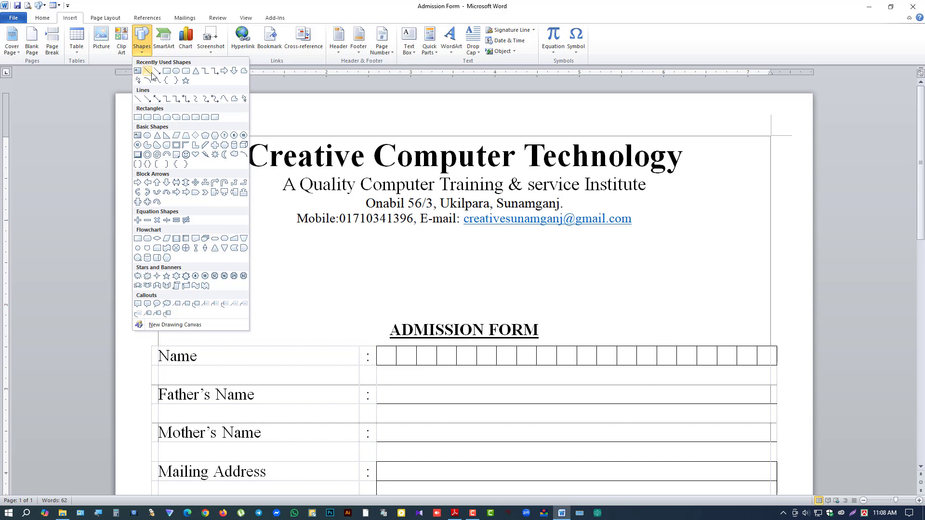
{"action": "left_click", "coordinate": [138, 72]}
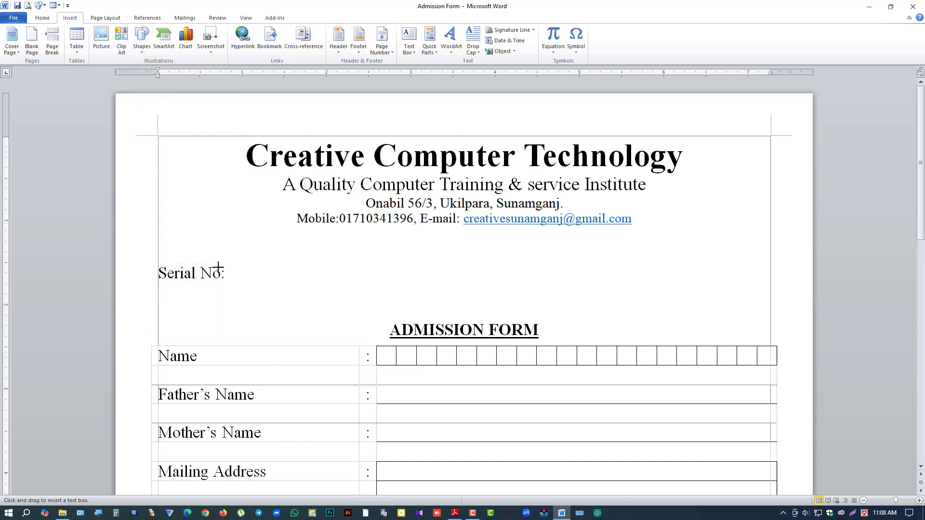
{"action": "mouse_move", "coordinate": [226, 264]}
{"action": "left_mouse_down"}
{"action": "mouse_move", "coordinate": [237, 282]}
{"action": "mouse_move", "coordinate": [317, 283]}
{"action": "mouse_move", "coordinate": [456, 263]}
{"action": "mouse_move", "coordinate": [729, 197]}
{"action": "mouse_move", "coordinate": [735, 207]}
{"action": "left_mouse_up"}
Step: Stretch the box to 1.2 inches tall and move it to the top-right corner as a photo box
{"action": "left_click_drag", "start_coordinate": [710, 241], "coordinate": [710, 308]}
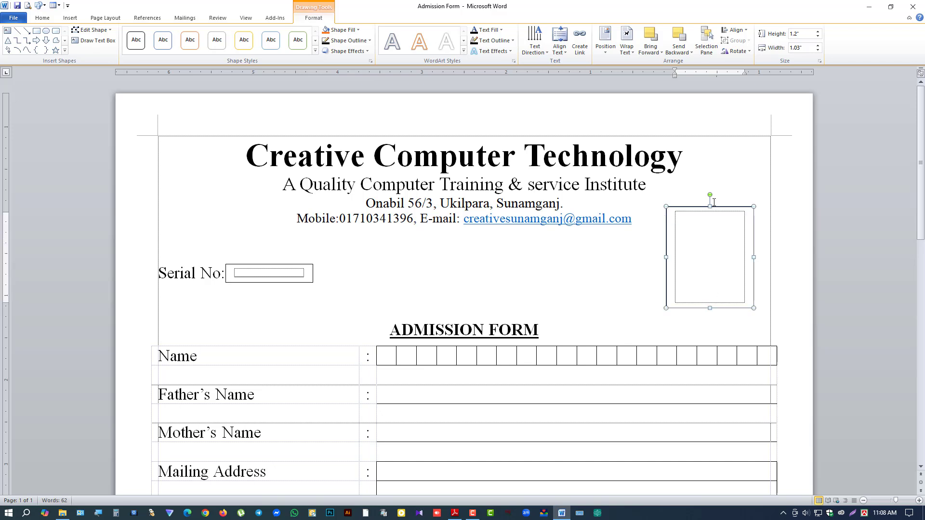
{"action": "mouse_move", "coordinate": [713, 202]}
{"action": "left_mouse_down"}
{"action": "mouse_move", "coordinate": [722, 196]}
{"action": "mouse_move", "coordinate": [715, 188]}
{"action": "mouse_move", "coordinate": [724, 196]}
{"action": "left_mouse_up"}
{"action": "left_click", "coordinate": [610, 291]}
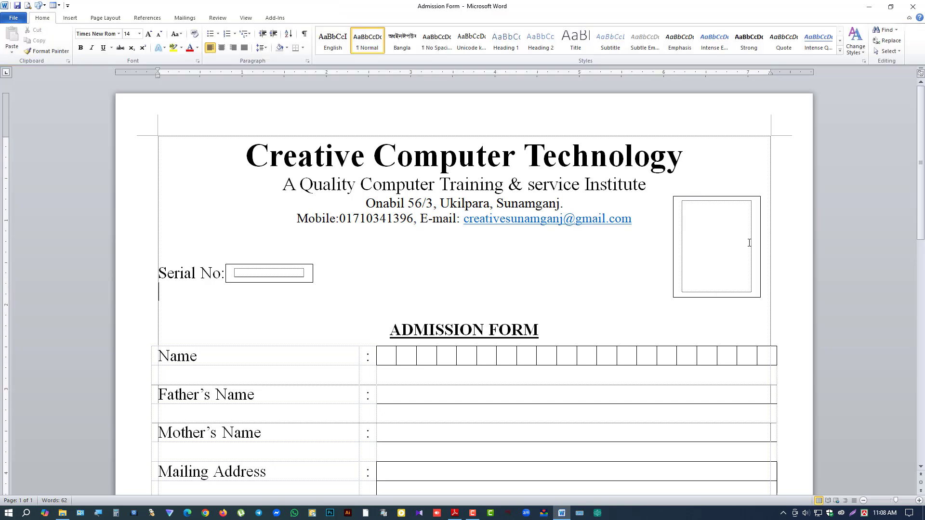
{"action": "left_click", "coordinate": [734, 198]}
{"action": "left_click", "coordinate": [734, 198]}
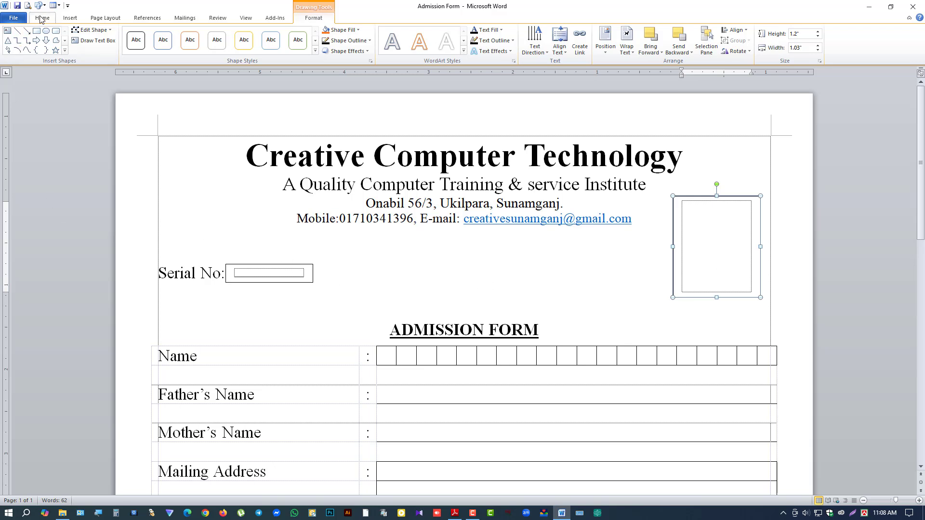
Step: Open File > Print and scroll through the single-page A4 admission form preview
{"action": "left_click", "coordinate": [13, 18]}
{"action": "left_click", "coordinate": [19, 149]}
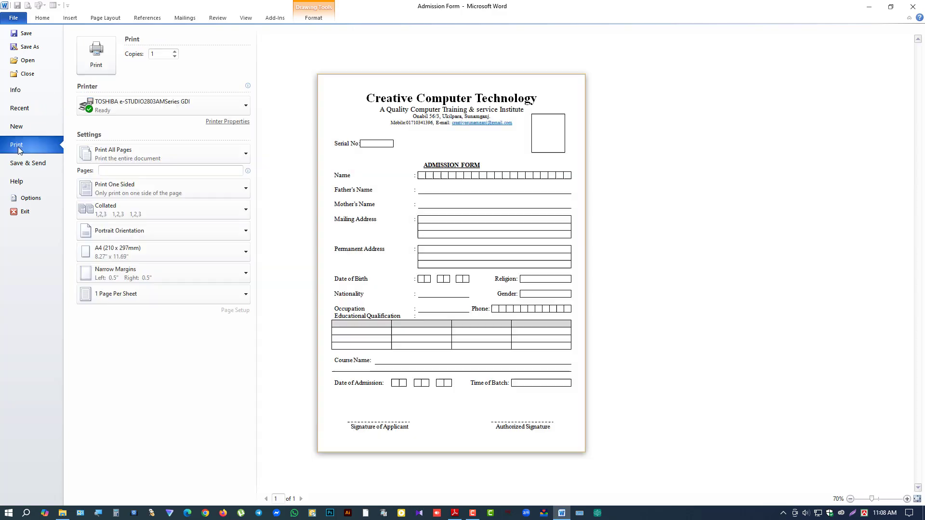
{"action": "scroll", "coordinate": [443, 337], "scroll_direction": "up", "scroll_amount": 1}
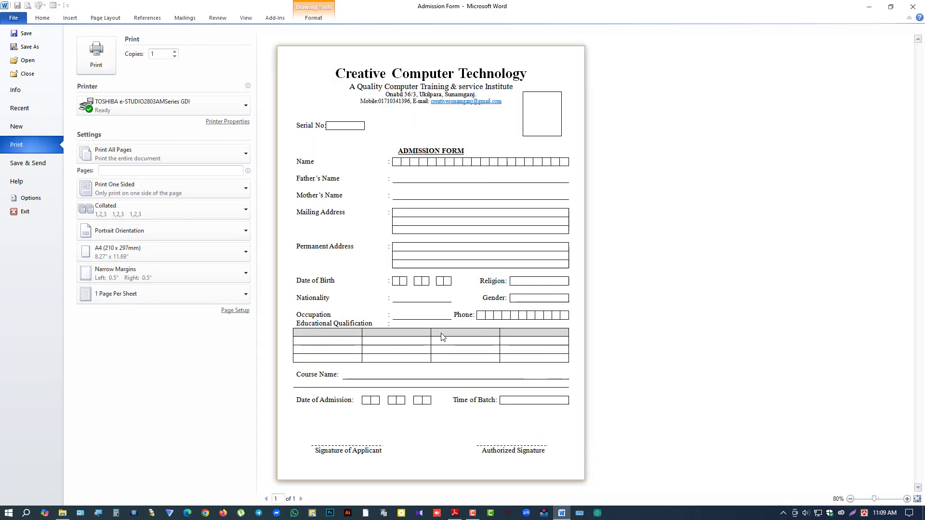
{"action": "scroll", "coordinate": [442, 337], "scroll_direction": "up", "scroll_amount": 2}
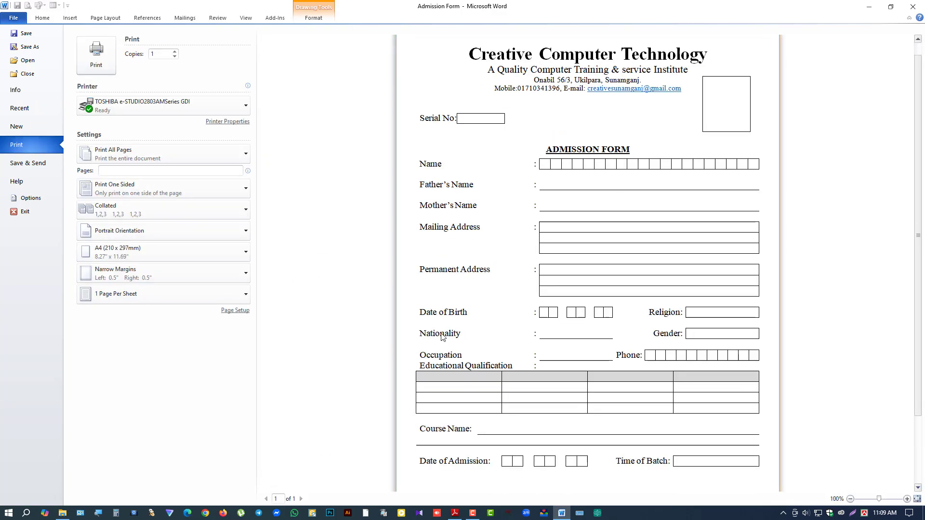
{"action": "scroll", "coordinate": [442, 337], "scroll_direction": "down", "scroll_amount": 3}
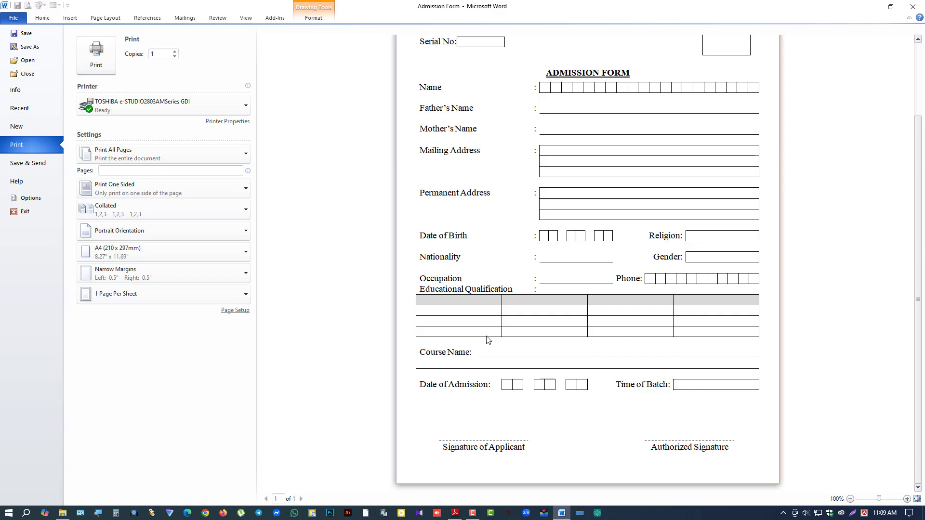
{"action": "scroll", "coordinate": [552, 336], "scroll_direction": "up", "scroll_amount": 4}
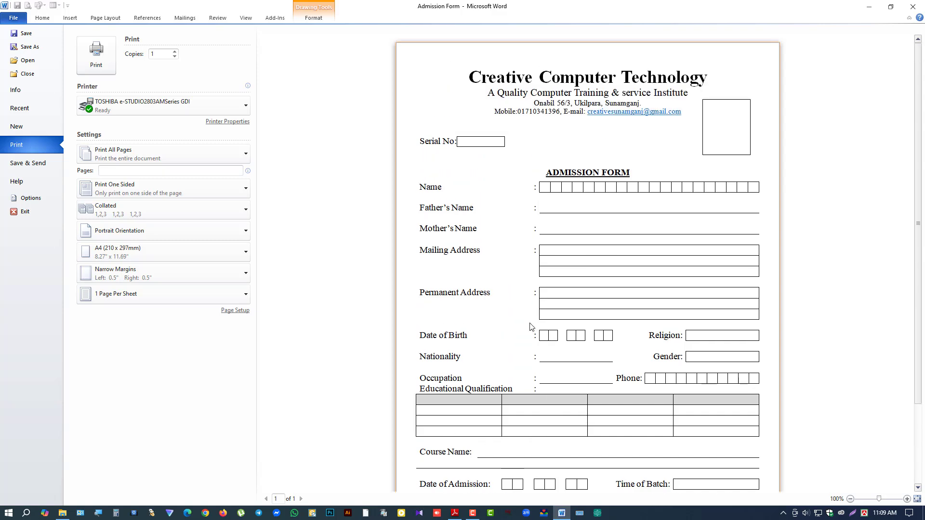
{"action": "scroll", "coordinate": [534, 325], "scroll_direction": "down", "scroll_amount": 4}
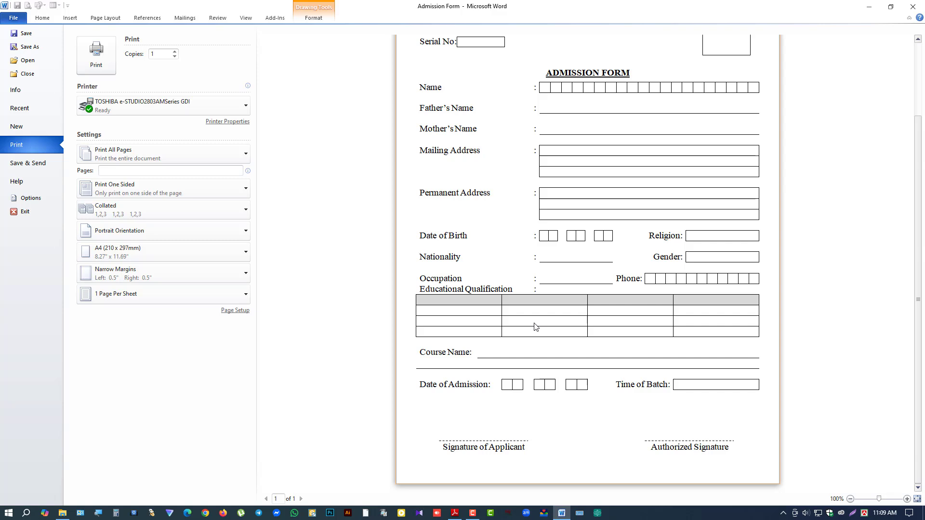
{"action": "scroll", "coordinate": [554, 311], "scroll_direction": "up", "scroll_amount": 3}
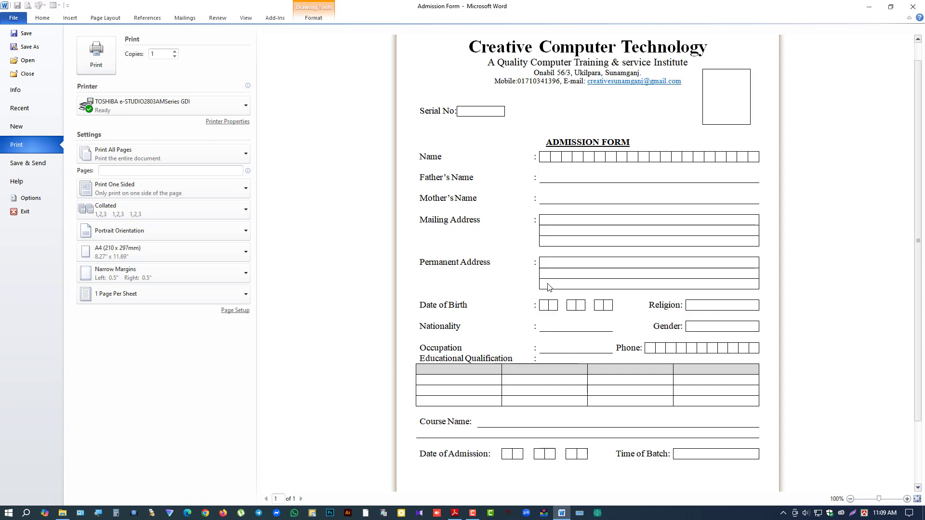
{"action": "scroll", "coordinate": [561, 417], "scroll_direction": "down", "scroll_amount": 3}
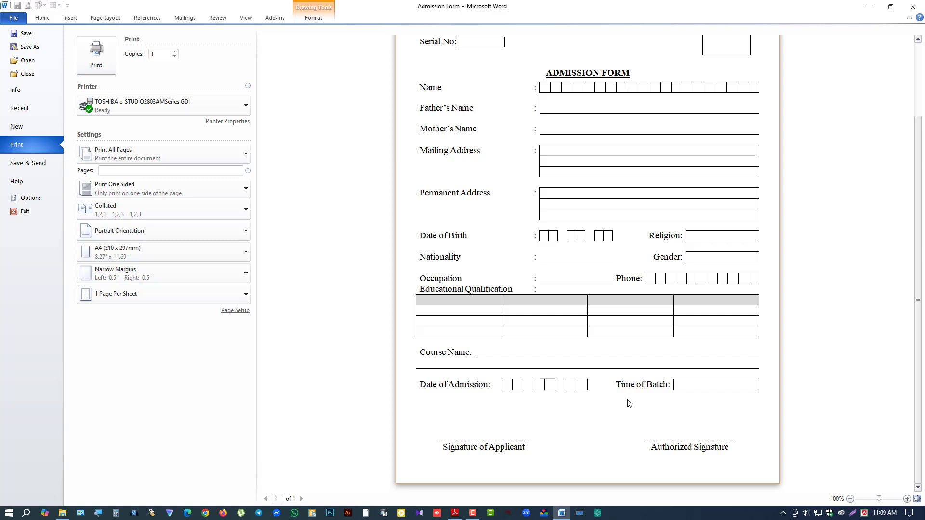
{"action": "scroll", "coordinate": [631, 401], "scroll_direction": "up", "scroll_amount": 3}
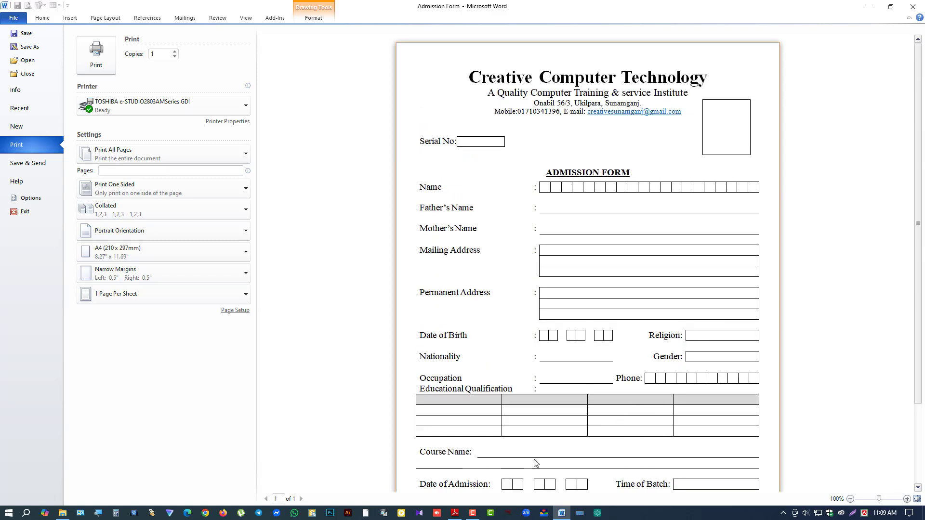
{"action": "mouse_move", "coordinate": [465, 517]}
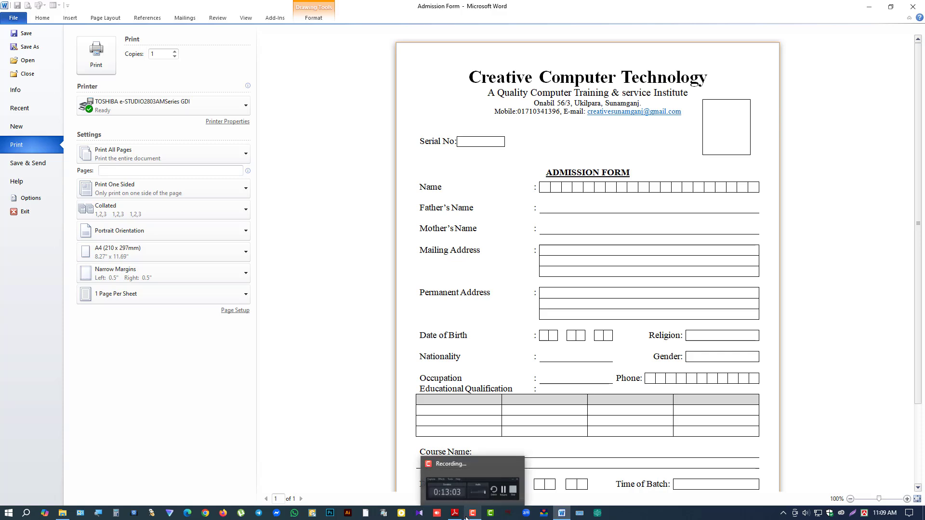